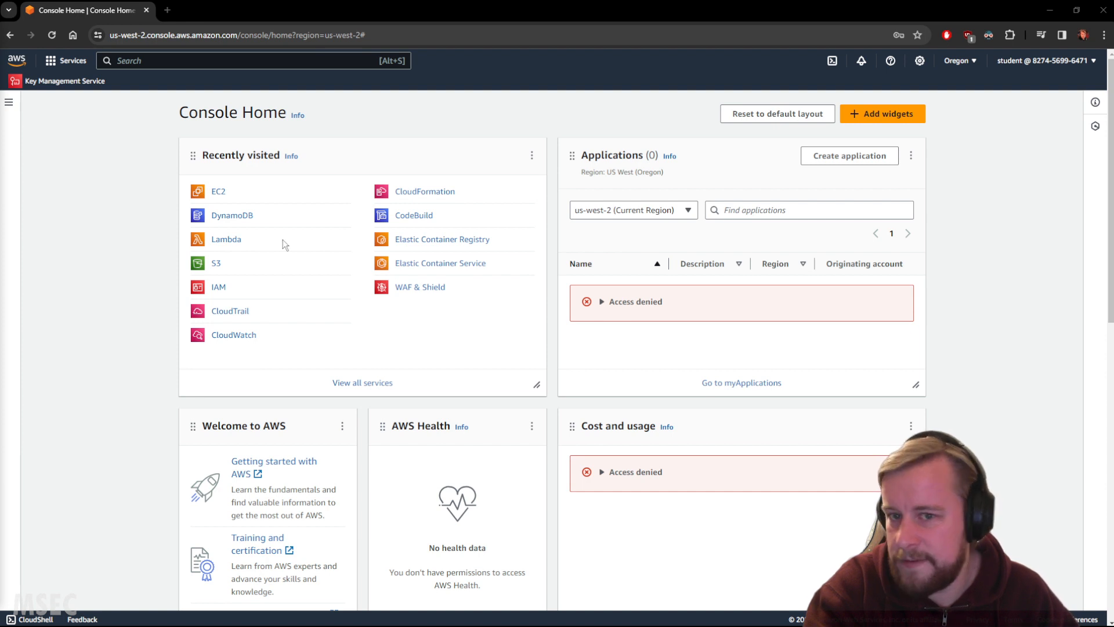
Start creating a new Lambda function authored from scratch and name it HelloWorld.
left_click(227, 240)
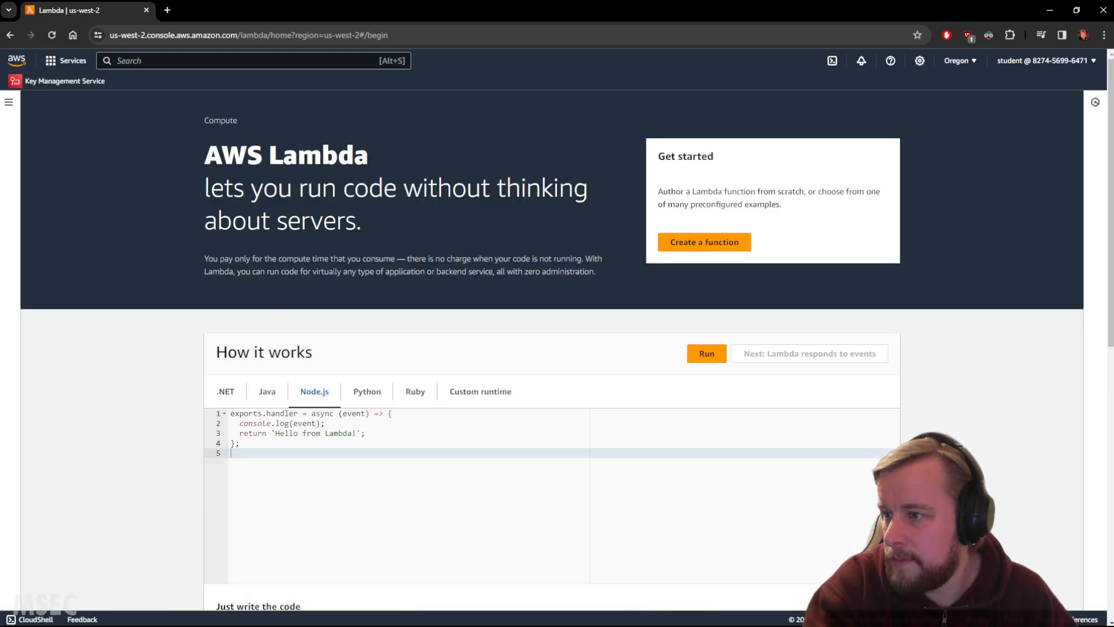
scroll(699, 187, "down", 1)
left_click(700, 187)
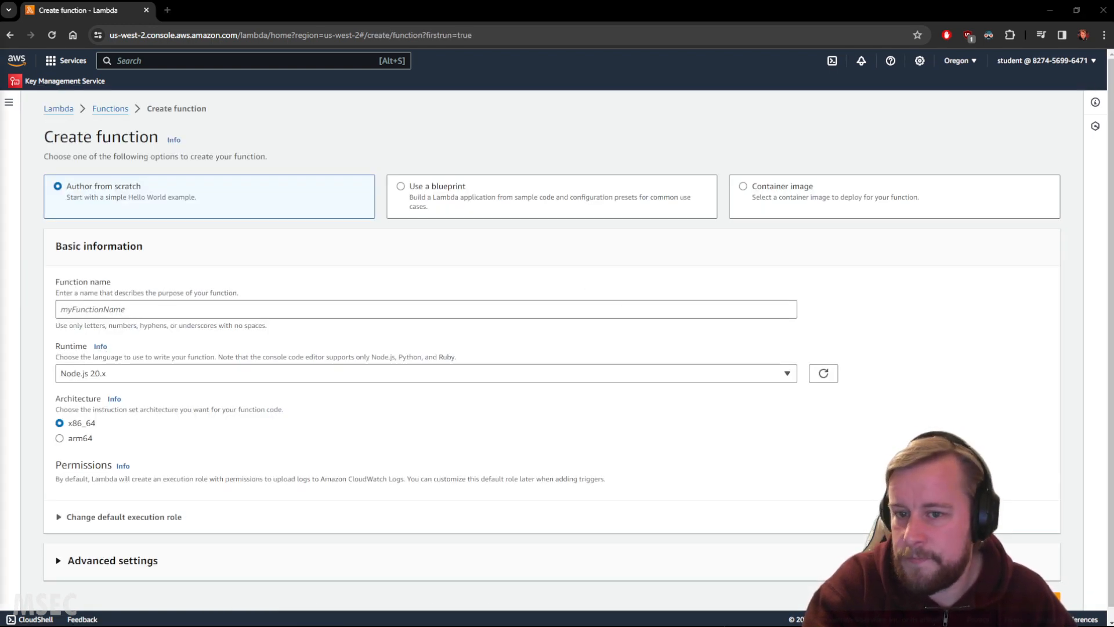
left_click(227, 309)
type("HelloWorld")
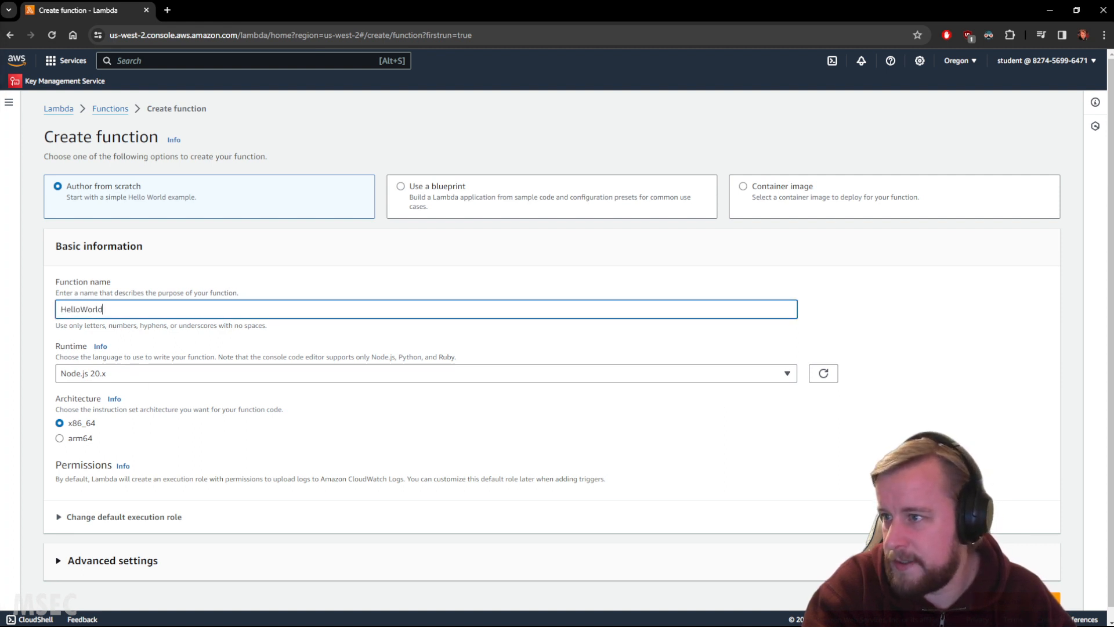
Set the function's default execution role to an existing role and create the function.
scroll(190, 390, "down", 1)
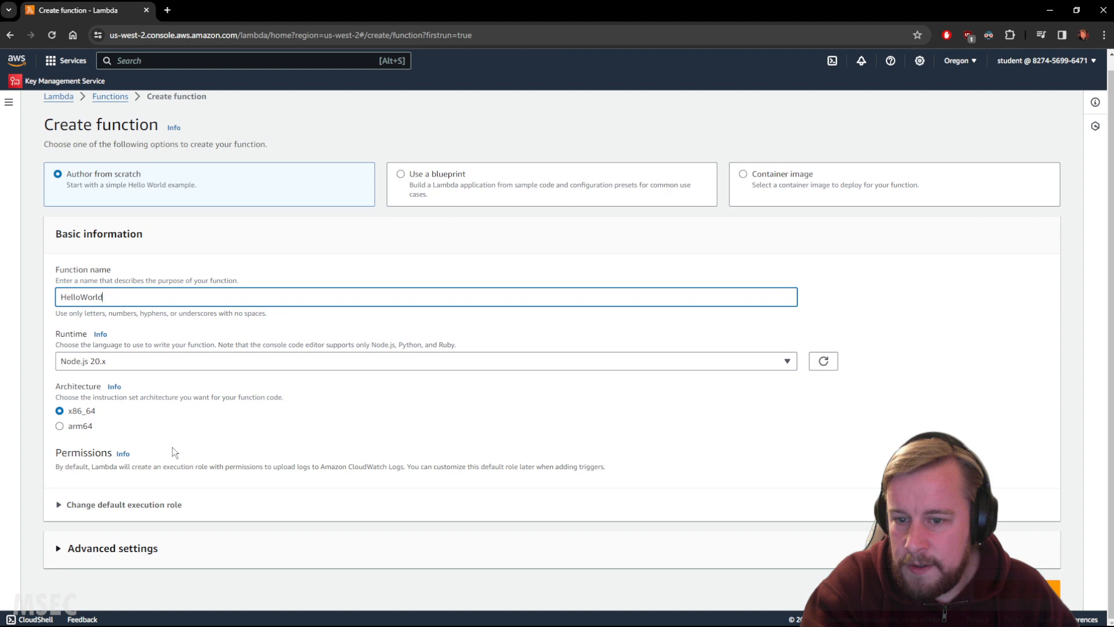
left_click(152, 505)
scroll(145, 525, "down", 3)
left_click(120, 406)
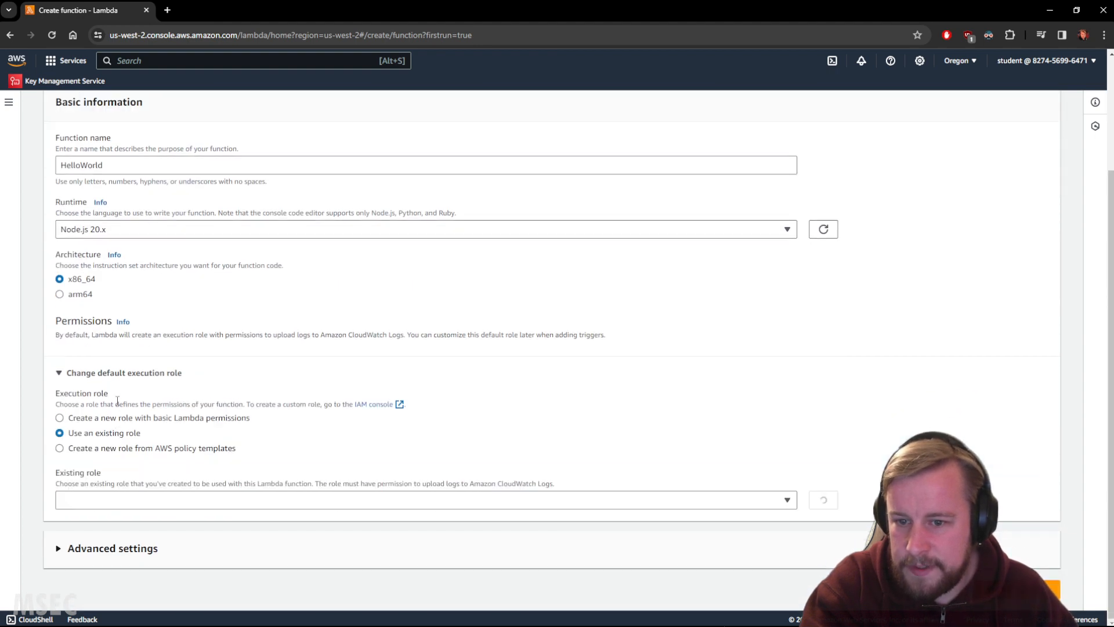
left_click(140, 496)
left_click(119, 533)
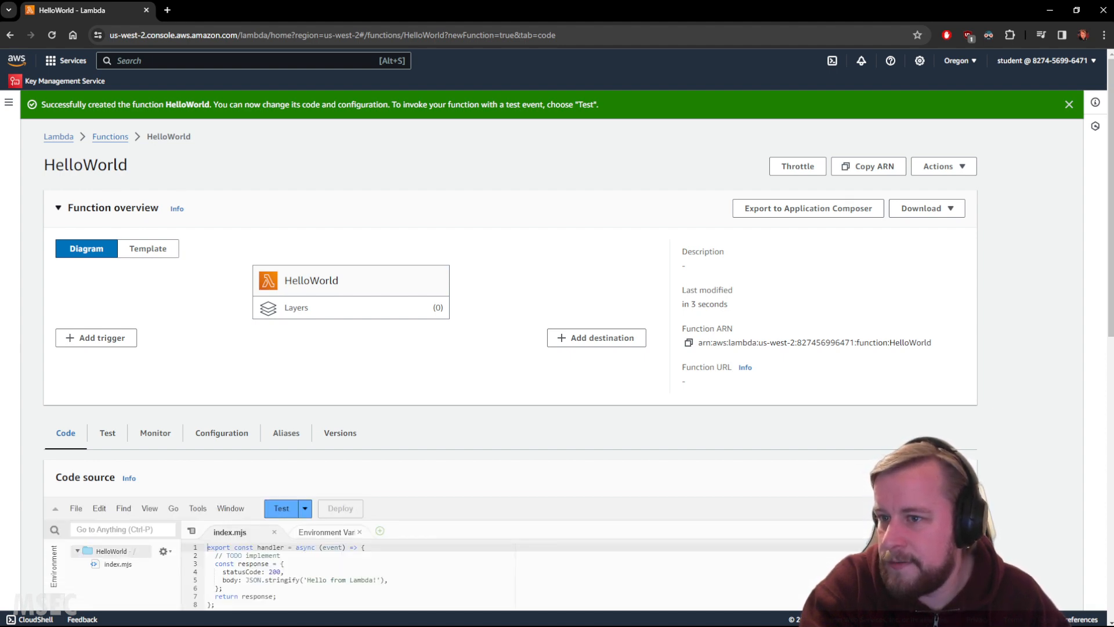
Replace the index.mjs code with a handler returning statusCode 200 and 'Hello from Lambda!' without the TODO comment, and deploy it.
scroll(433, 437, "down", 4)
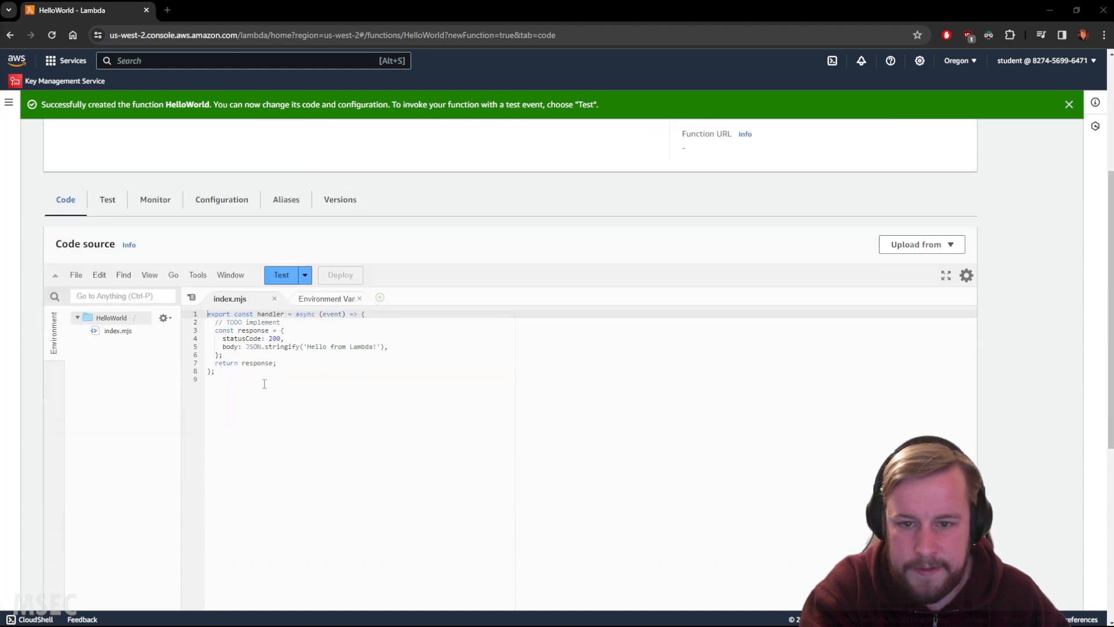
key("ctrl+a")
type("export const handler = async (event) => {   const response = {     statusCode: 200,     body: JSON.stringify('Hello from Lambda!'),   };   return response; };")
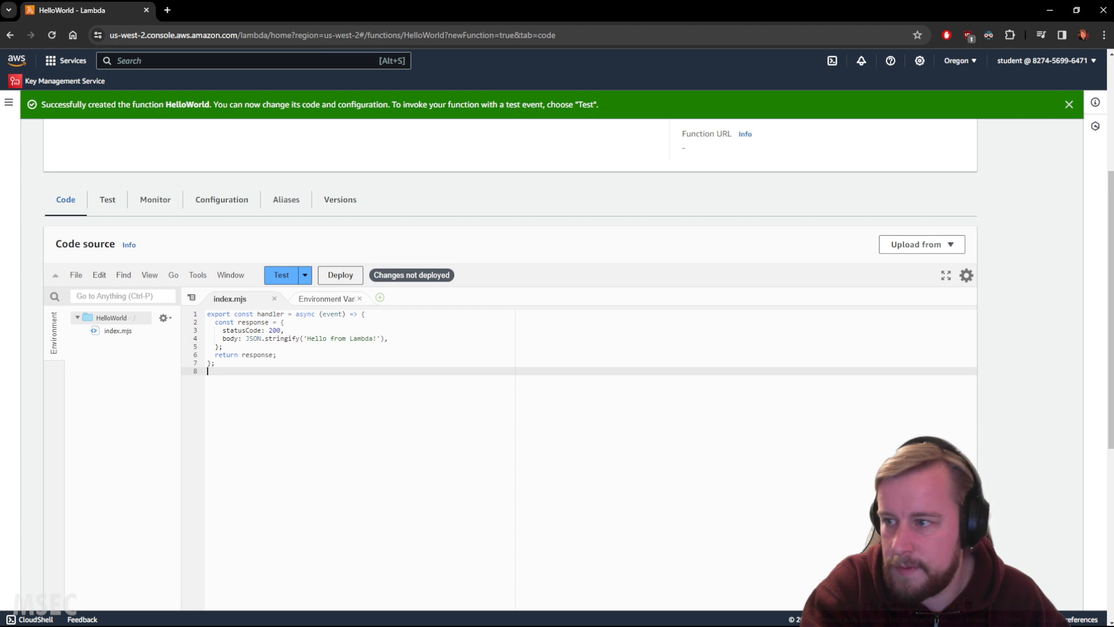
key("ctrl+z")
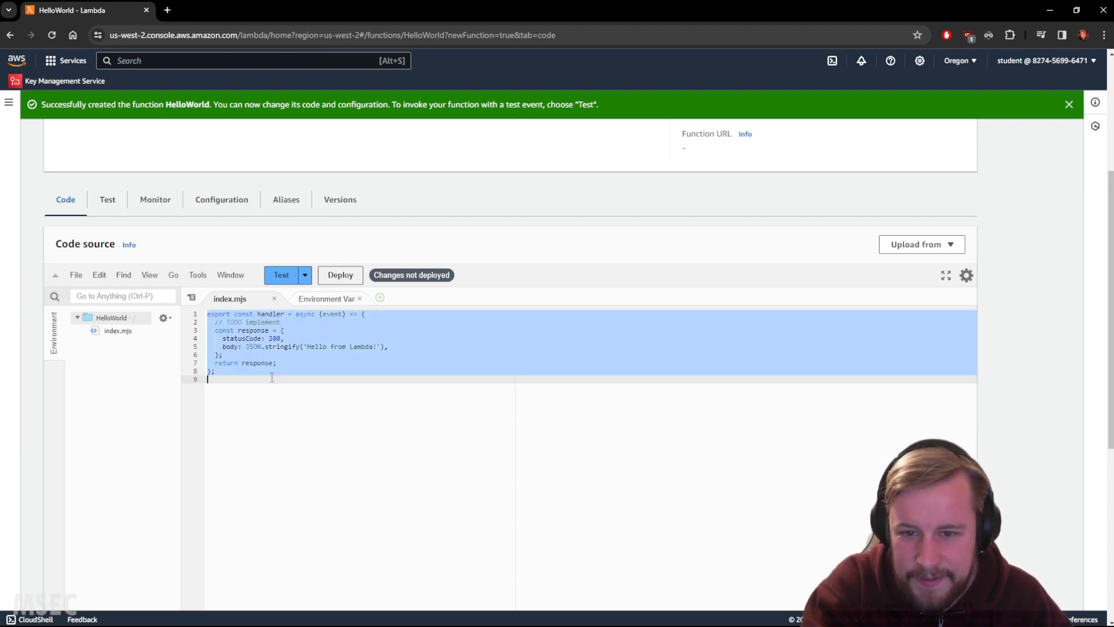
type("export const handler = async (event) => {   const response = {     statusCode: 200,     body: JSON.stringify('Hello from Lambda!'),   };   return response; };")
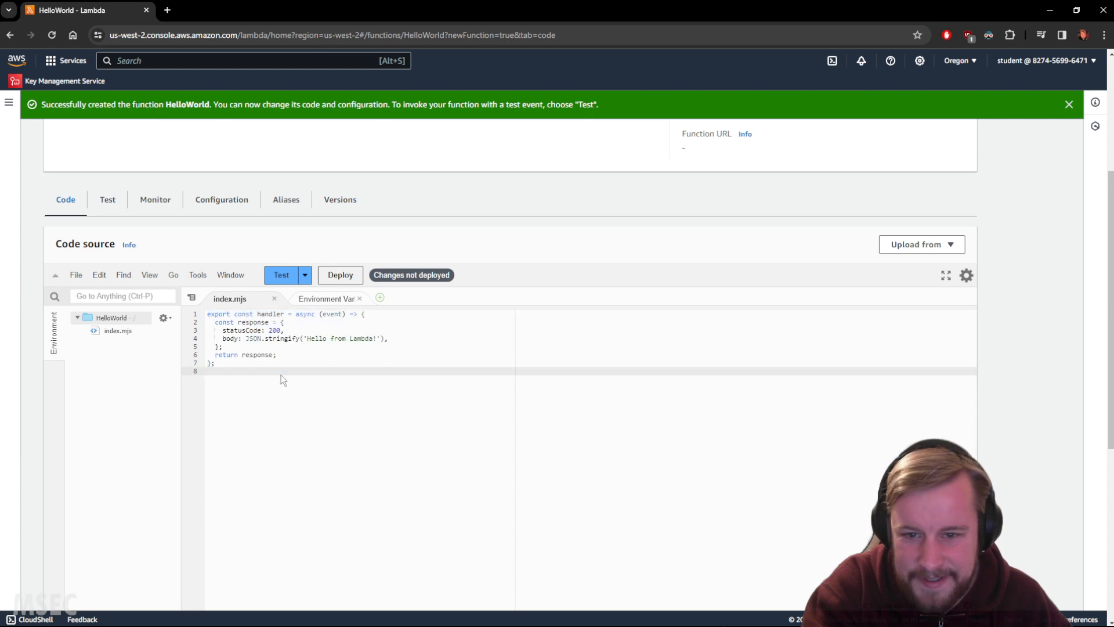
key("ctrl+z")
type("export const handler = async (event) => {   const response = {     statusCode: 200,     body: JSON.stringify('Hello from Lambda!'),   };   return response; };")
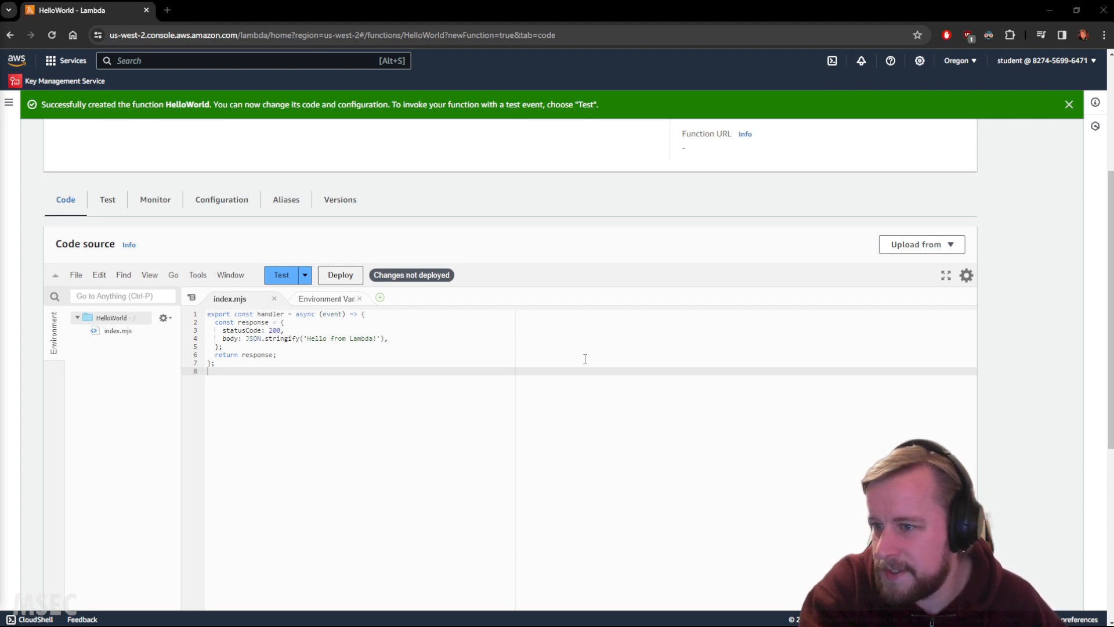
left_click(340, 277)
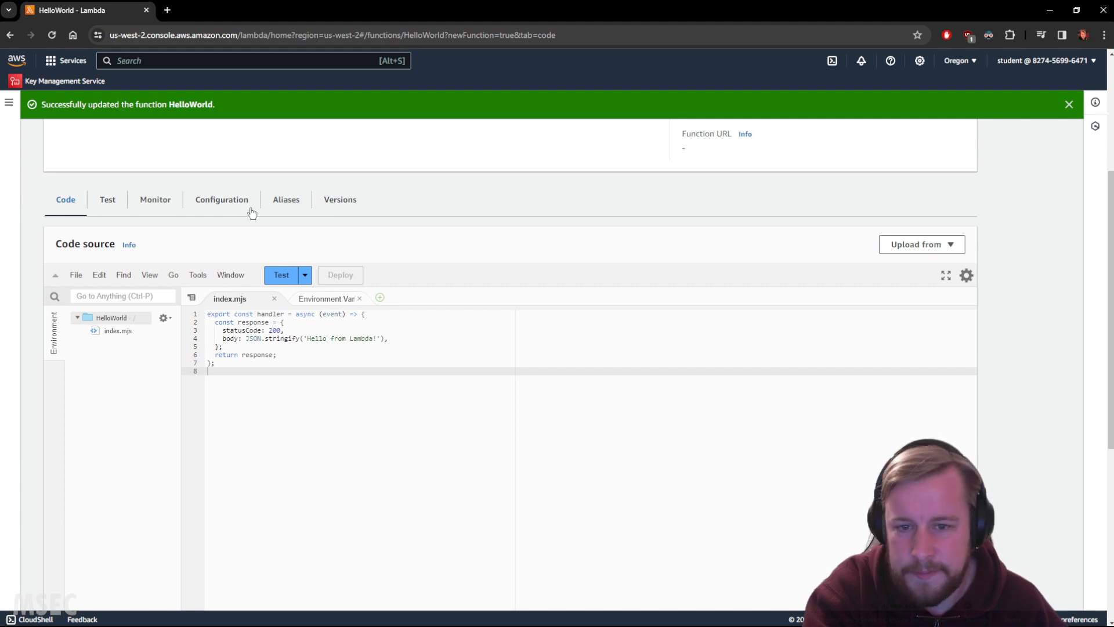
Start a new trigger for the HelloWorld function and choose API Gateway as its source.
scroll(447, 254, "up", 4)
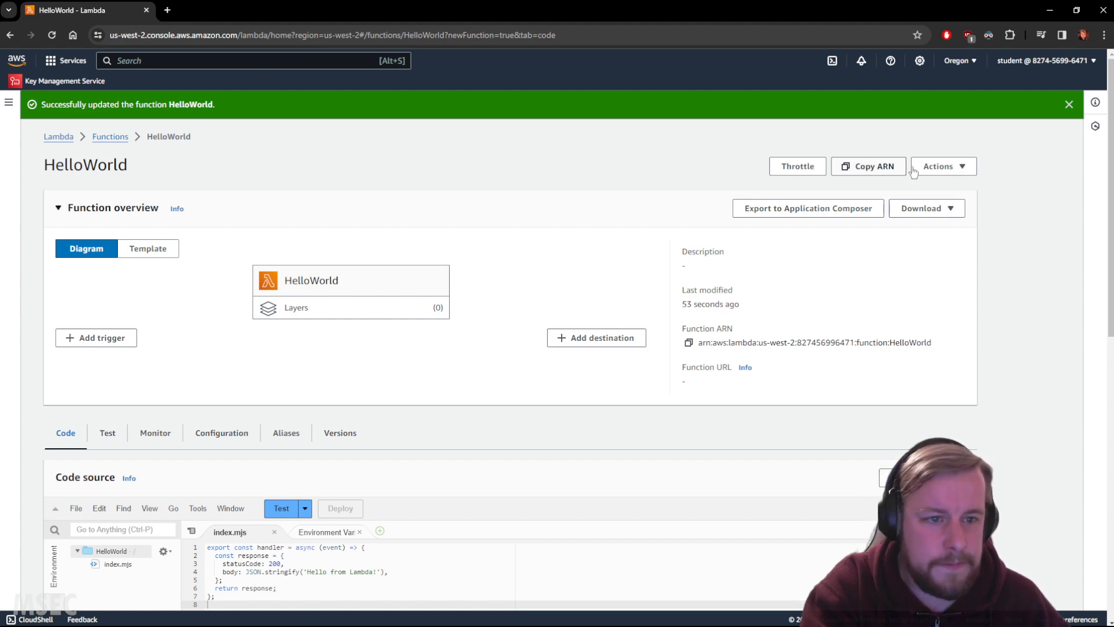
left_click(951, 167)
left_click(952, 167)
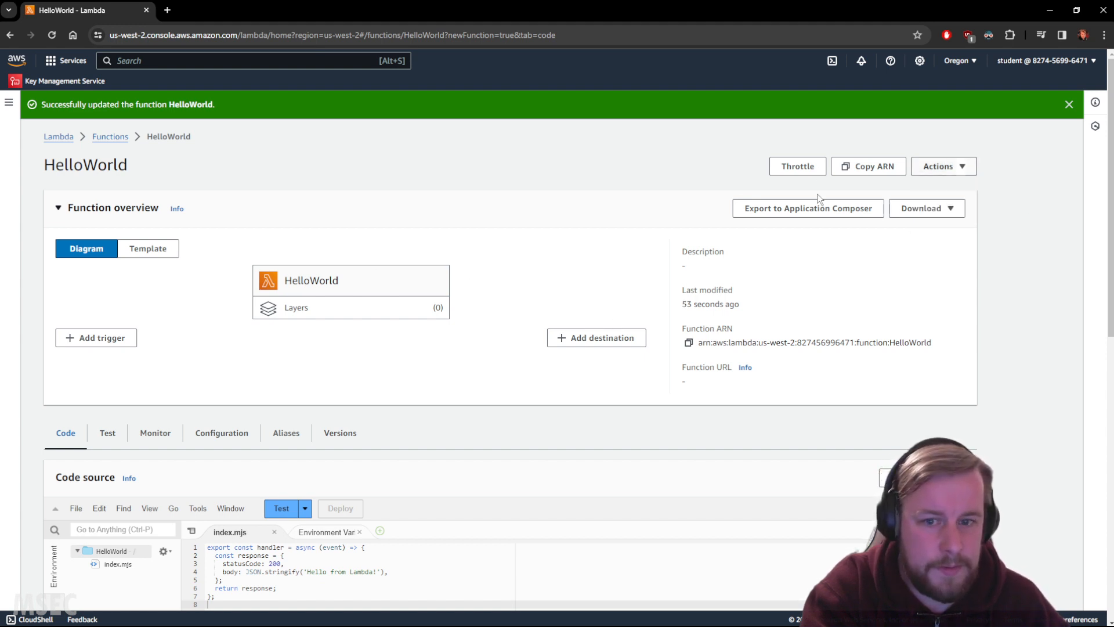
left_click_drag(134, 340, 78, 340)
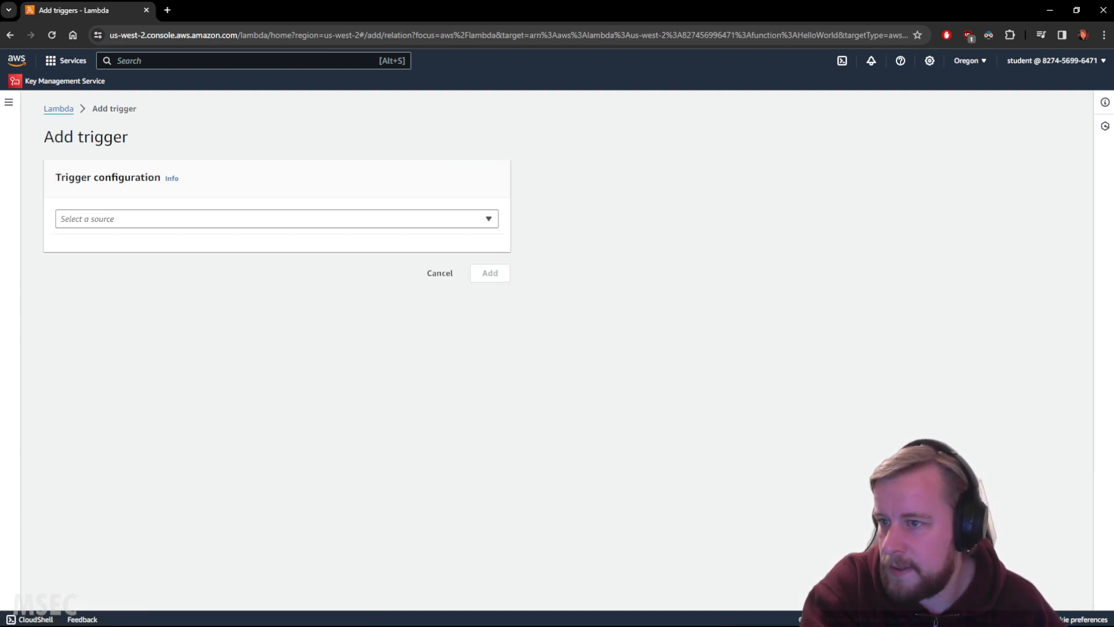
left_click(230, 216)
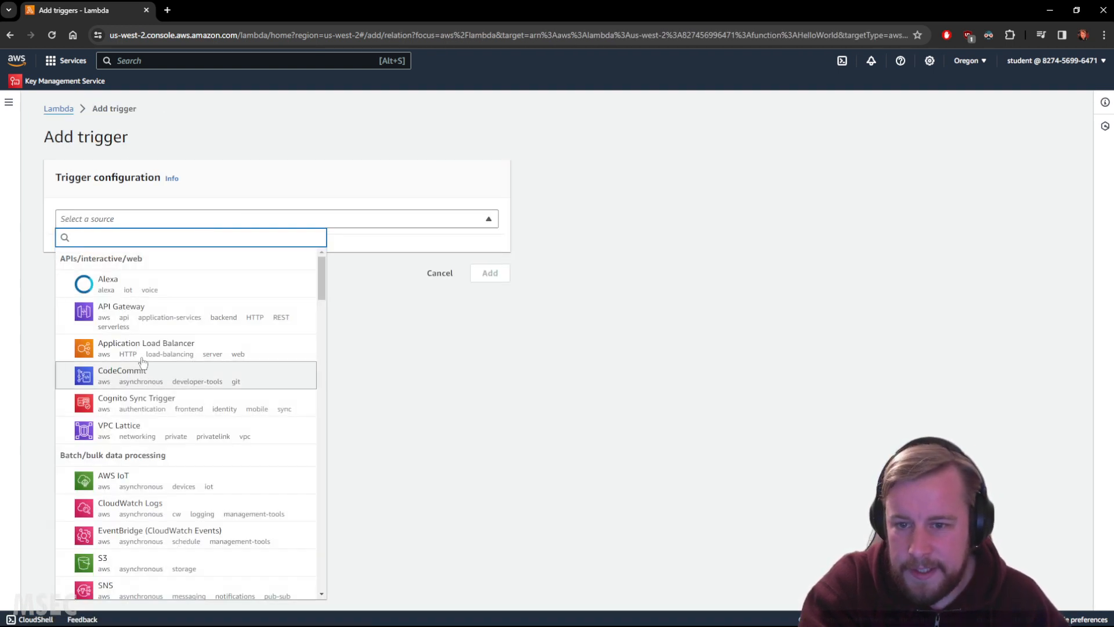
left_click(131, 315)
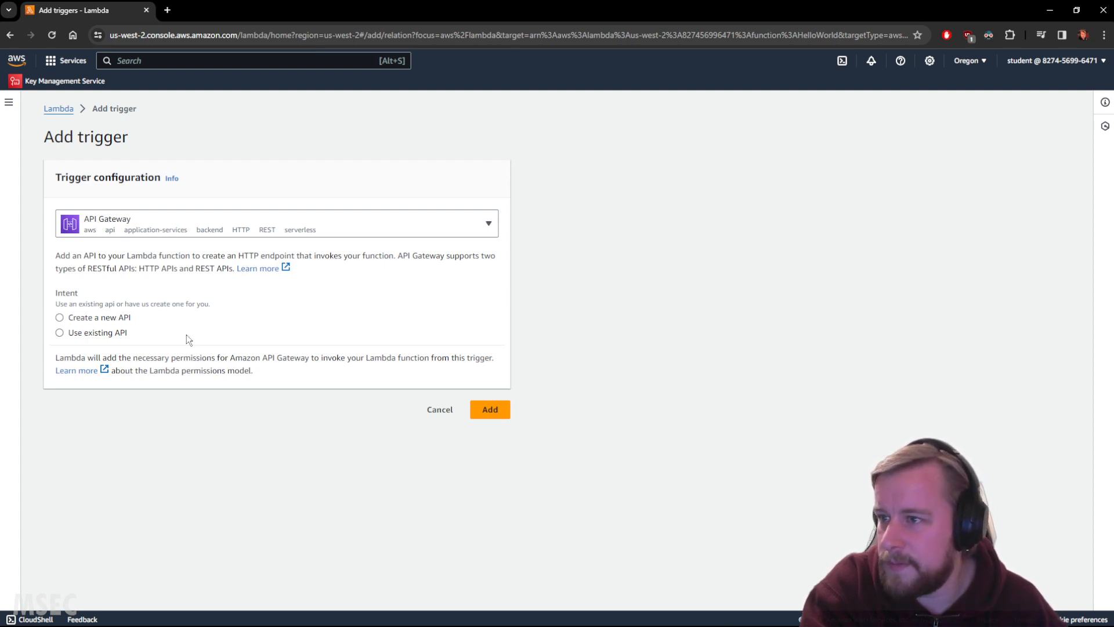
Configure the trigger to create a new REST API with Open security and add it to the function.
left_click(106, 317)
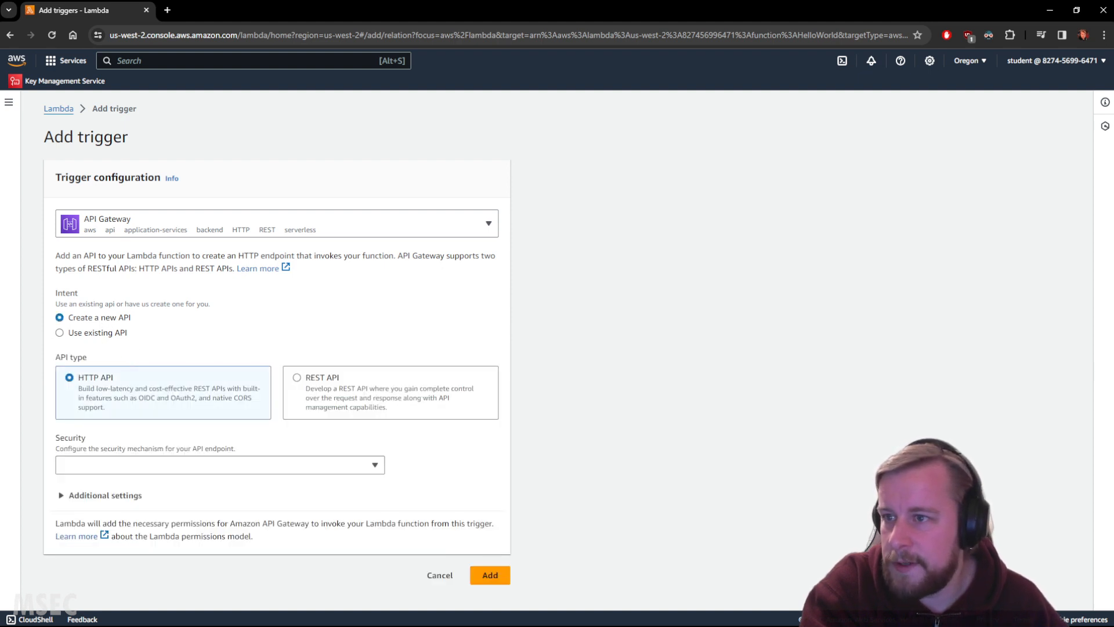
left_click(380, 400)
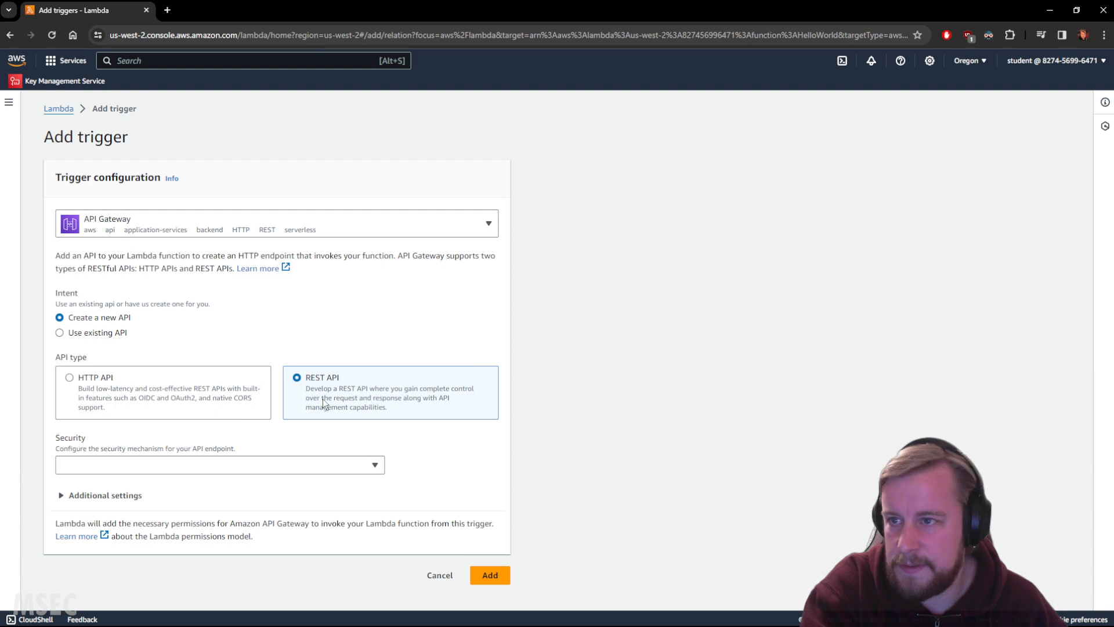
left_click(145, 464)
left_click(93, 504)
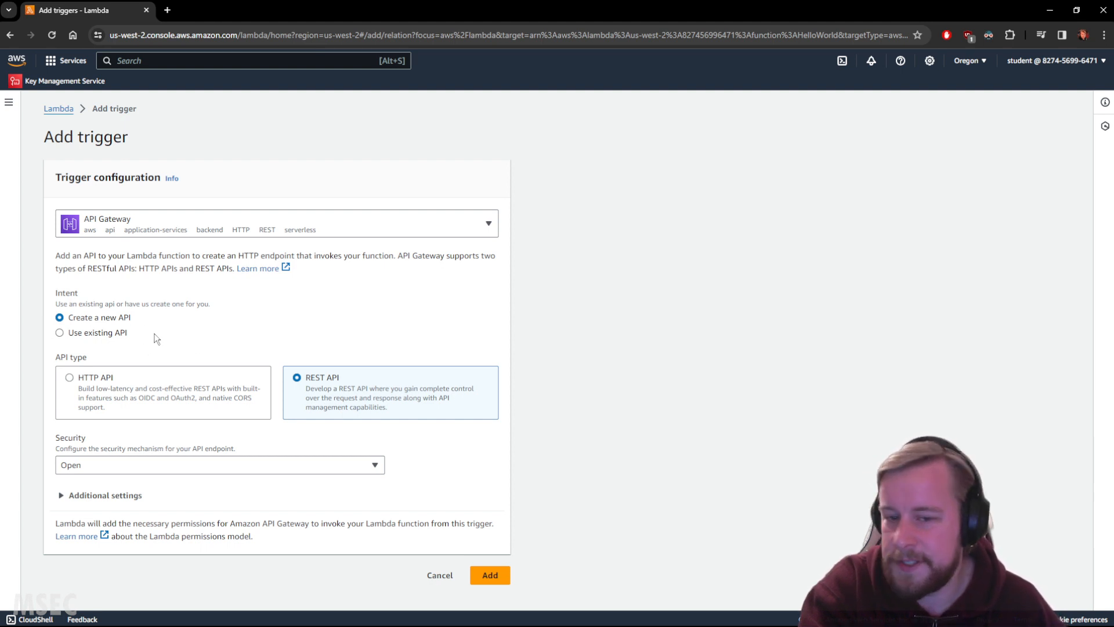
left_click(483, 576)
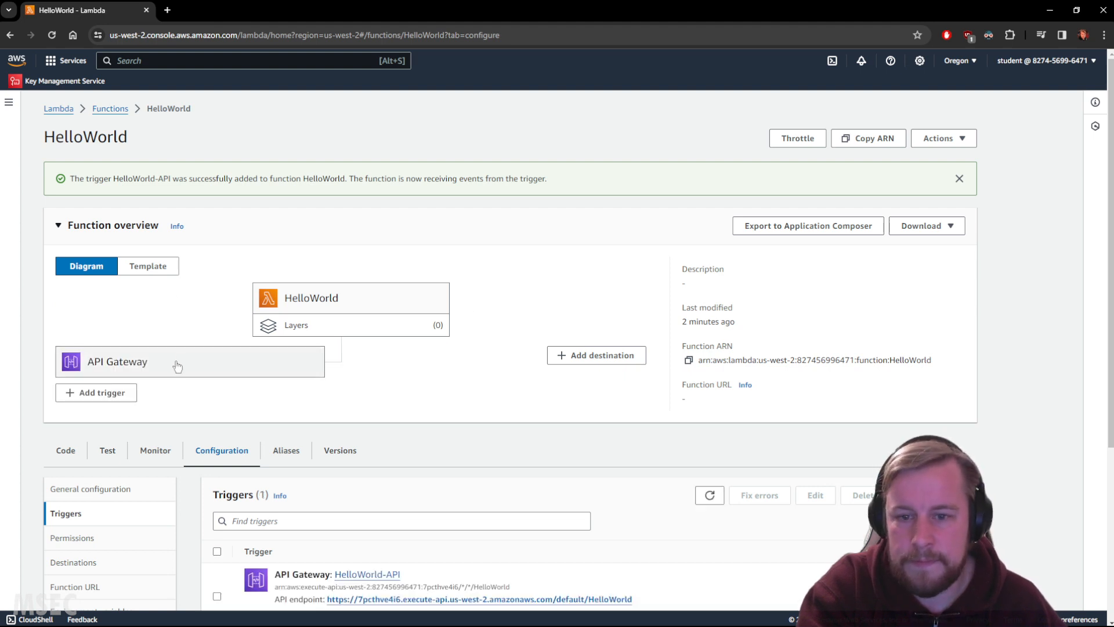
Expand the API Gateway trigger's details and check its API endpoint in a new browser tab.
scroll(162, 372, "down", 3)
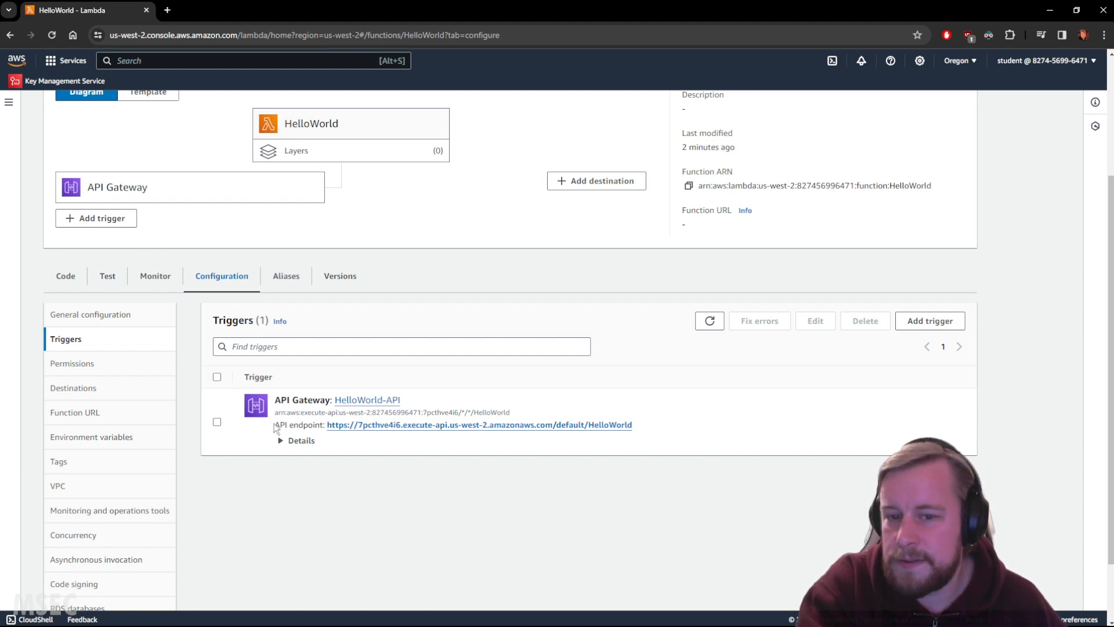
left_click(297, 441)
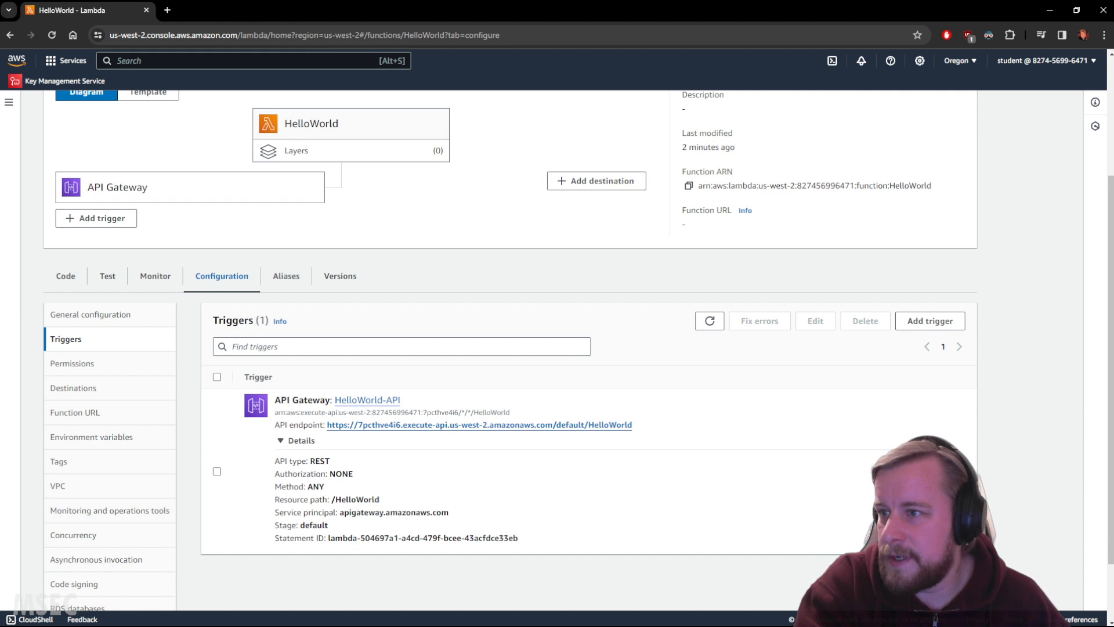
right_click(415, 425)
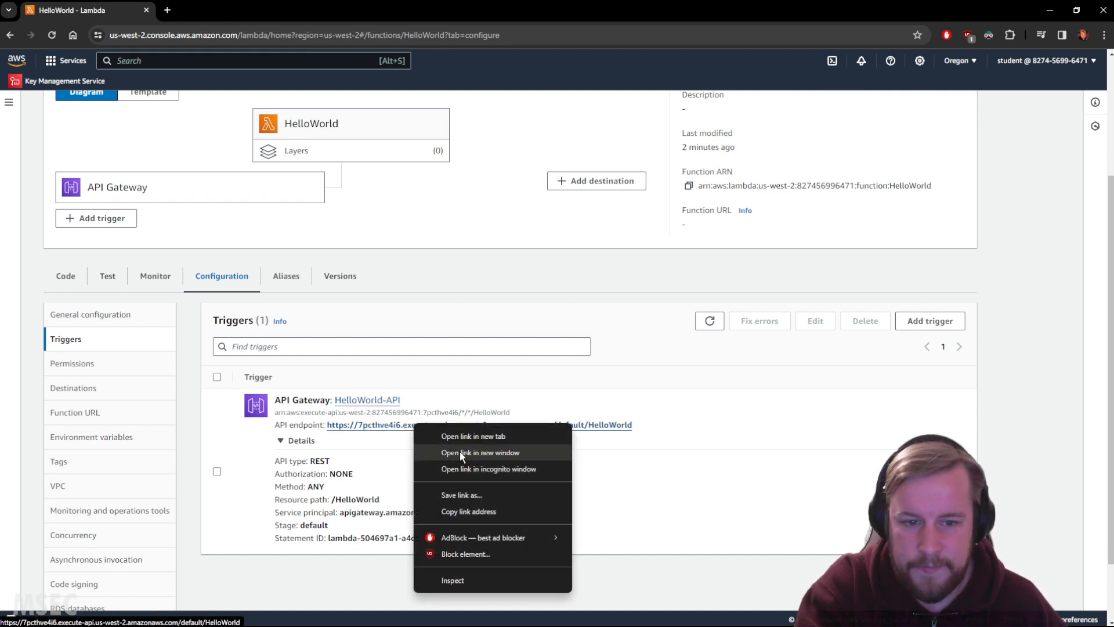
left_click(464, 436)
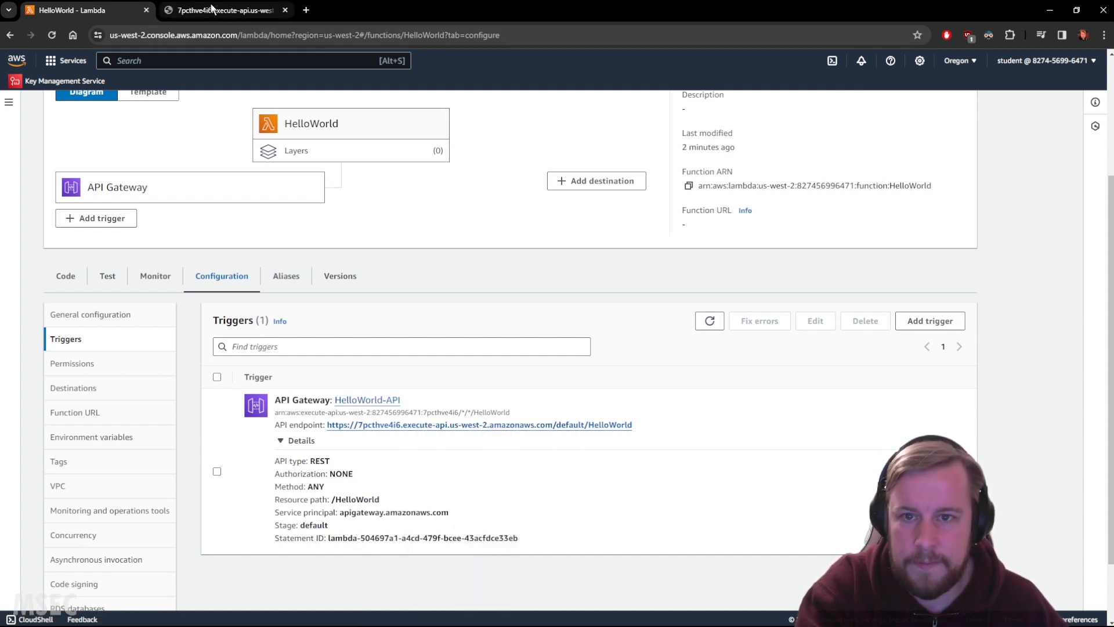
left_click(213, 9)
left_click(71, 12)
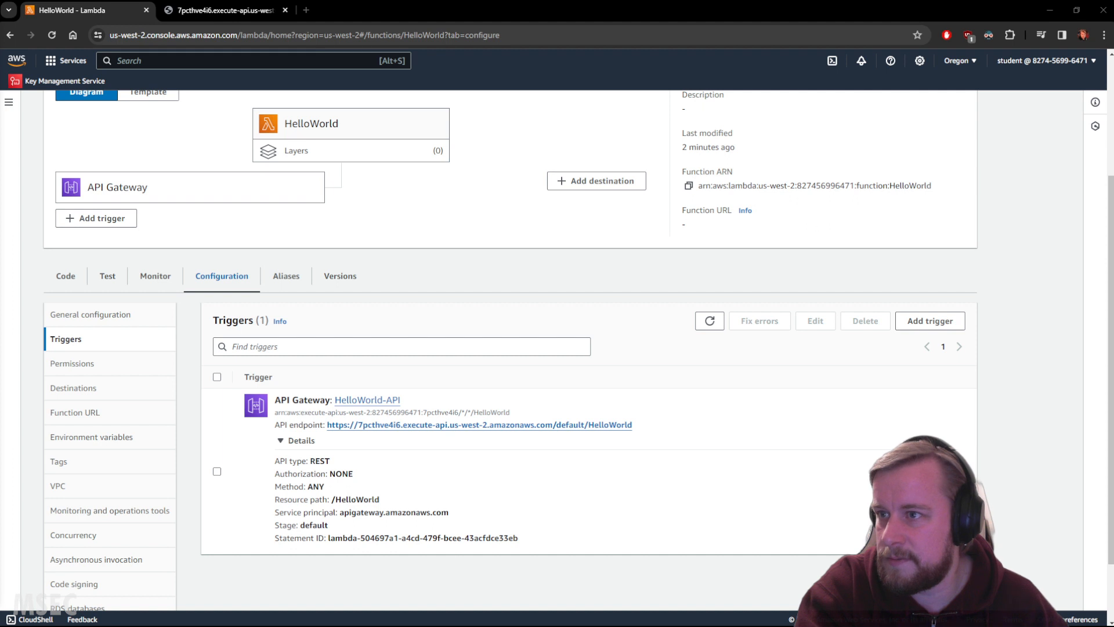
Switch to the Cloud Academy lab window and run the validation checks for the Lambda function and REST API.
left_click_drag(1, 148, 283, 130)
left_click(318, 259)
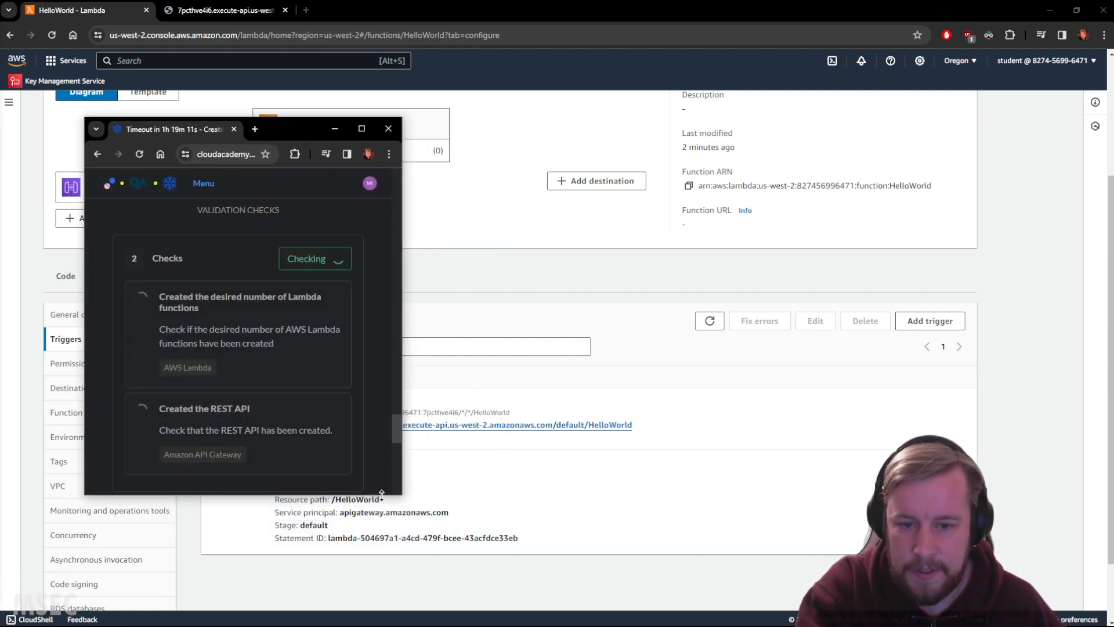
left_click_drag(387, 494, 388, 520)
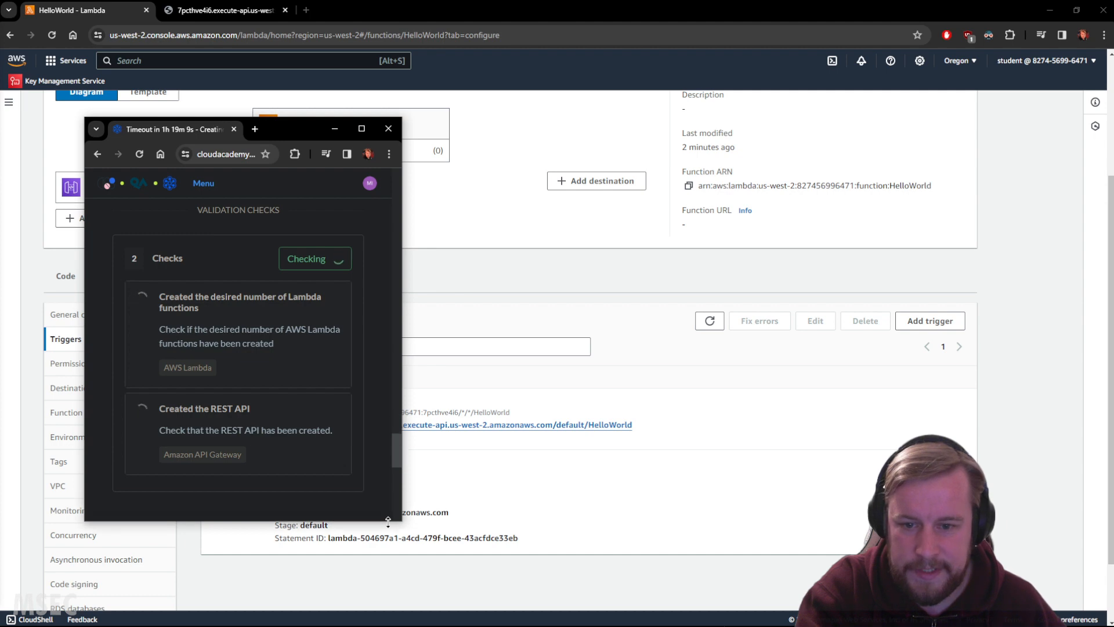
left_click_drag(200, 144, 1, 148)
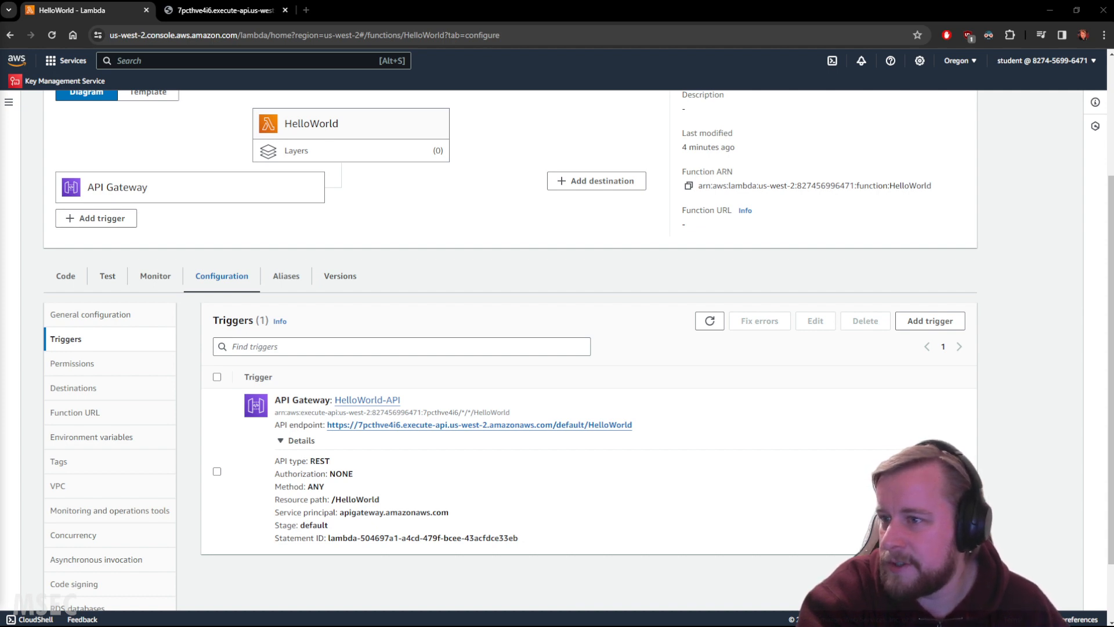
Return to the Lambda functions list and start creating a new function from a blueprint.
scroll(507, 294, "up", 5)
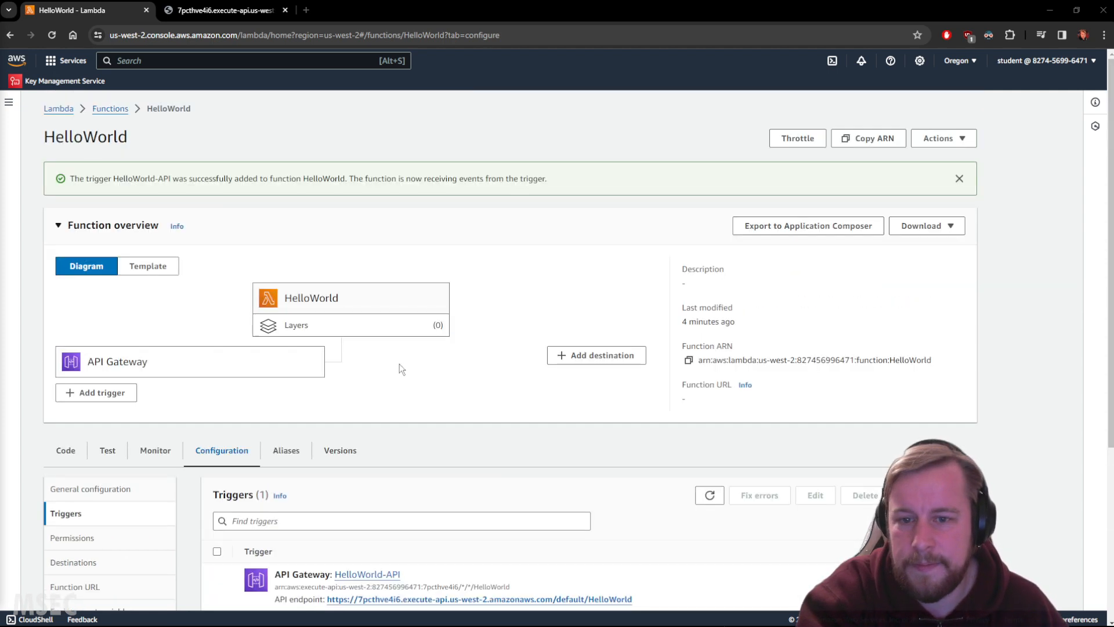
left_click(111, 109)
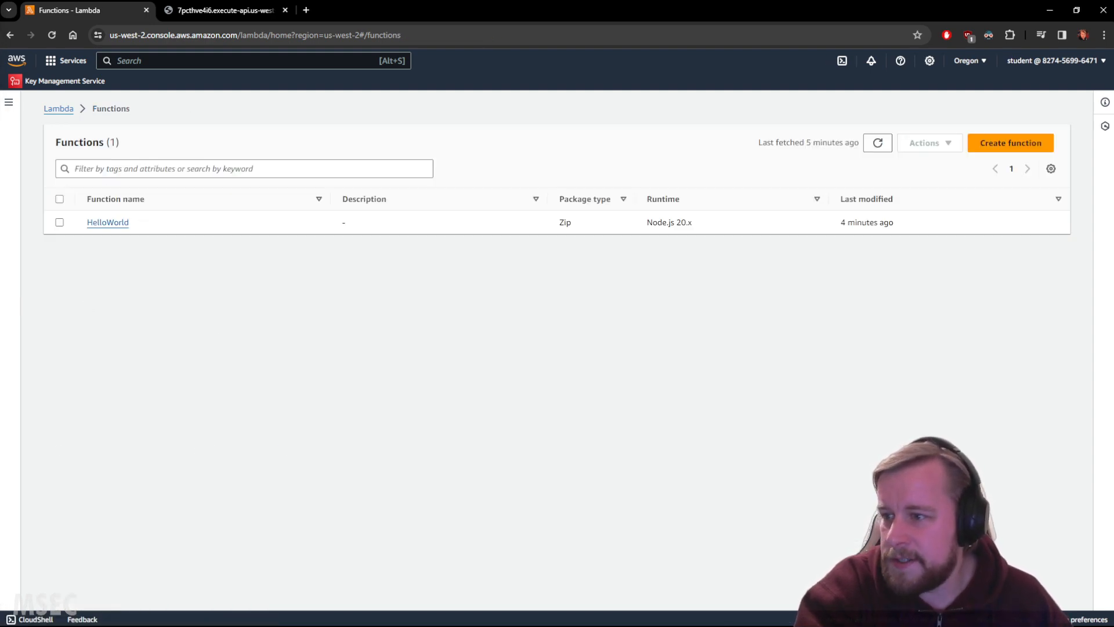
left_click(1011, 144)
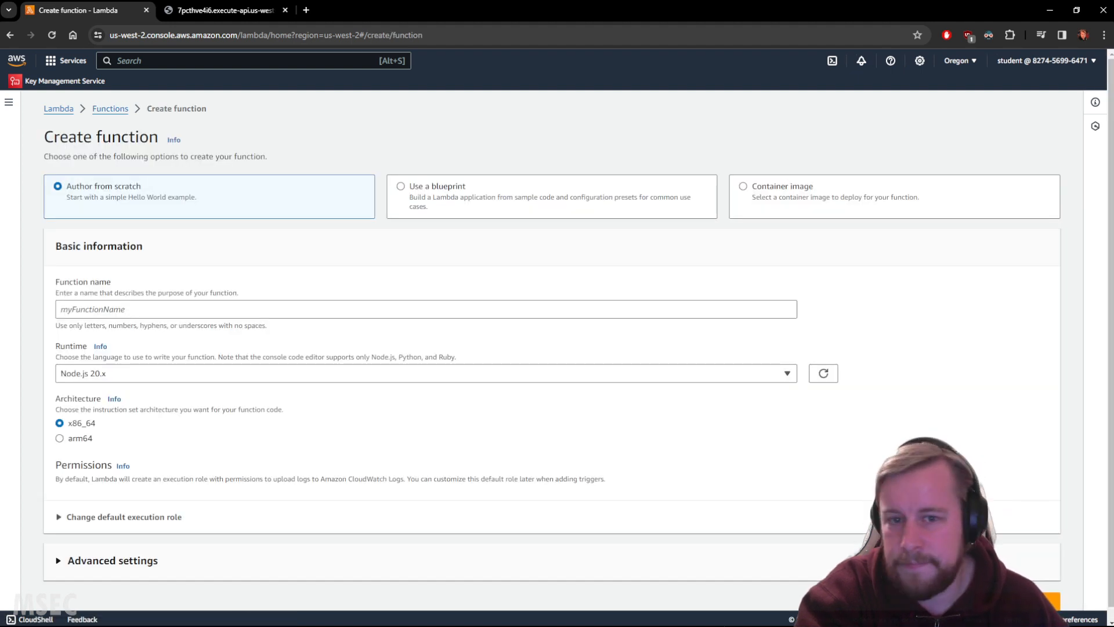
left_click(507, 202)
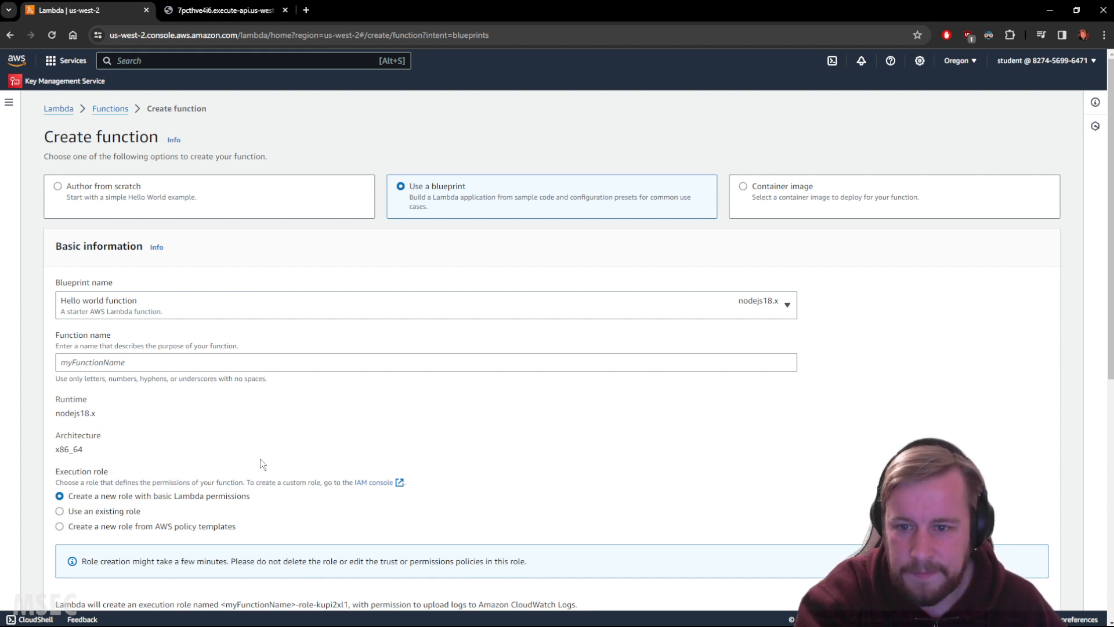
Search the blueprints for "auth" and choose the python3.10 API Gateway custom user authorizer blueprint.
left_click(203, 303)
left_click(203, 301)
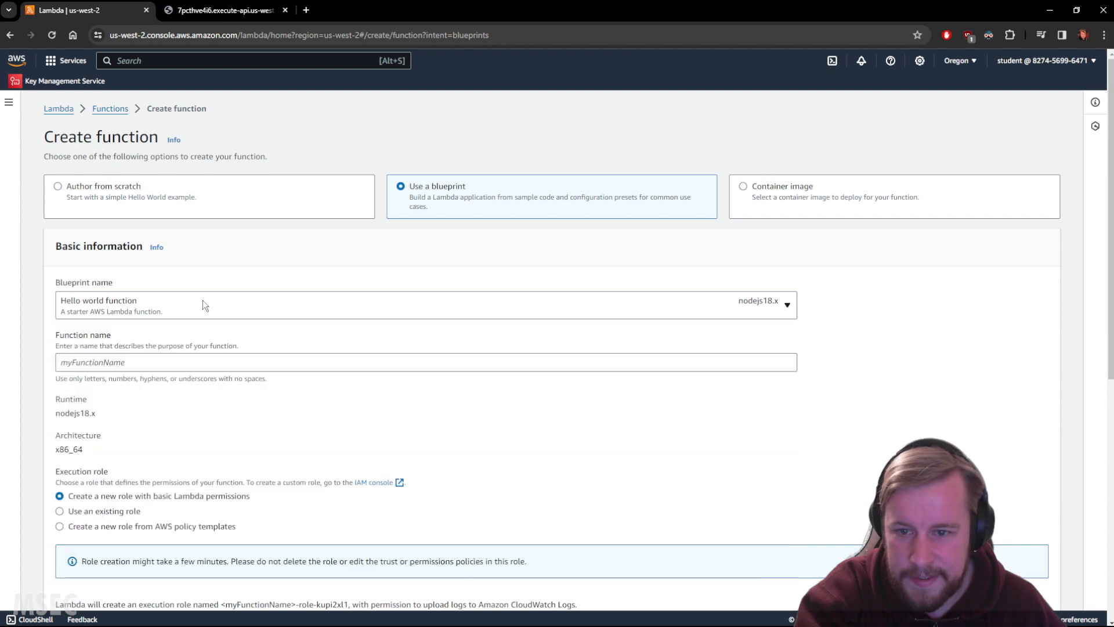
scroll(170, 316, "down", 1)
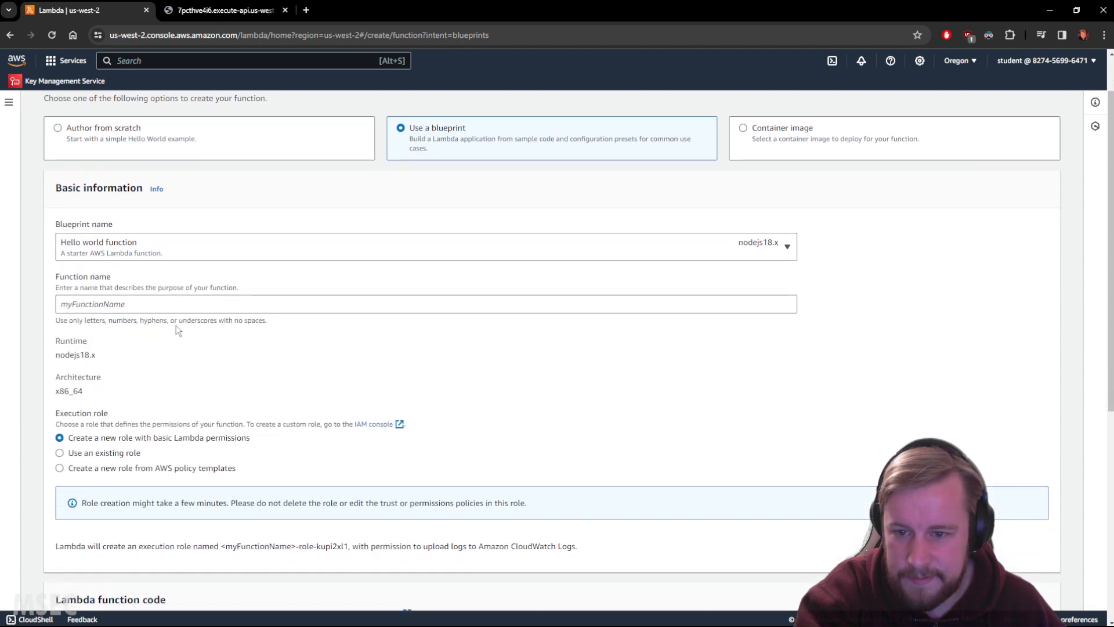
left_click(170, 244)
type("blue")
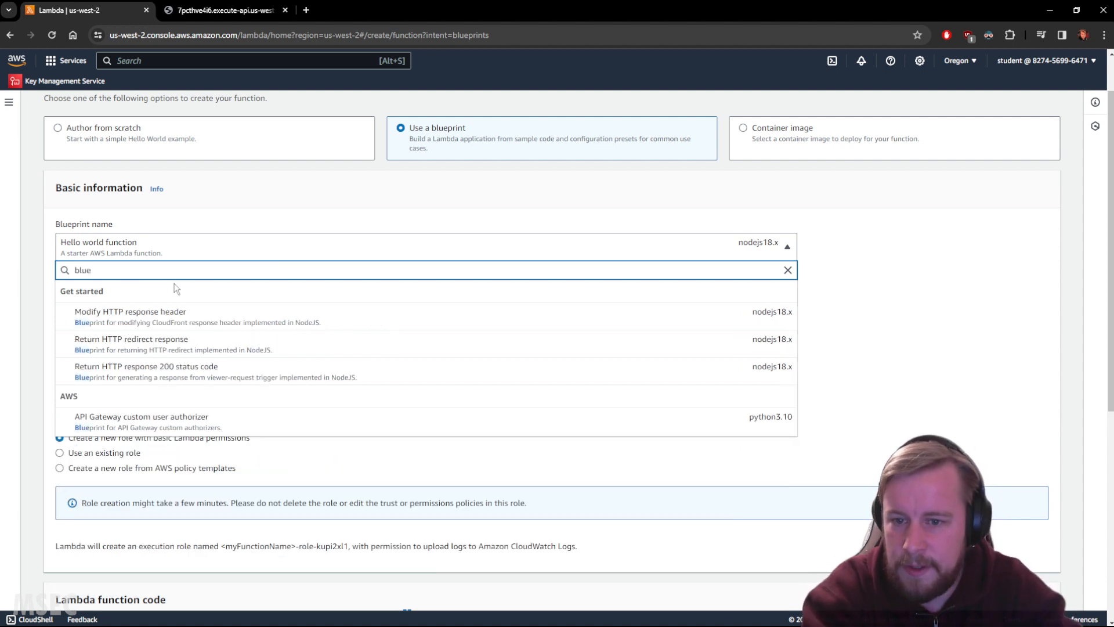
key("BackSpace")
key("BackSpace")
key("BackSpace")
key("BackSpace")
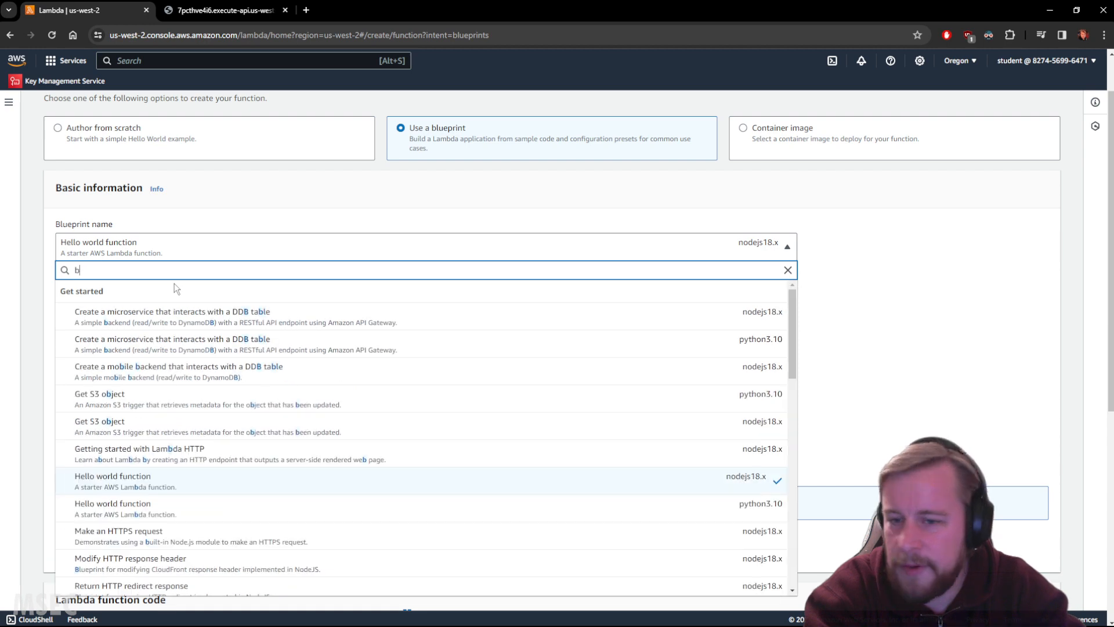
type("auth")
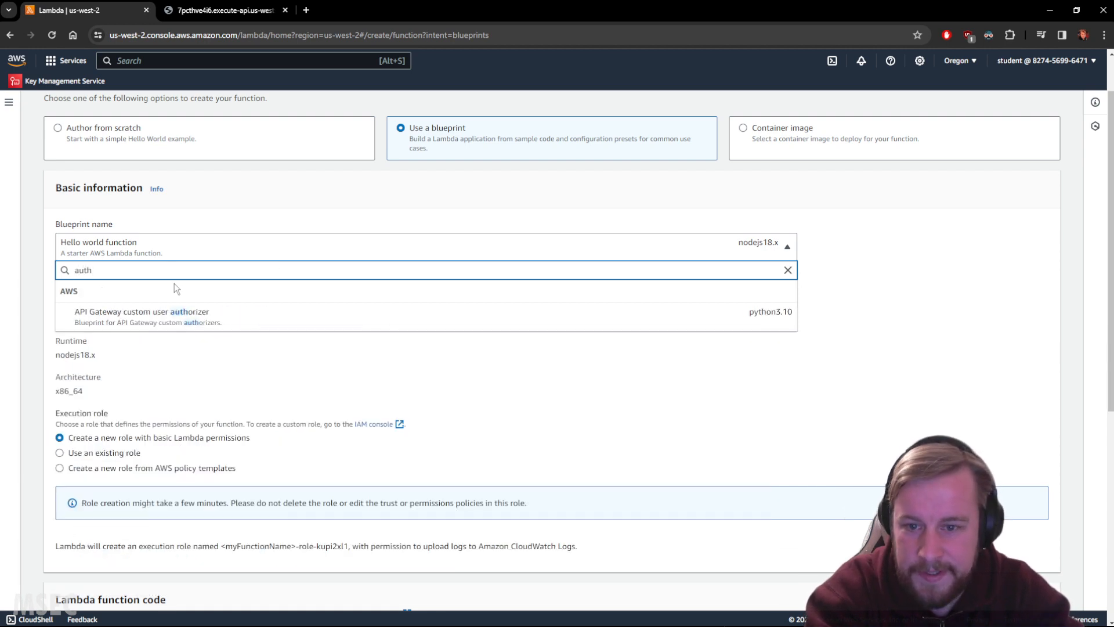
left_click(135, 314)
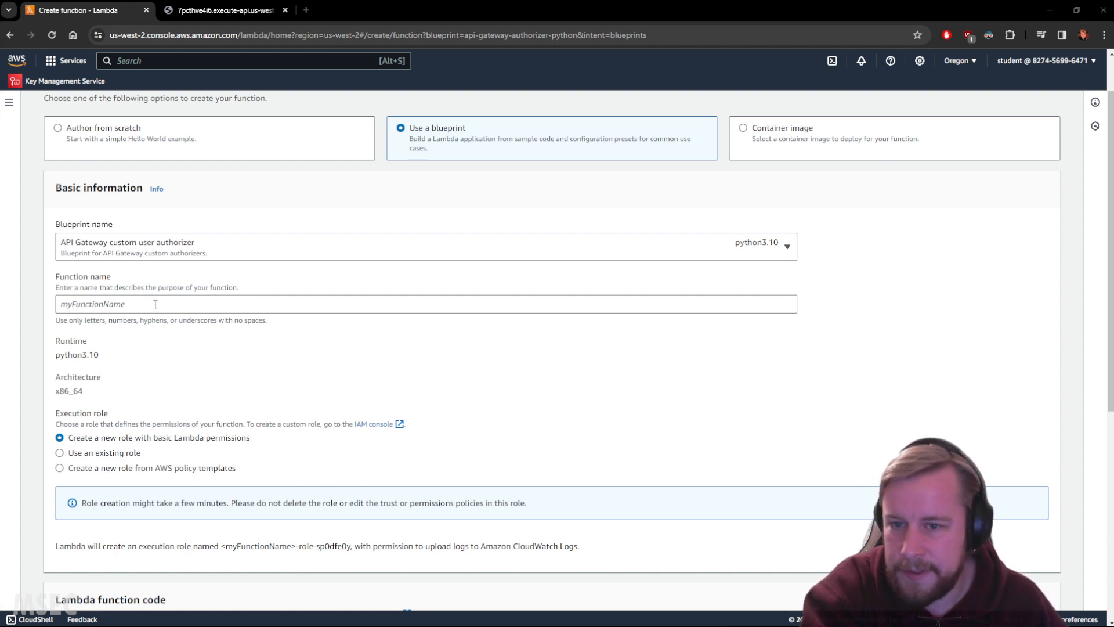
Name the function HelloWorldAuthorizer and assign the existing execution role lambda_basic_execution.
left_click(212, 305)
type("HelloWorldAuthorizer")
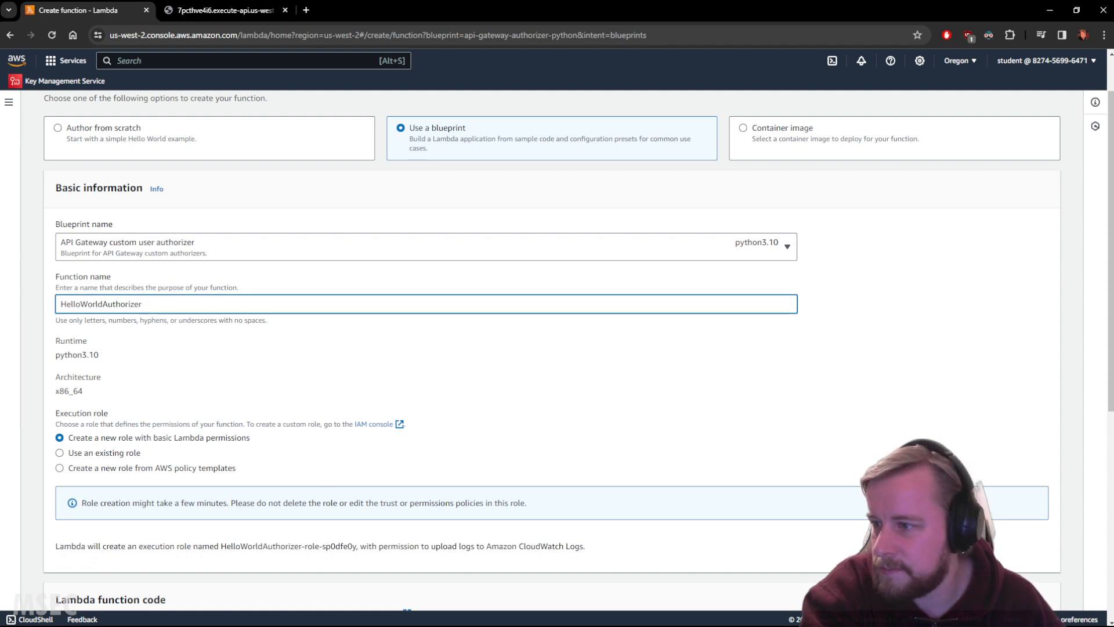
scroll(182, 363, "down", 1)
left_click(102, 395)
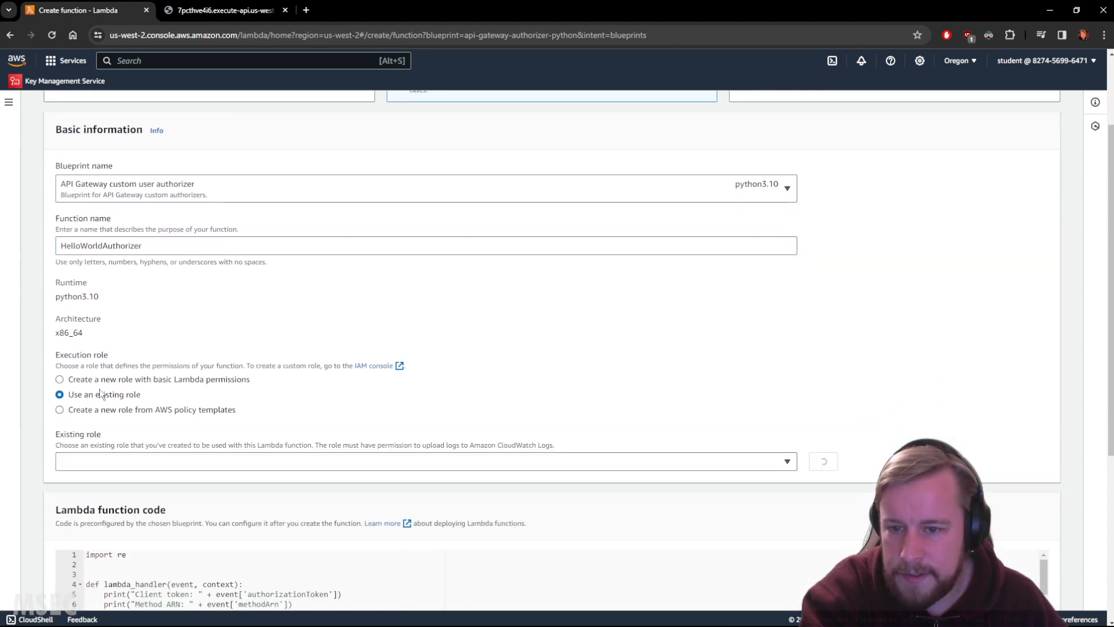
left_click(149, 463)
left_click(121, 498)
Read through the blueprint's preconfigured function code and examine the AuthPolicy class definition.
scroll(256, 398, "down", 3)
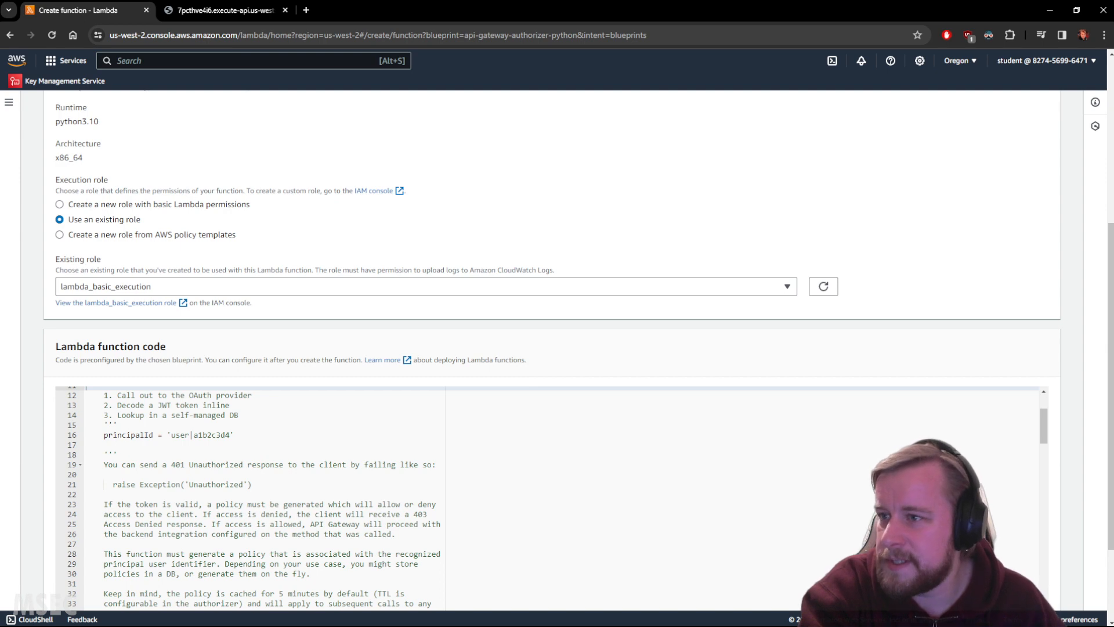
scroll(324, 463, "up", 3)
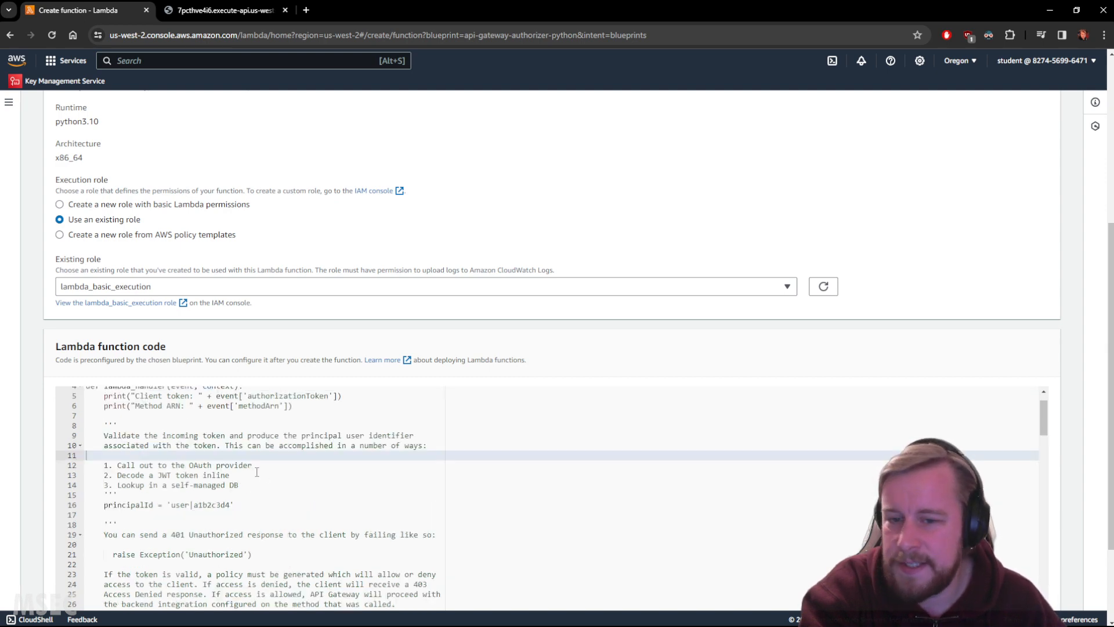
scroll(248, 472, "down", 3)
scroll(248, 472, "down", 10)
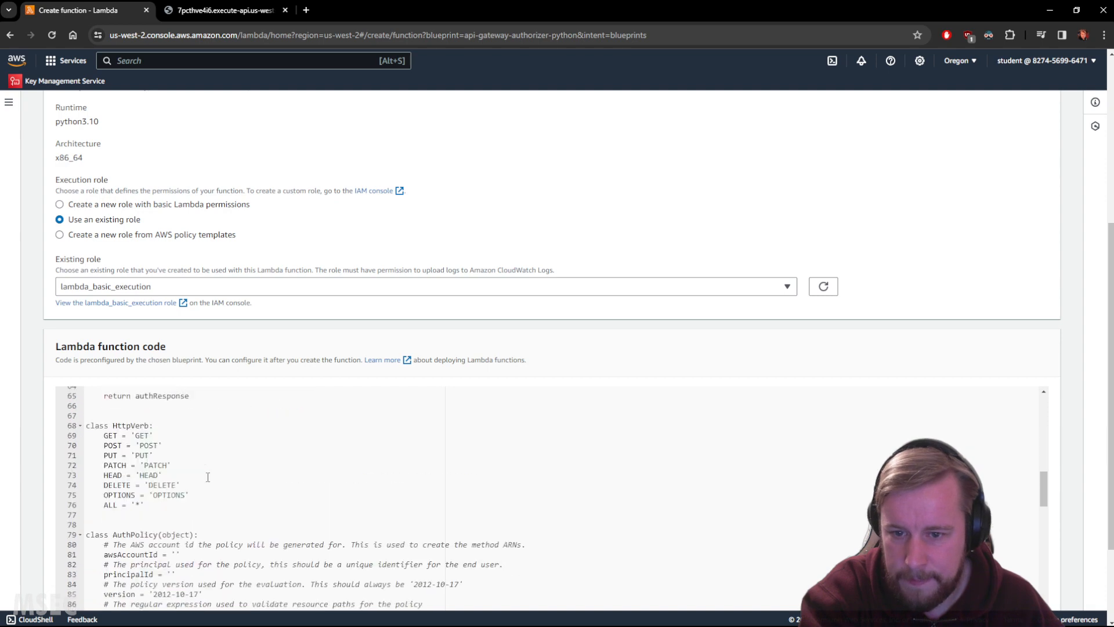
scroll(208, 477, "down", 14)
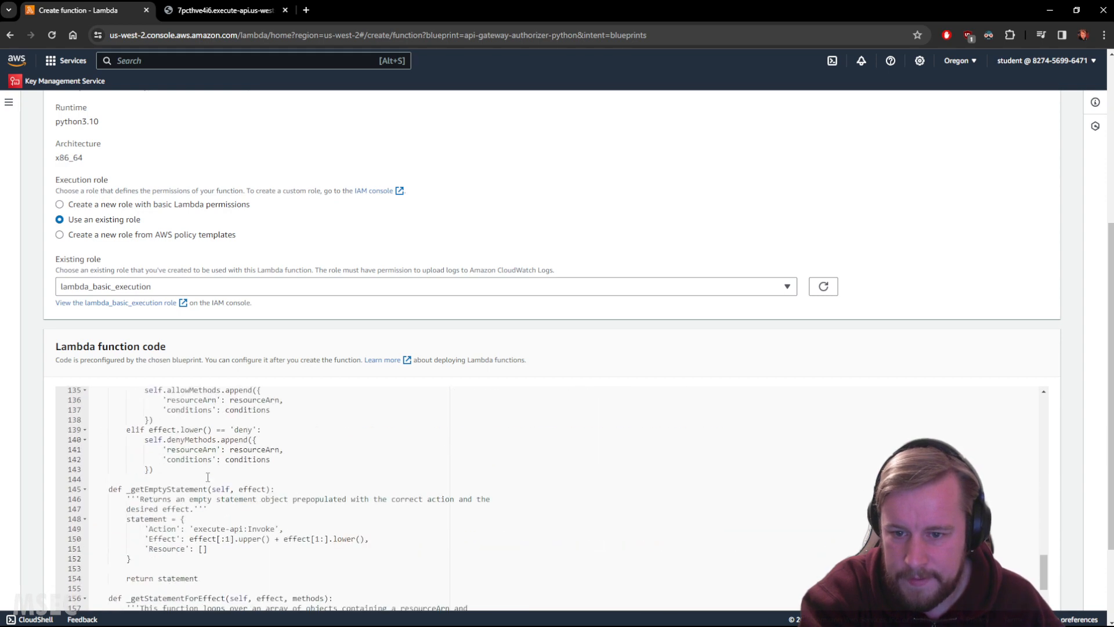
scroll(208, 477, "up", 7)
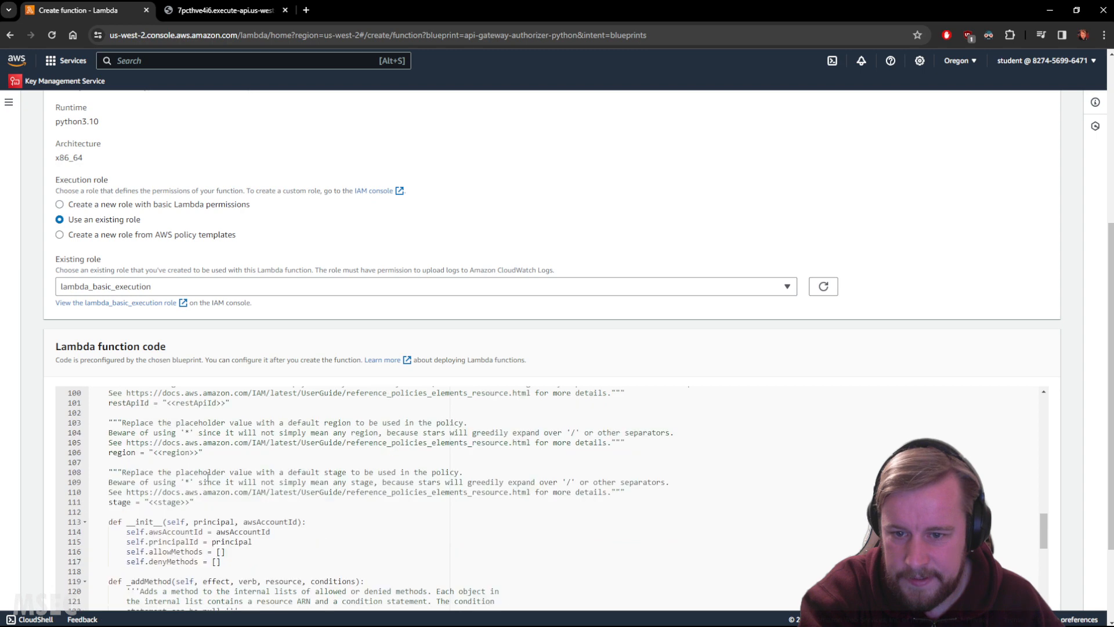
scroll(208, 477, "up", 7)
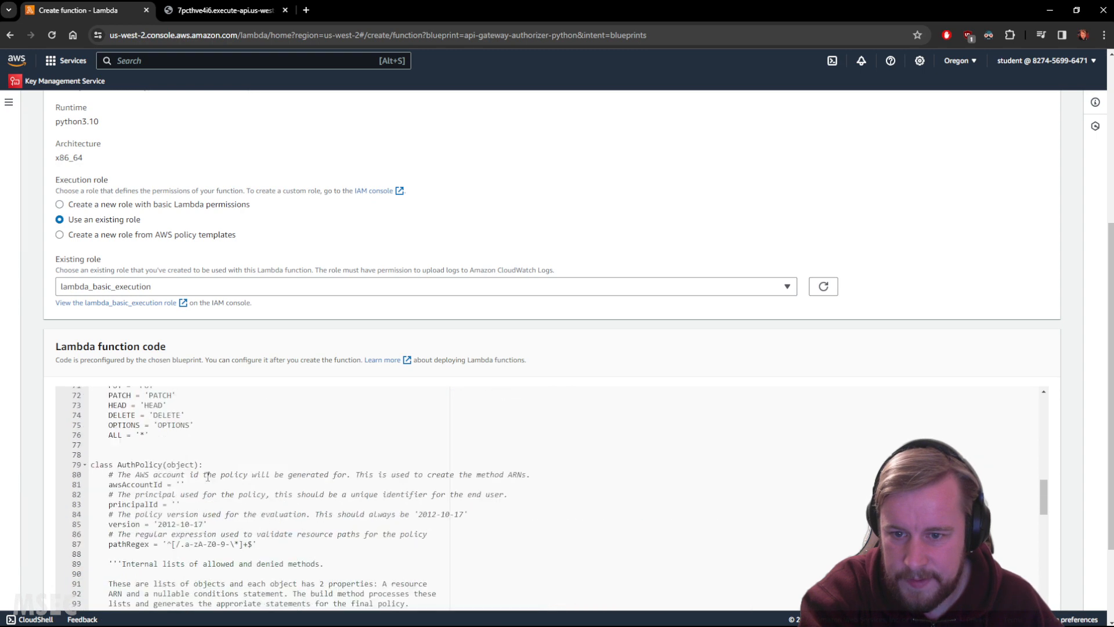
scroll(208, 478, "down", 1)
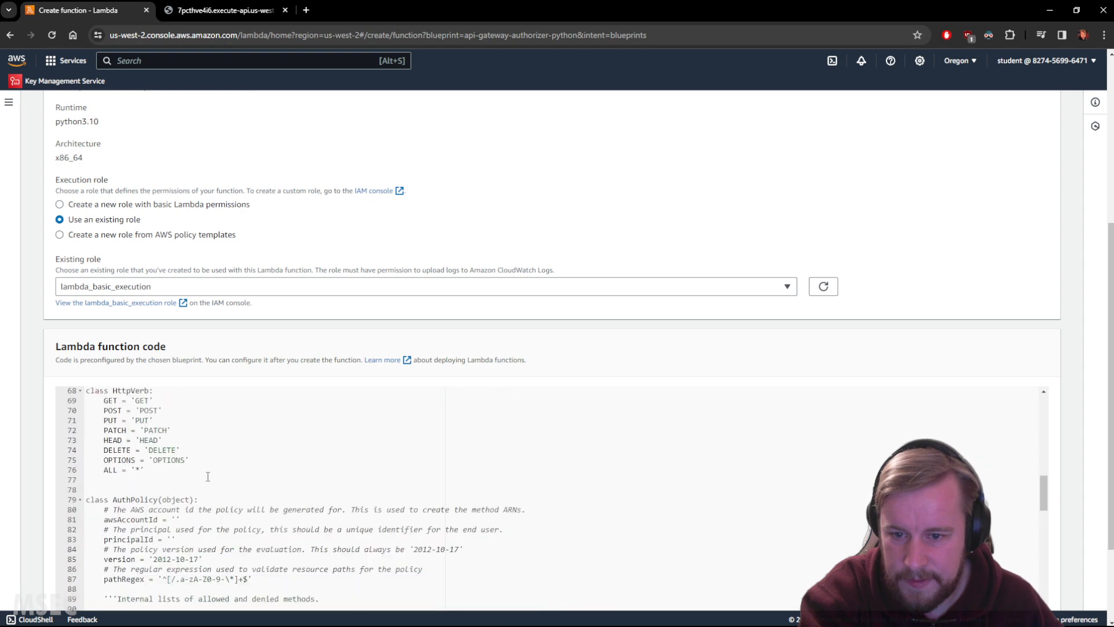
double_click(135, 500)
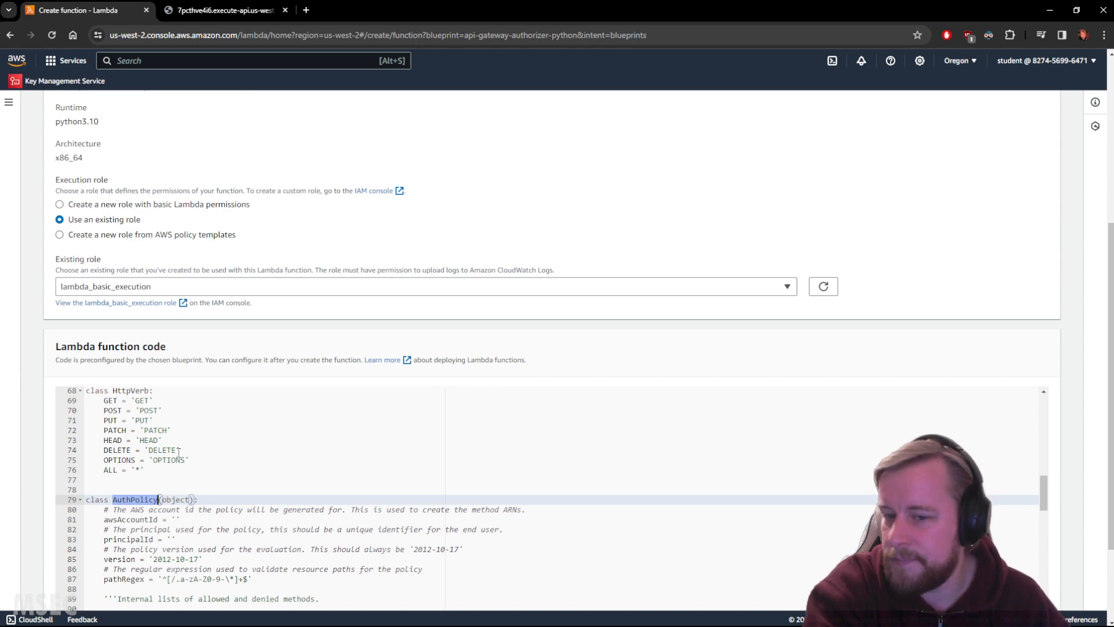
Search the function code for "create_policy" and close the search.
scroll(178, 452, "down", 3)
key("ctrl+f")
type("c")
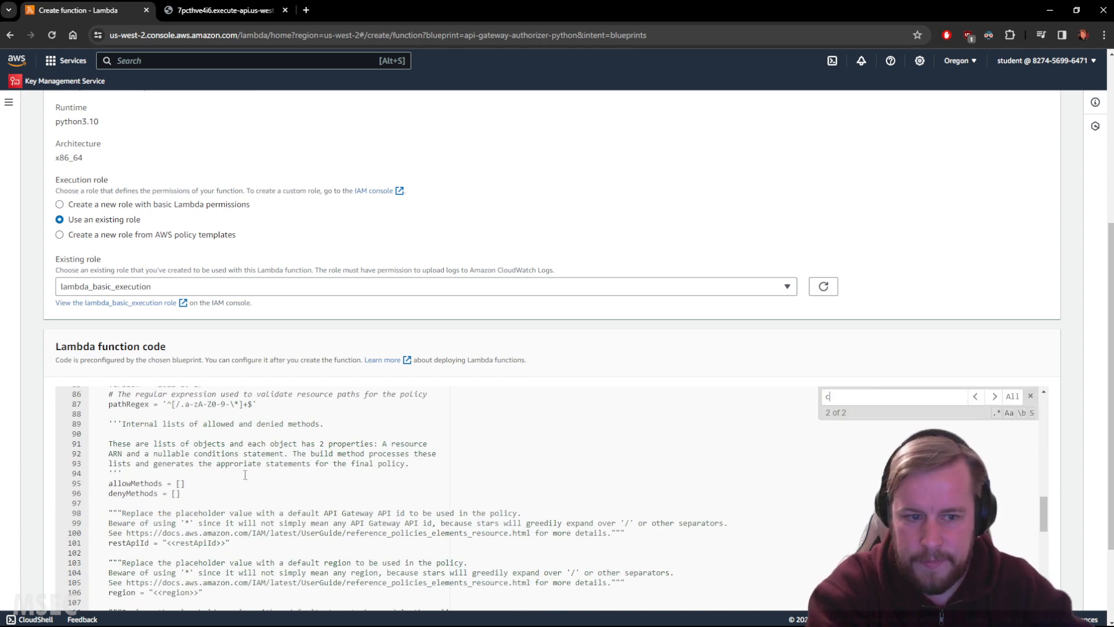
type("reate")
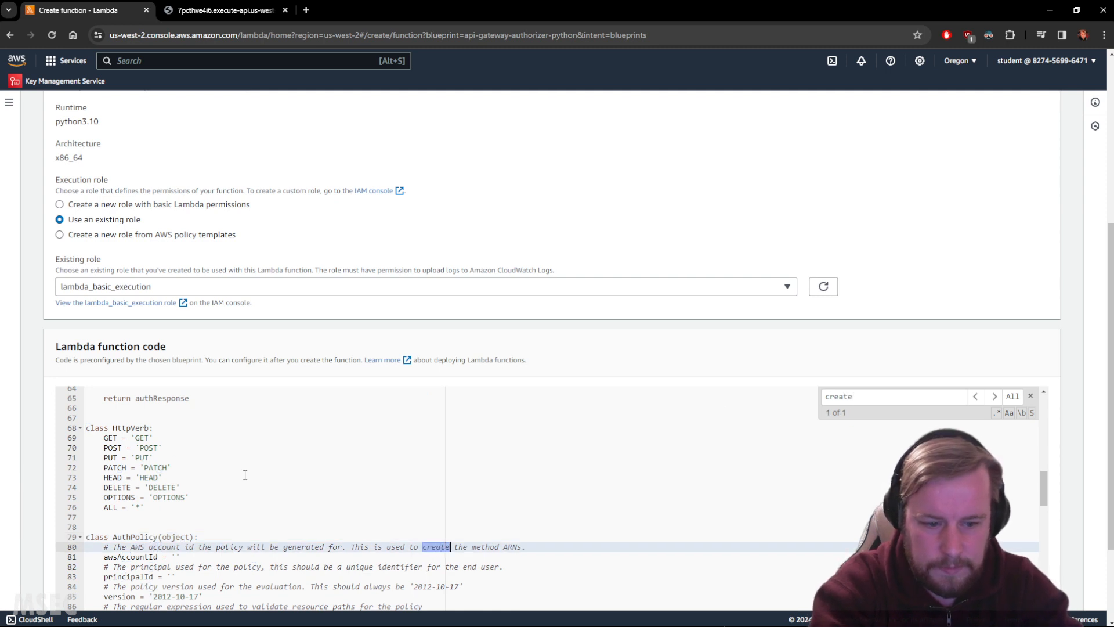
type("_policy")
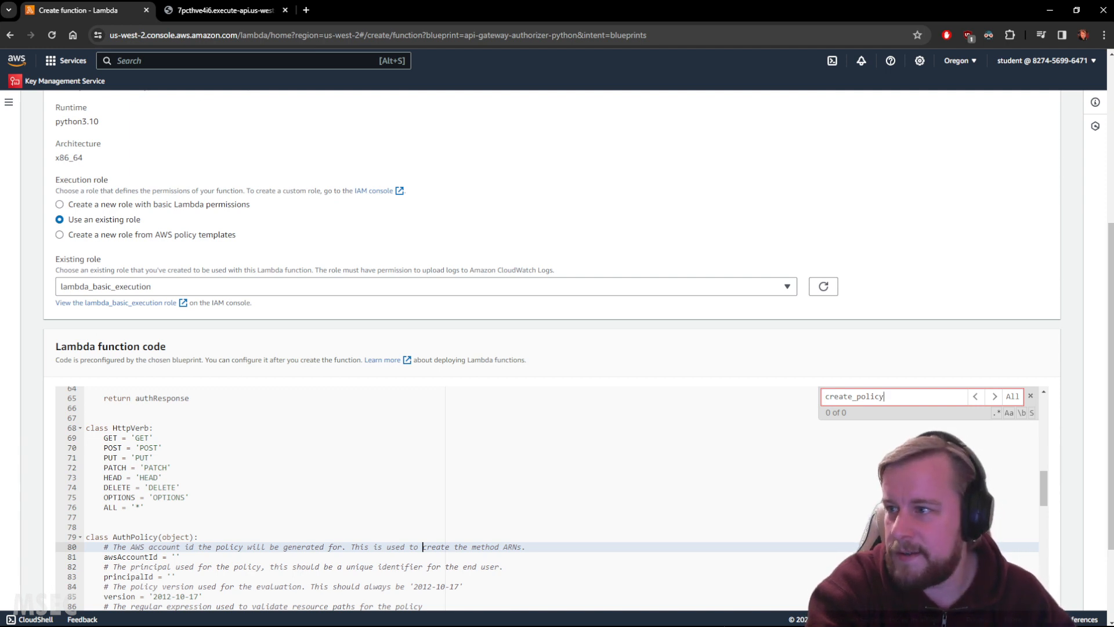
left_click(1031, 395)
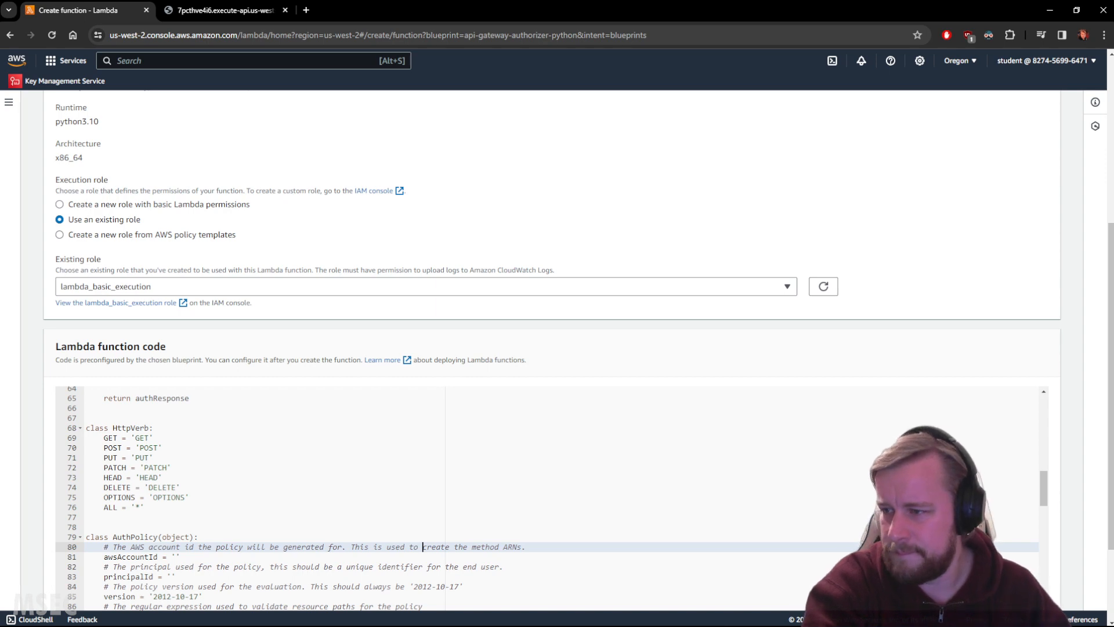
Review the authorizer code's policy methods and examine where lambda_handler creates the AuthPolicy object.
scroll(176, 476, "down", 12)
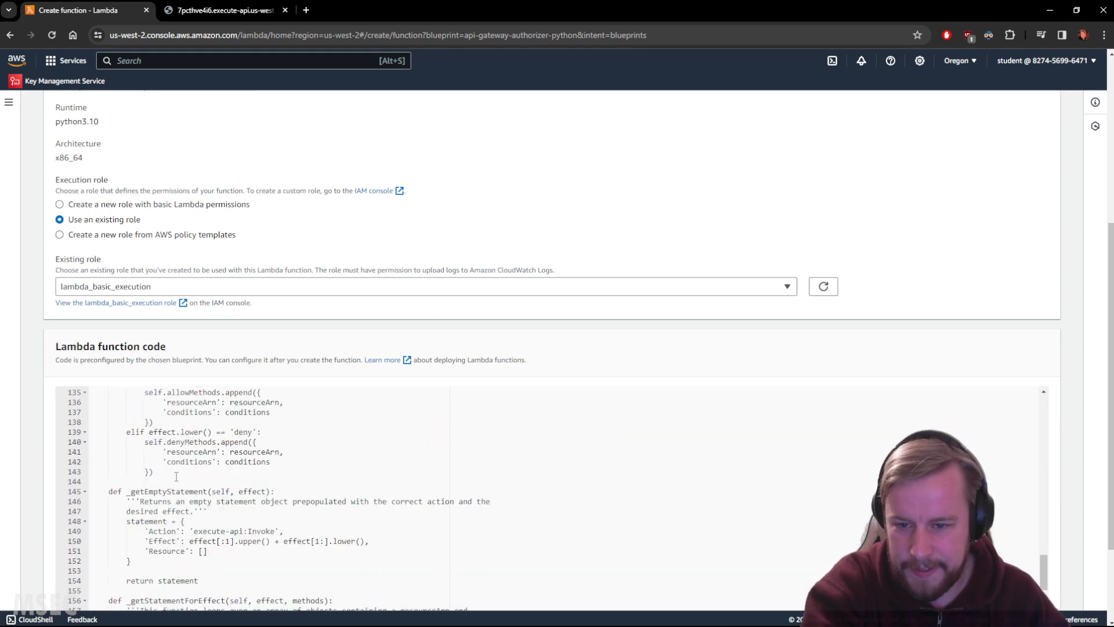
scroll(176, 476, "down", 14)
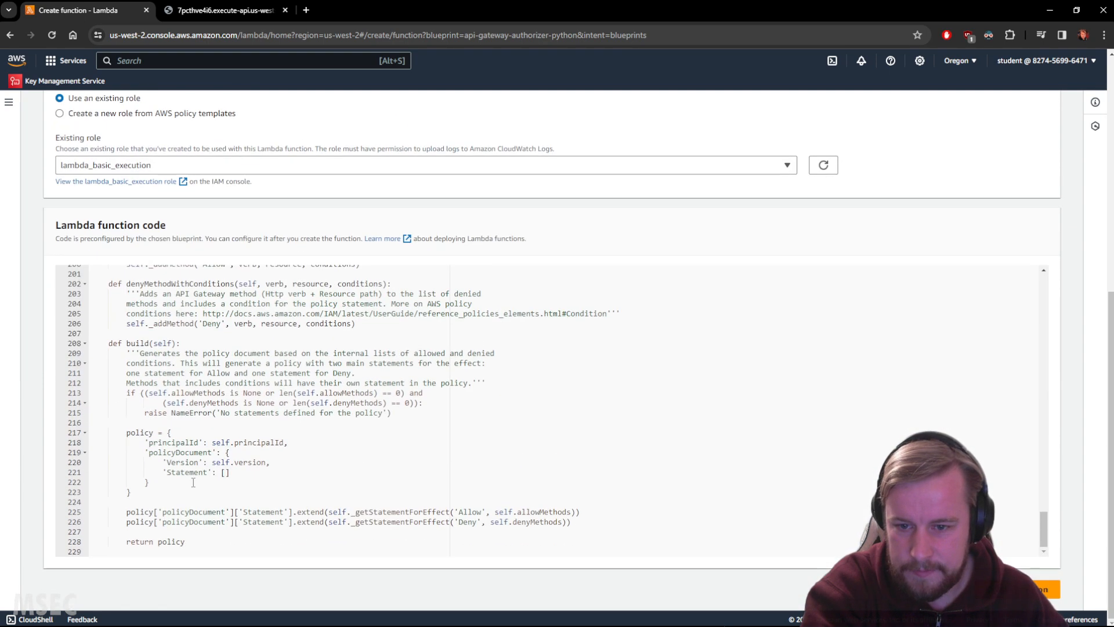
scroll(193, 482, "up", 5)
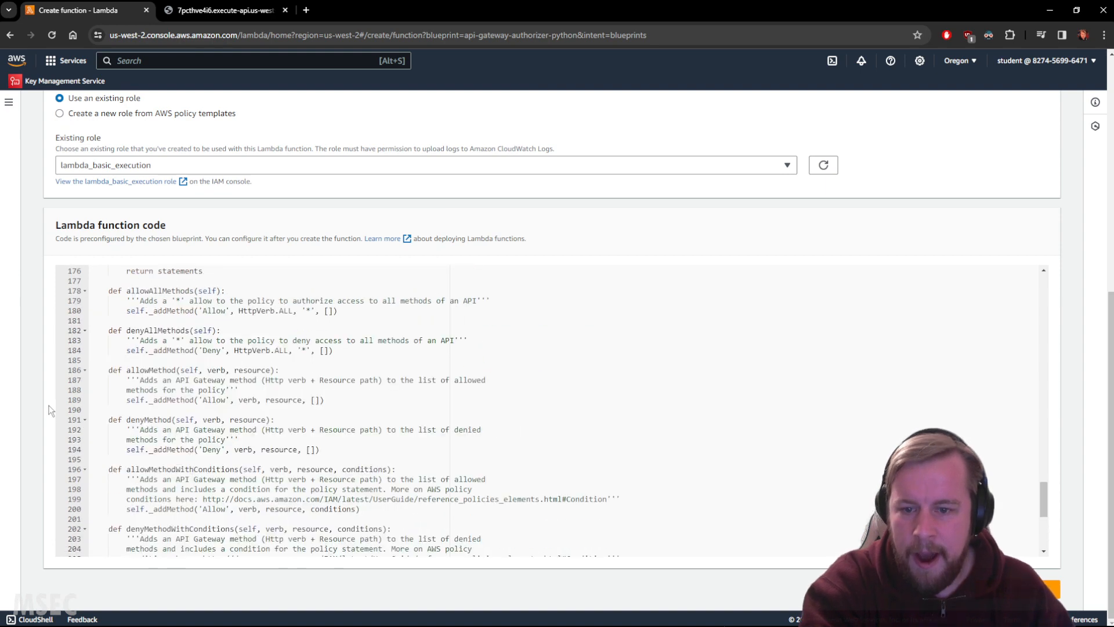
scroll(292, 423, "up", 4)
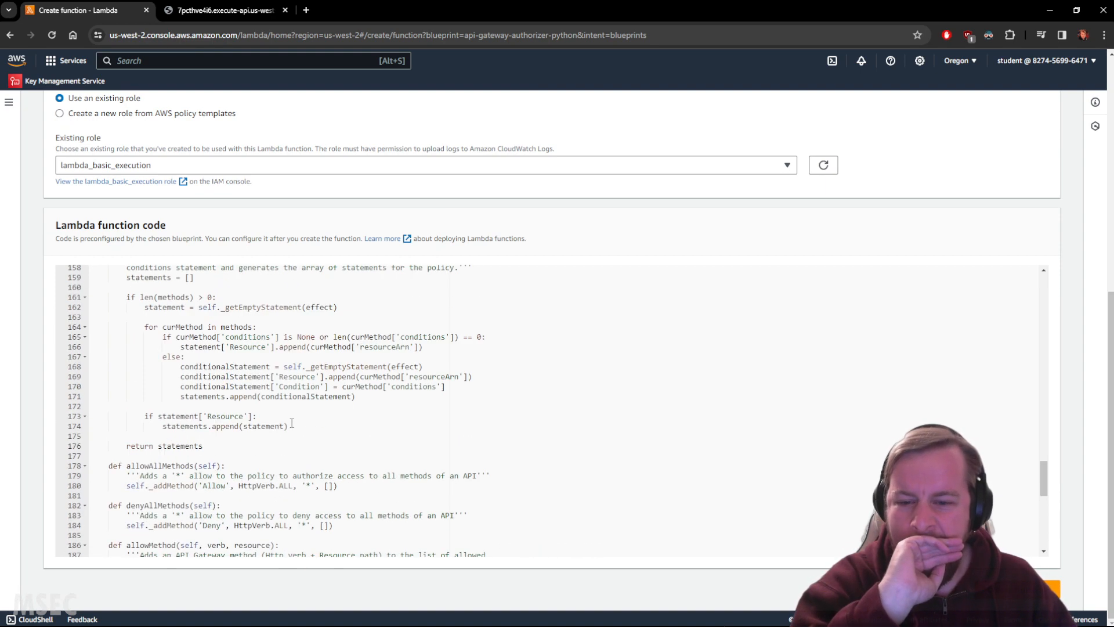
scroll(292, 423, "up", 12)
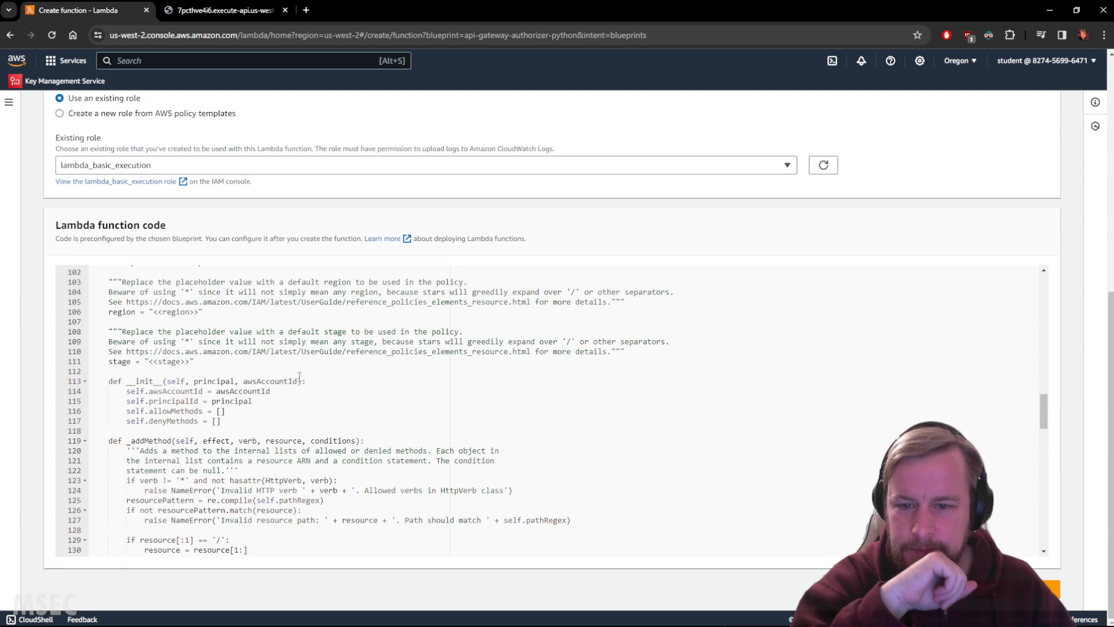
scroll(299, 377, "up", 11)
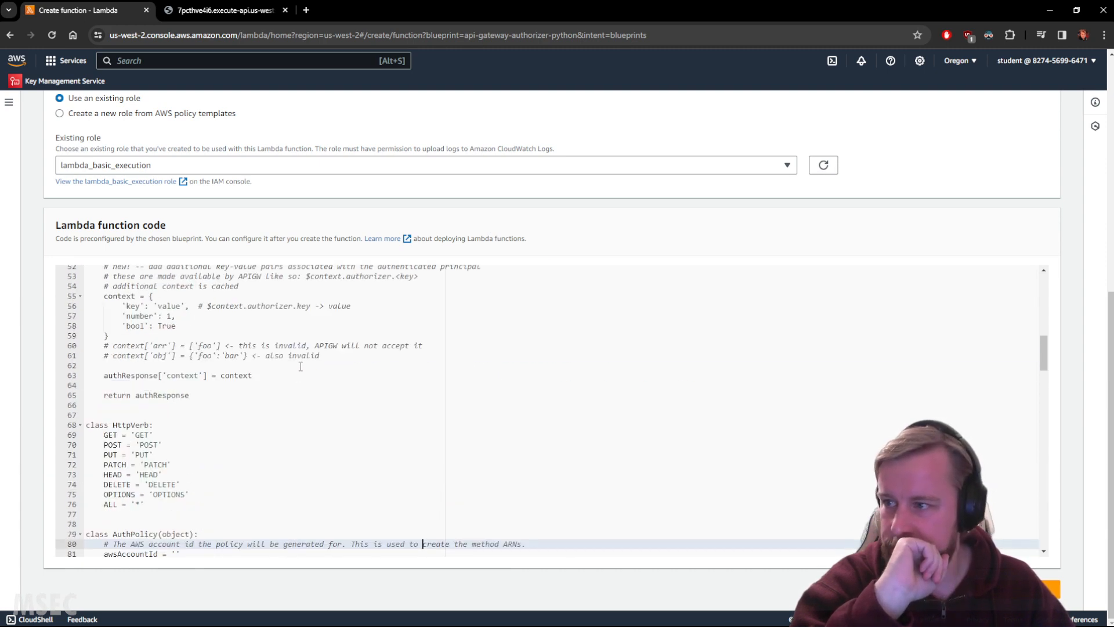
scroll(300, 367, "up", 15)
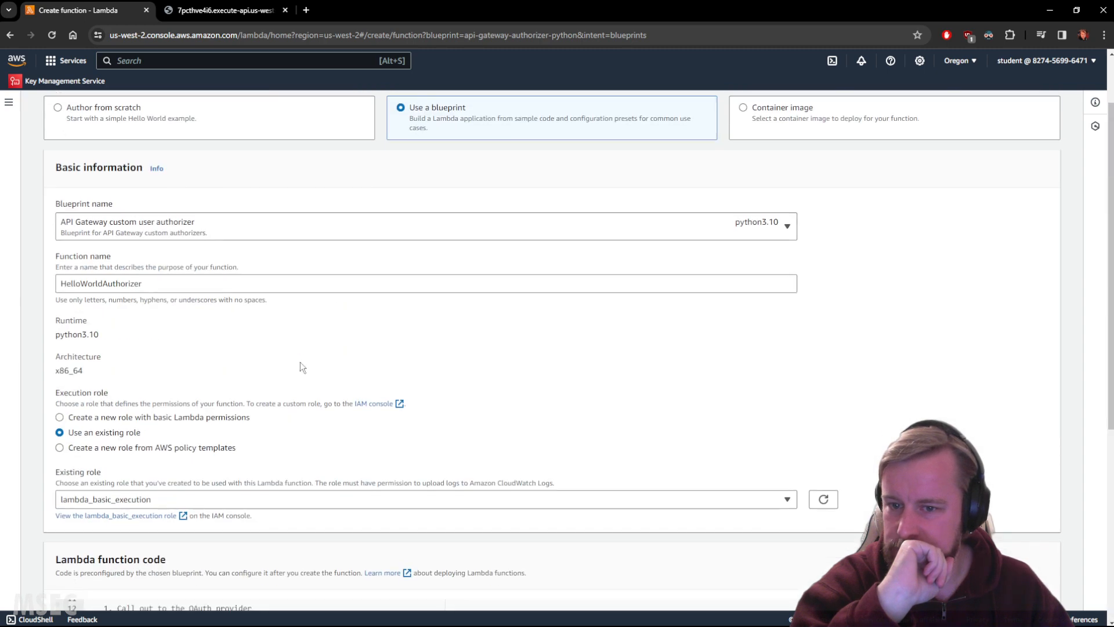
scroll(301, 366, "down", 5)
scroll(282, 451, "up", 3)
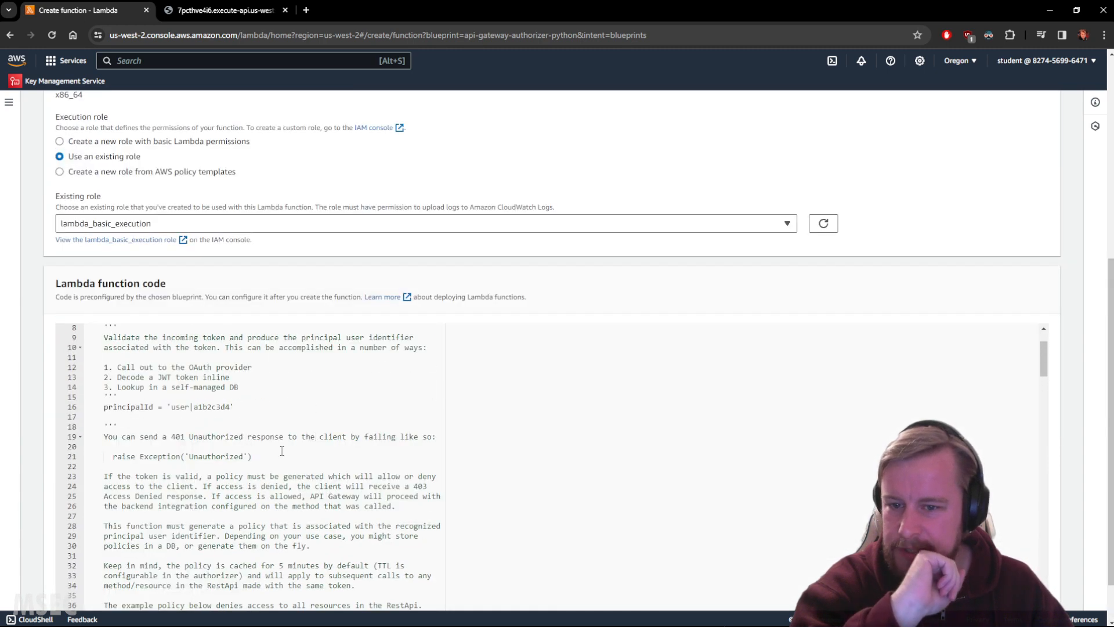
scroll(282, 451, "up", 2)
scroll(283, 458, "down", 3)
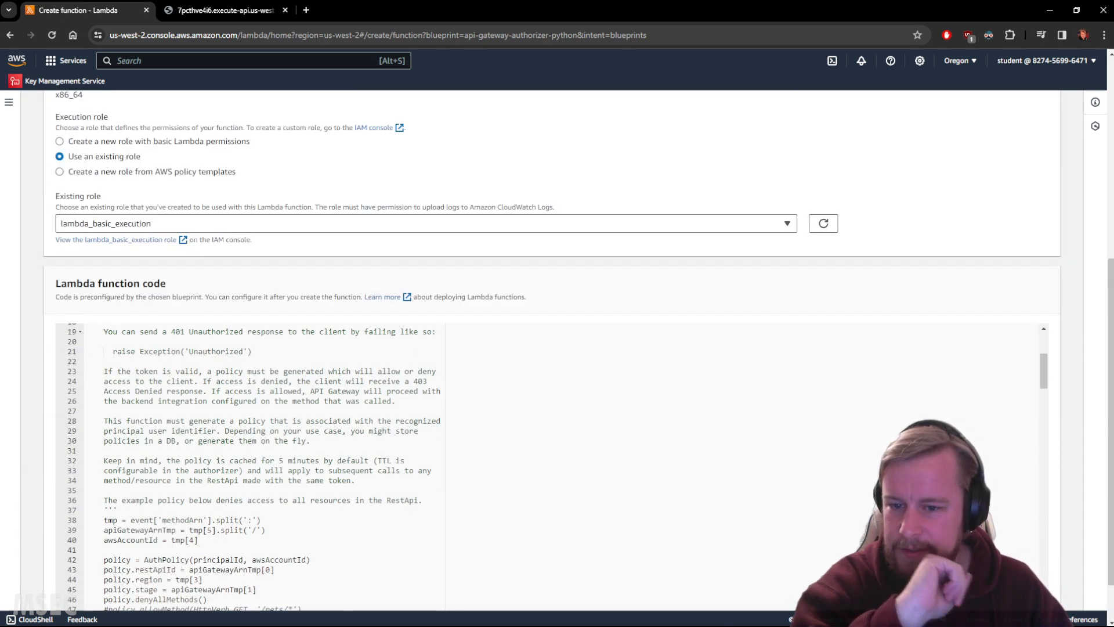
scroll(284, 464, "down", 3)
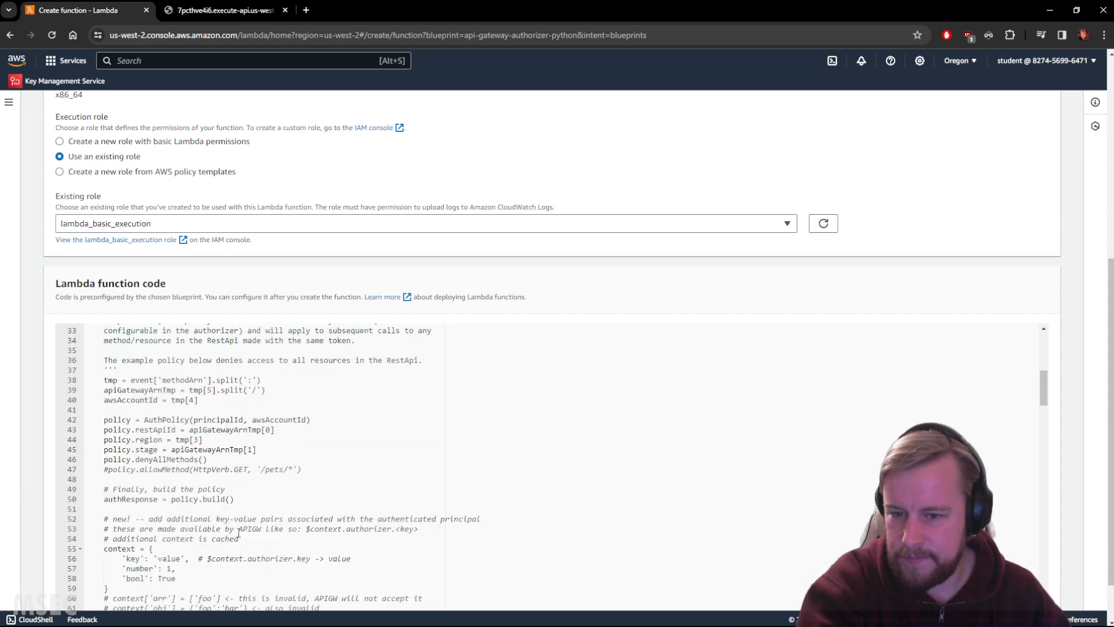
left_click_drag(104, 420, 243, 421)
left_click(143, 423)
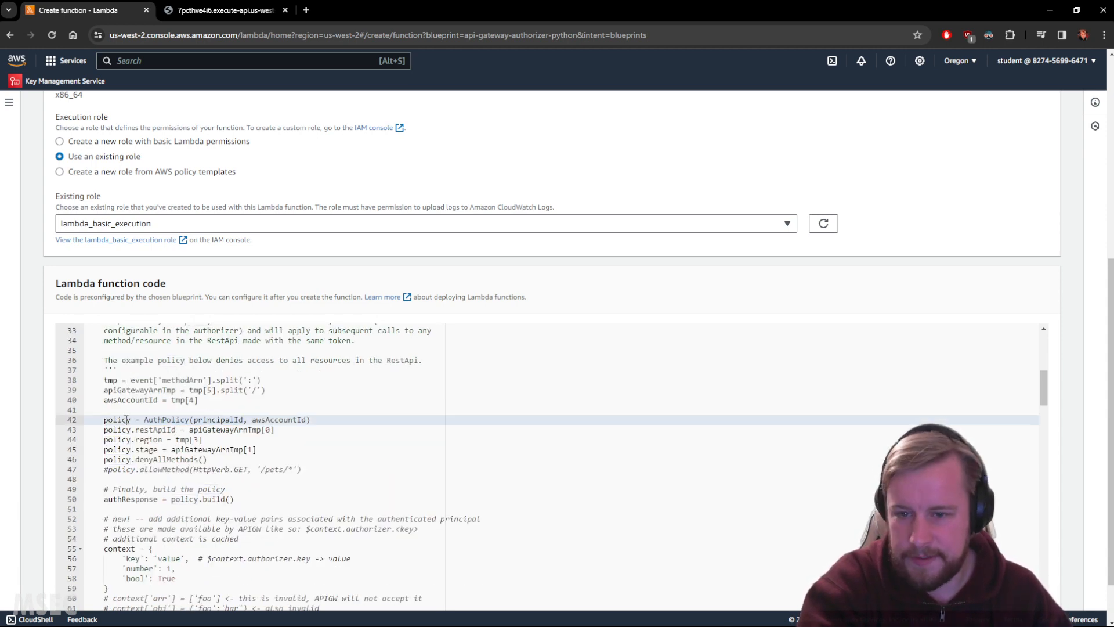
Examine the lambda_handler lines that parse methodArn, create the AuthPolicy object and set its REST API ID, region, stage and method permissions.
left_click_drag(103, 420, 338, 468)
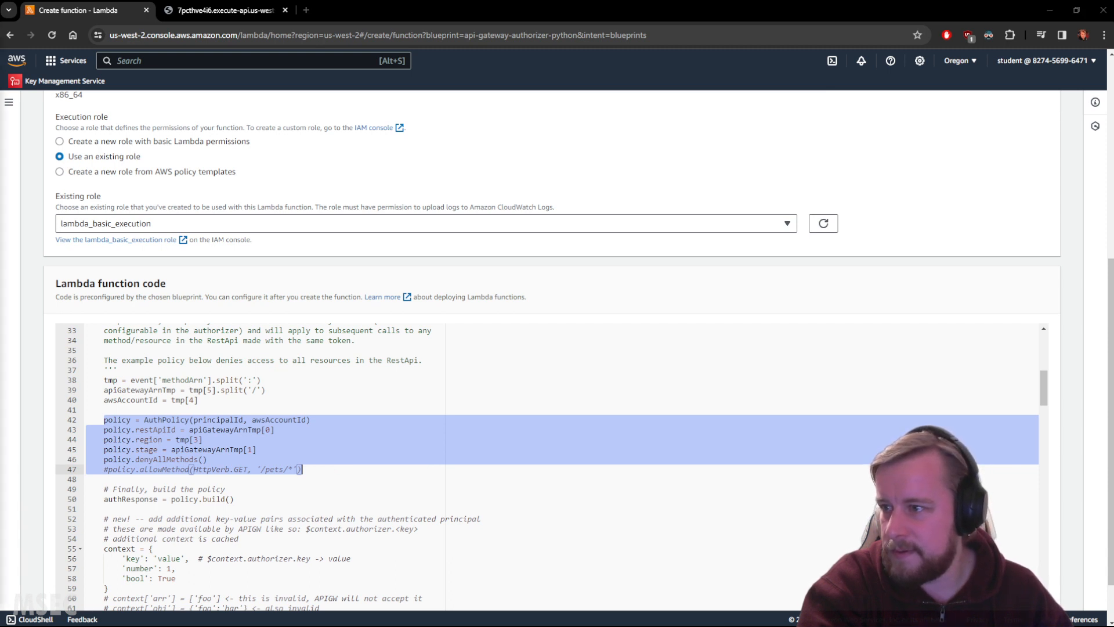
left_click(278, 430)
left_click(248, 390)
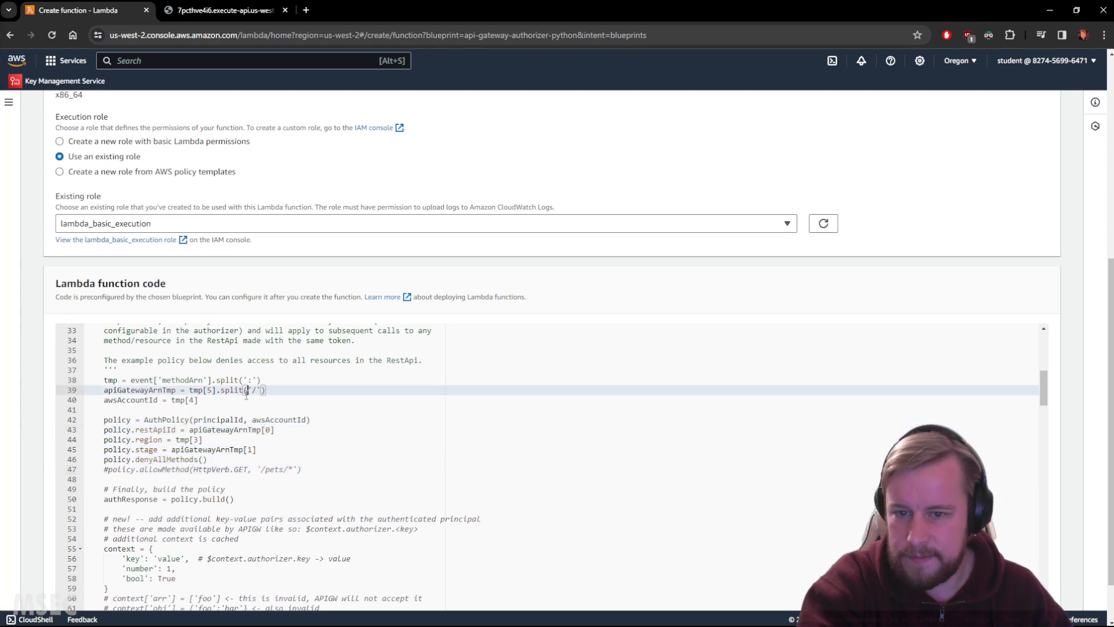
left_click(236, 400)
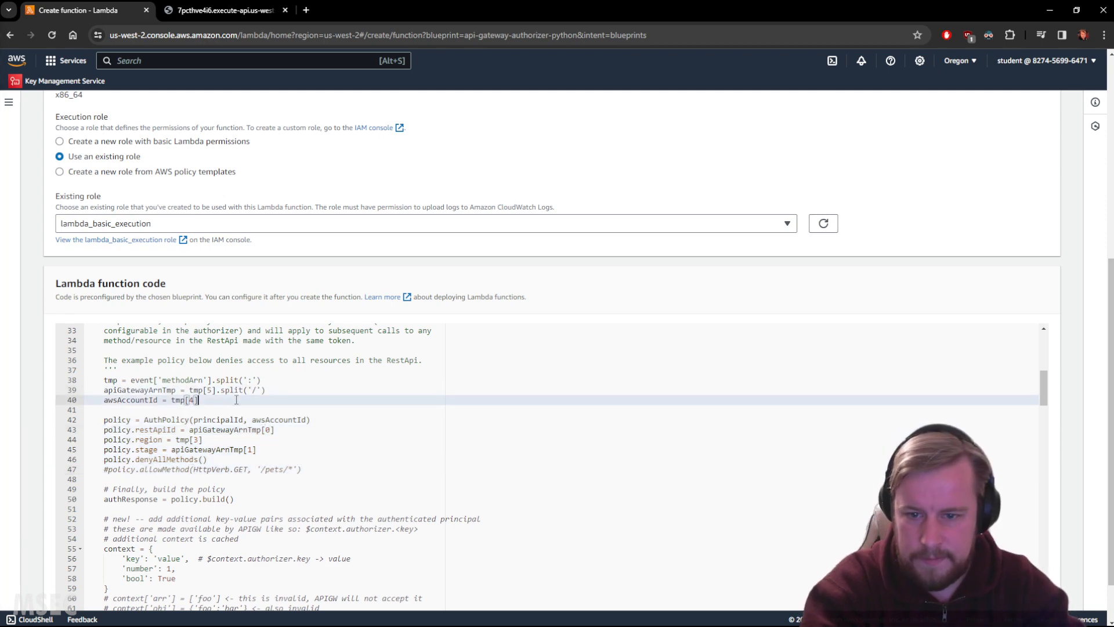
scroll(255, 445, "down", 3)
scroll(71, 308, "up", 2)
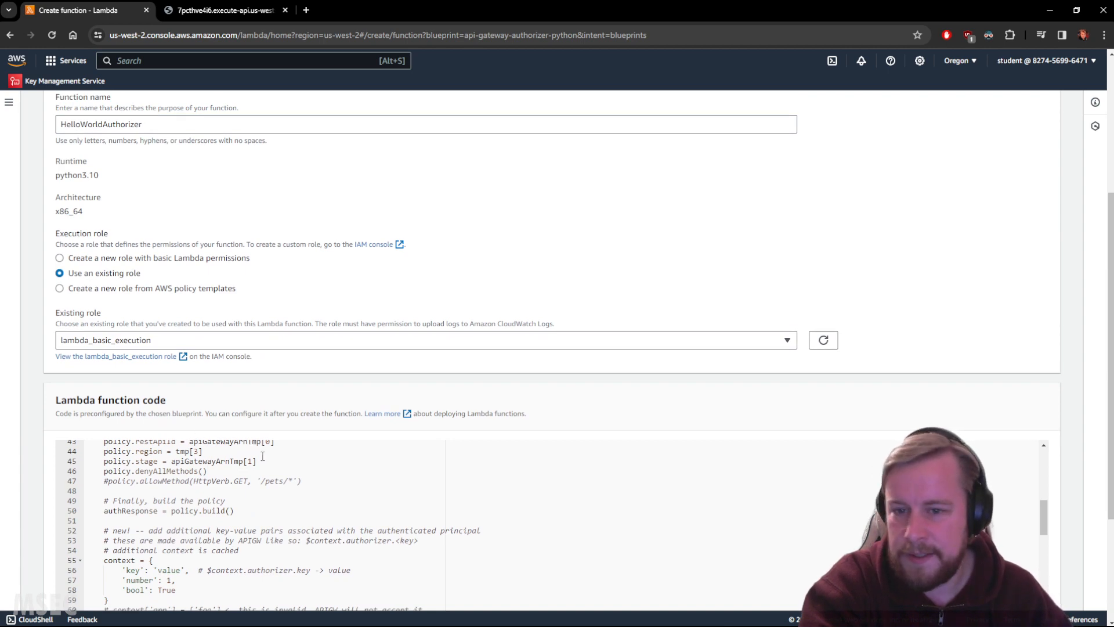
scroll(262, 457, "up", 2)
left_click(203, 511)
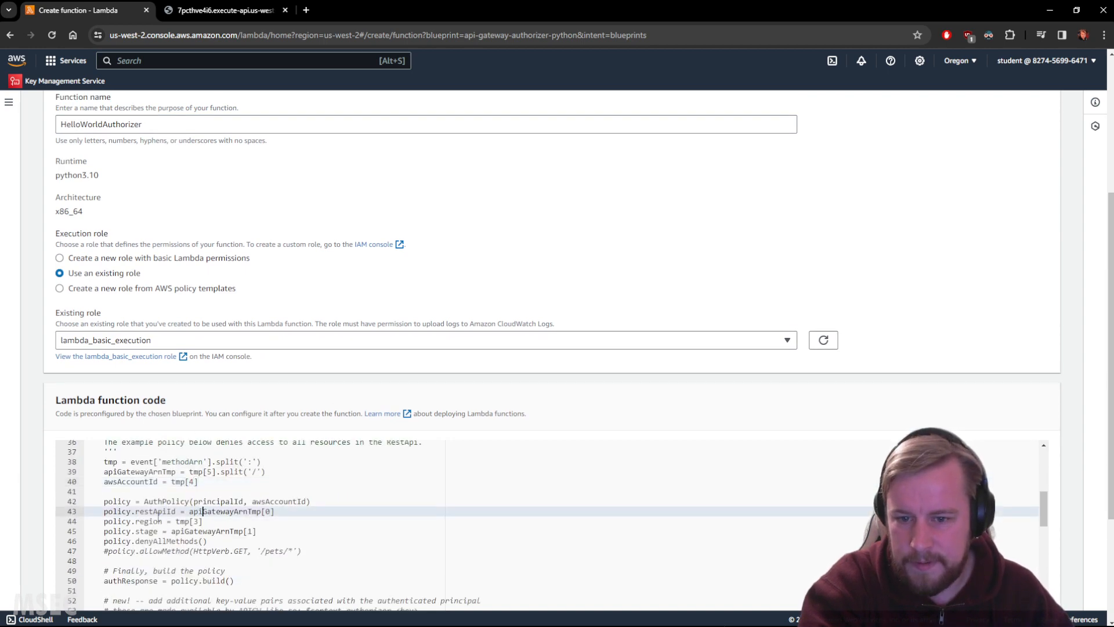
scroll(232, 523, "up", 3)
scroll(232, 523, "down", 3)
scroll(231, 523, "up", 1)
scroll(232, 523, "down", 2)
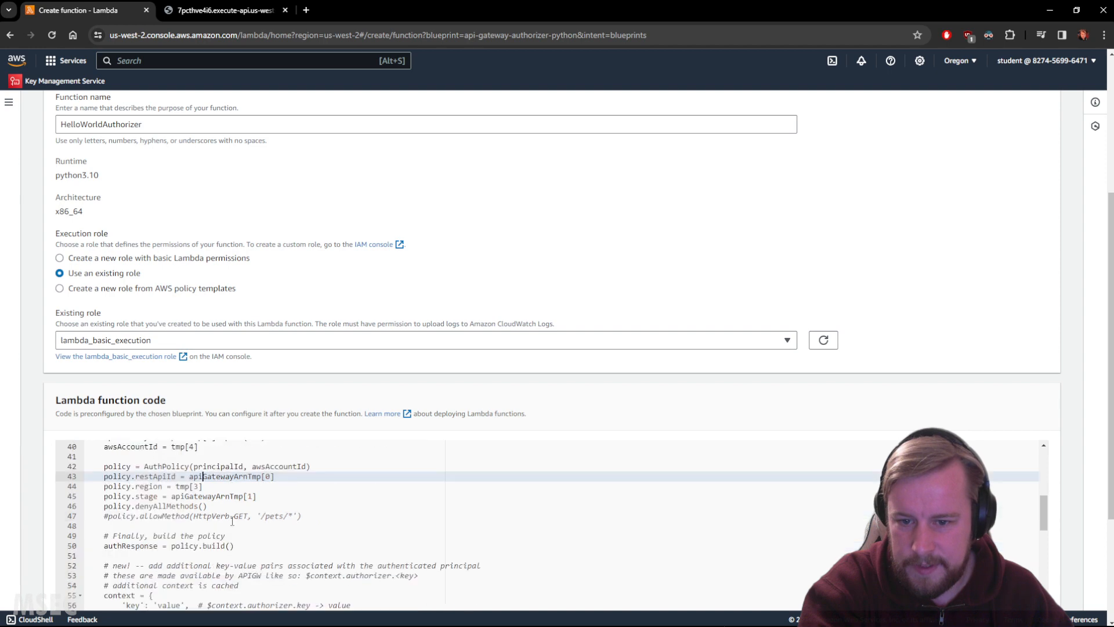
left_click_drag(105, 466, 318, 524)
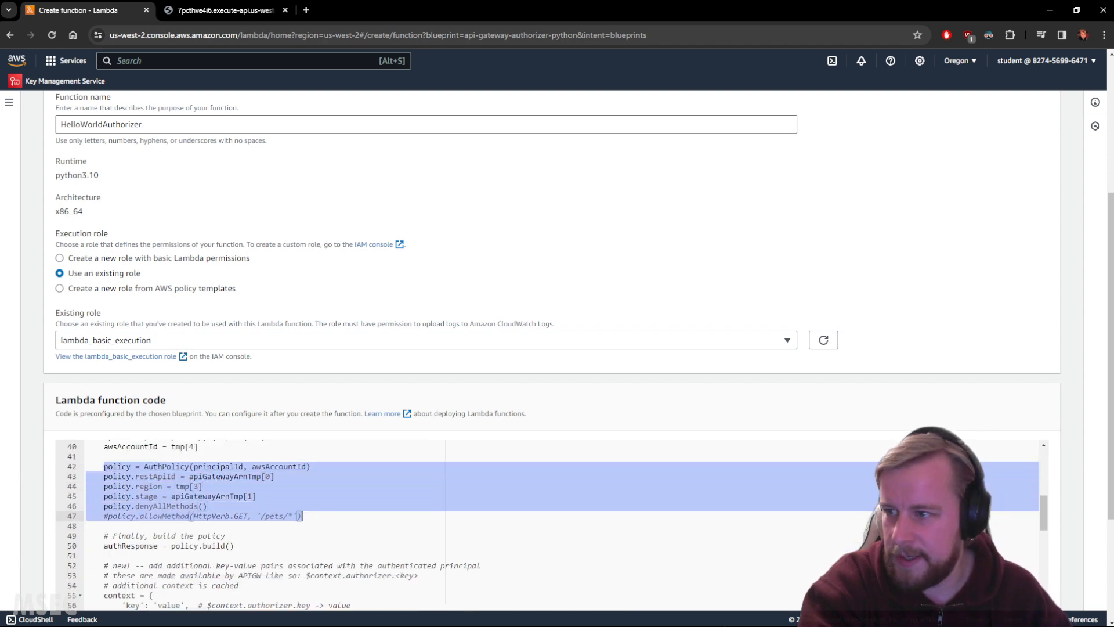
key("alt+Tab")
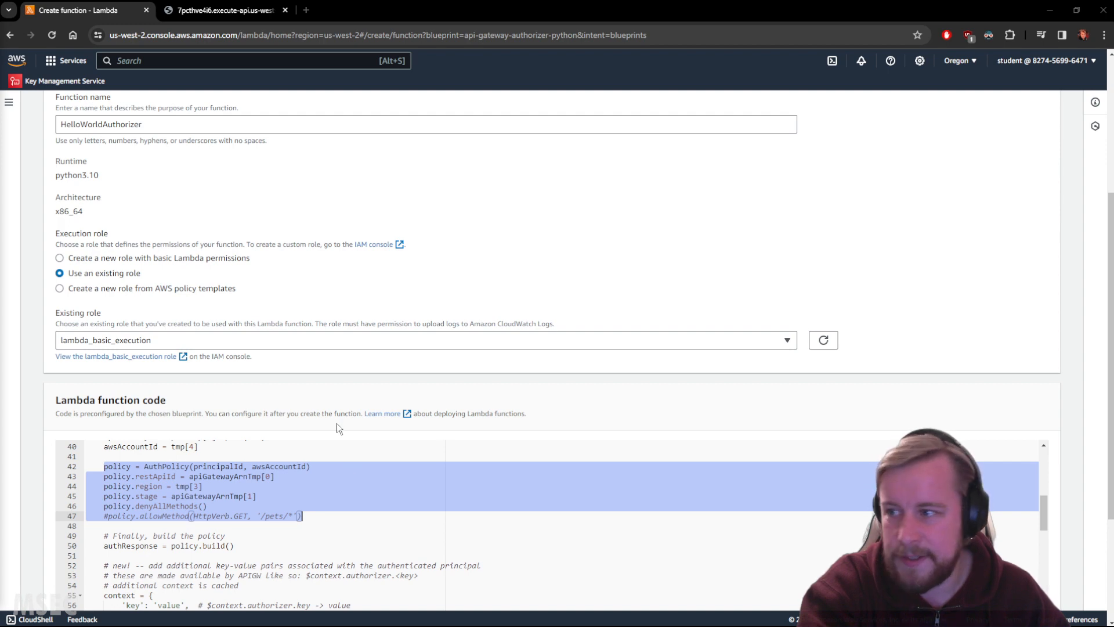
Check the blueprint settings and code once more, and create the HelloWorldAuthorizer function.
scroll(231, 503, "up", 4)
scroll(569, 339, "down", 3)
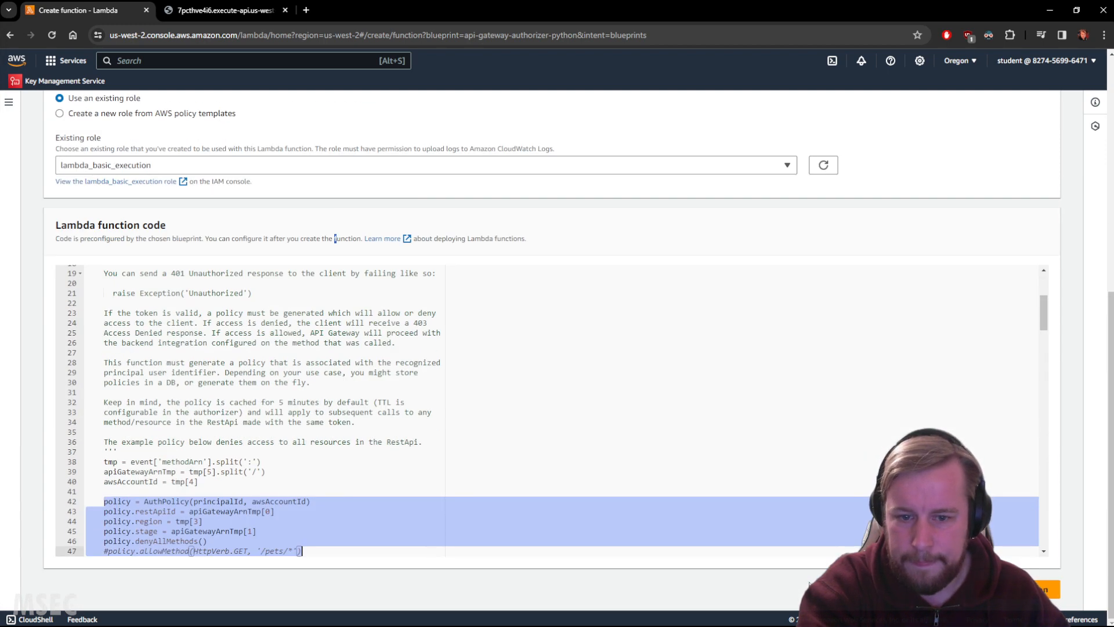
scroll(568, 338, "up", 3)
scroll(619, 424, "up", 6)
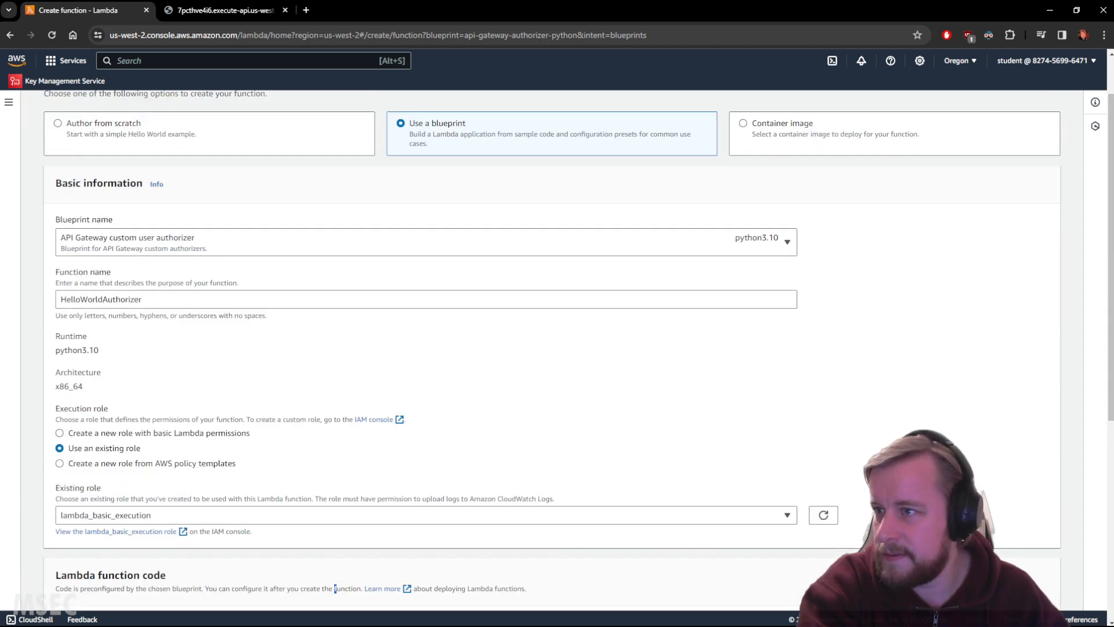
scroll(850, 408, "down", 5)
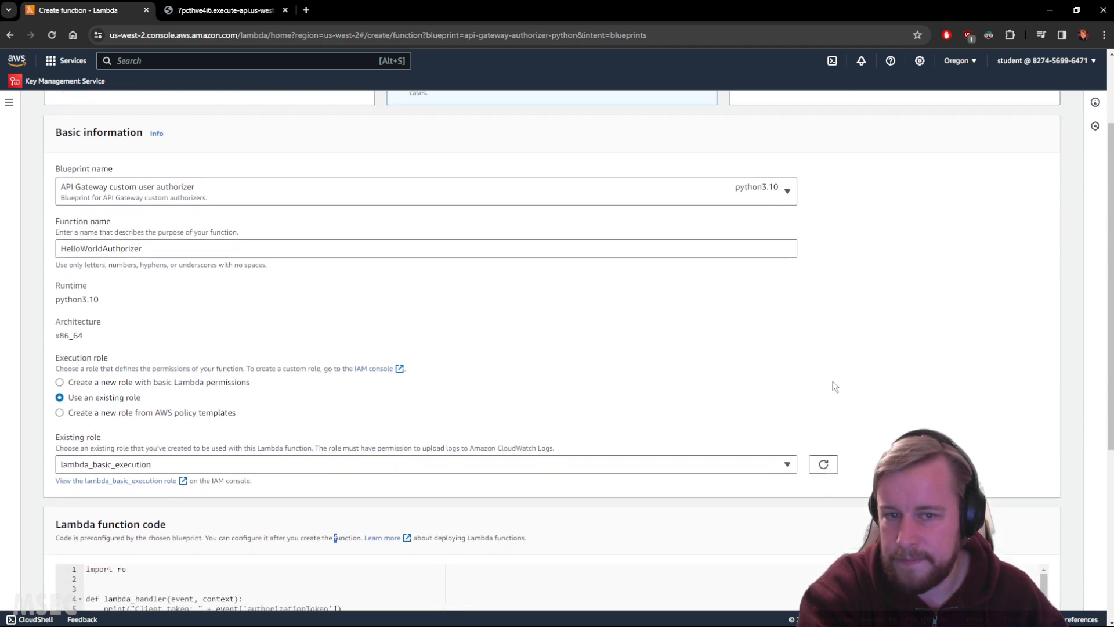
scroll(819, 407, "down", 3)
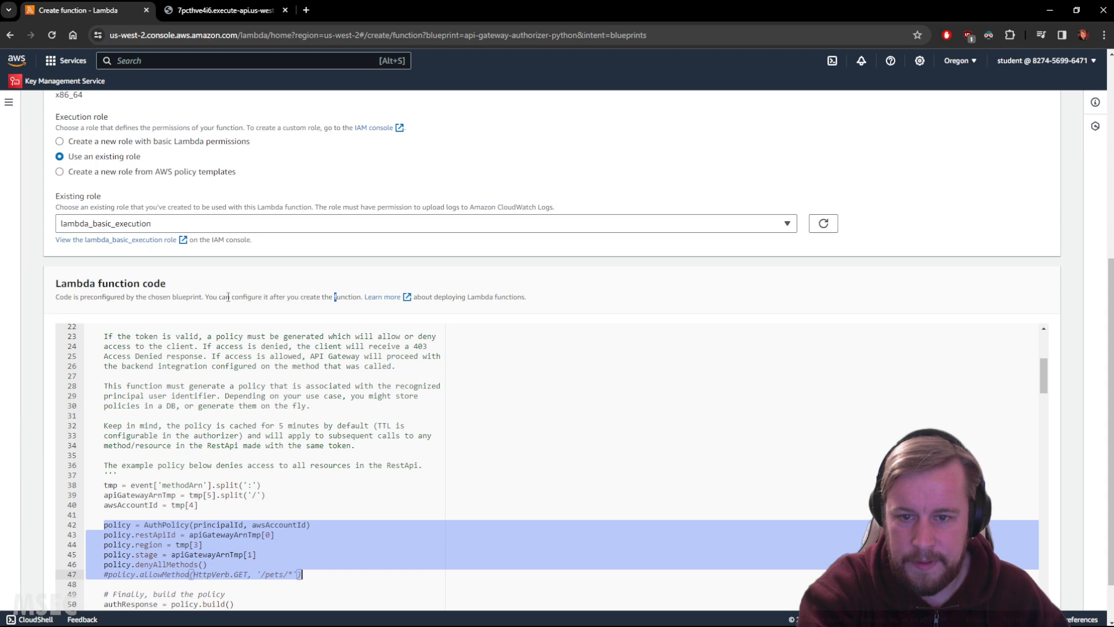
left_click_drag(219, 296, 336, 296)
left_click(336, 294)
scroll(336, 294, "down", 3)
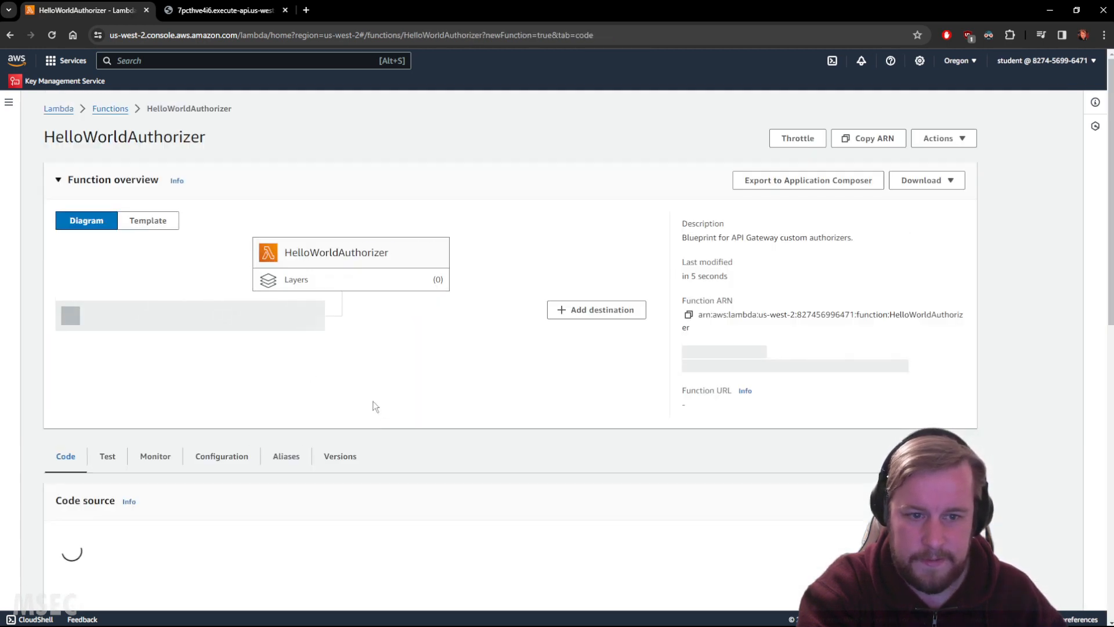
Show the new function's source code and examine the lambda_handler definition with its two print statements.
scroll(291, 409, "down", 2)
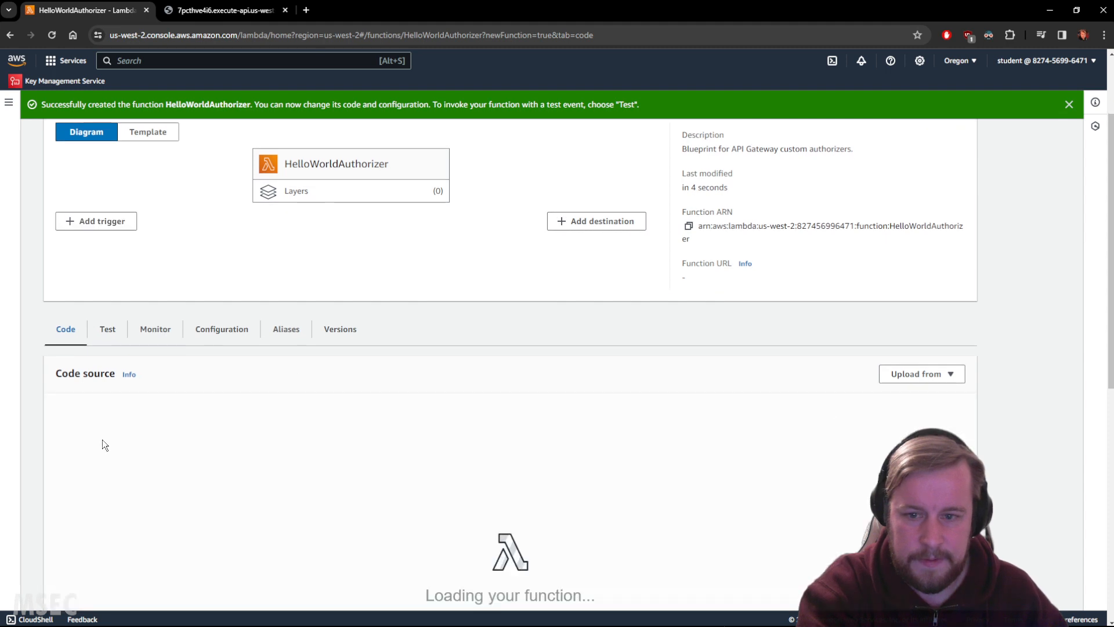
scroll(103, 440, "down", 3)
left_click(292, 325)
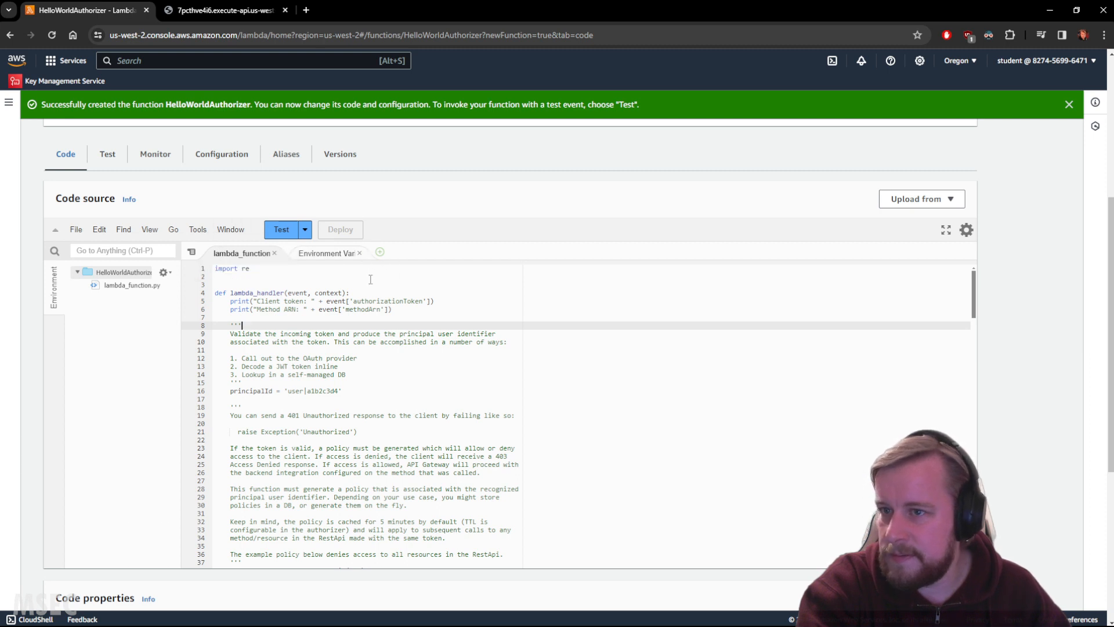
left_click(357, 318)
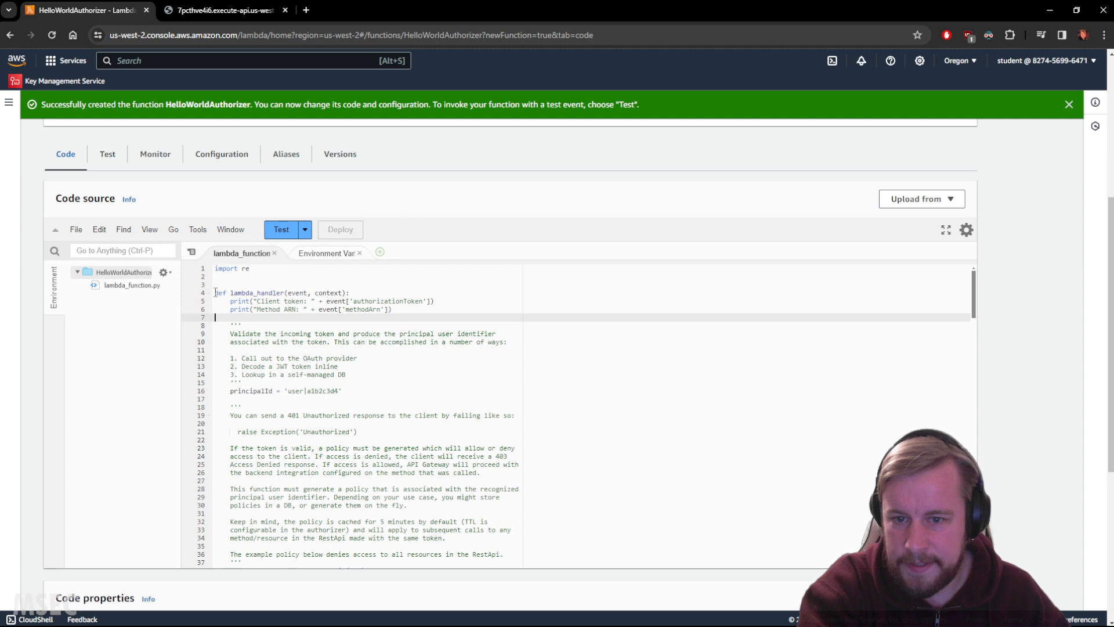
left_click_drag(205, 294, 419, 314)
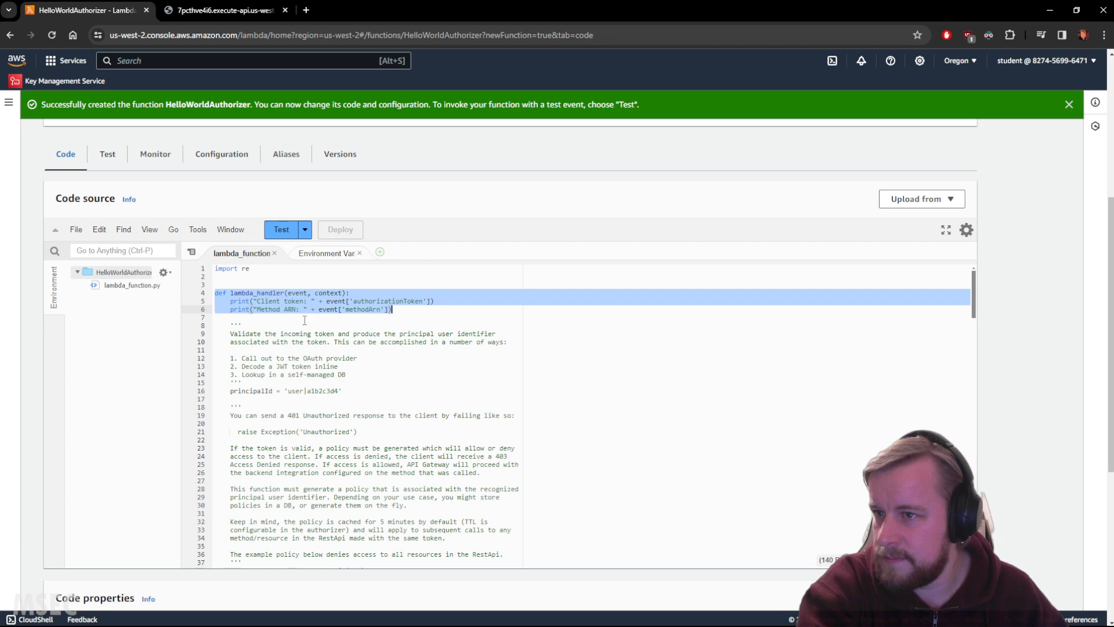
Read through the rest of lambda_handler, from the token validation comments to the returned authResponse.
scroll(305, 321, "down", 5)
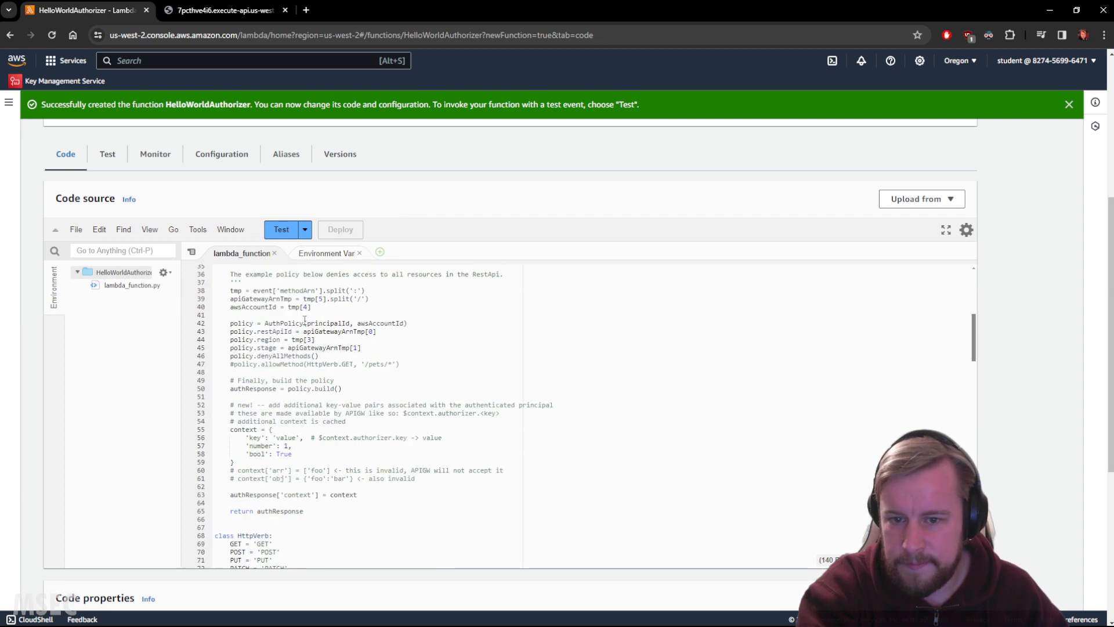
scroll(305, 325, "down", 1)
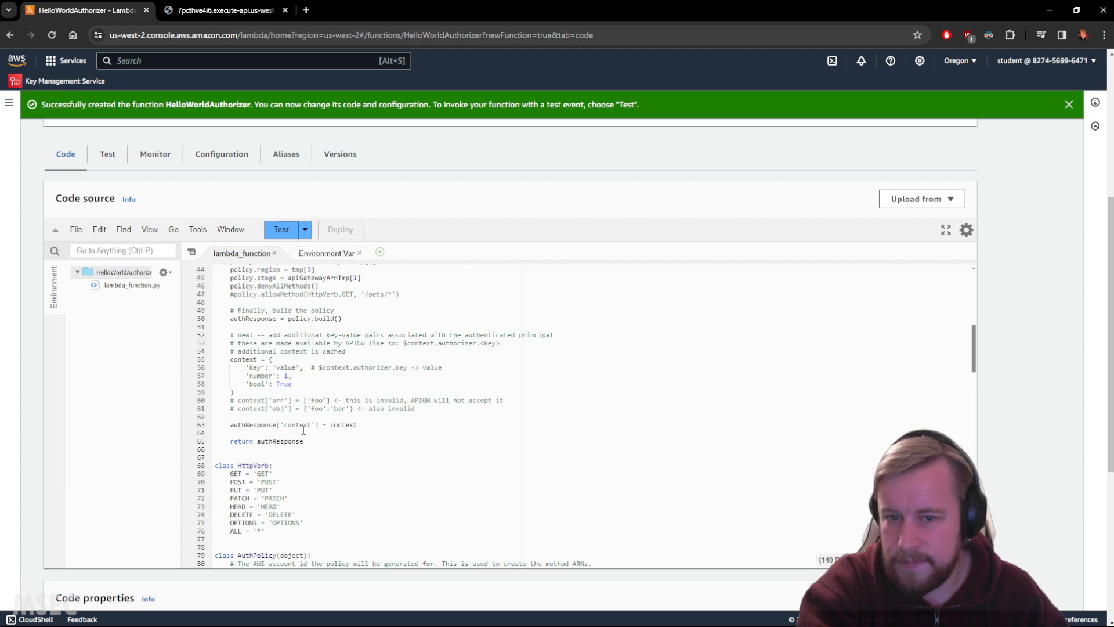
scroll(327, 457, "up", 1)
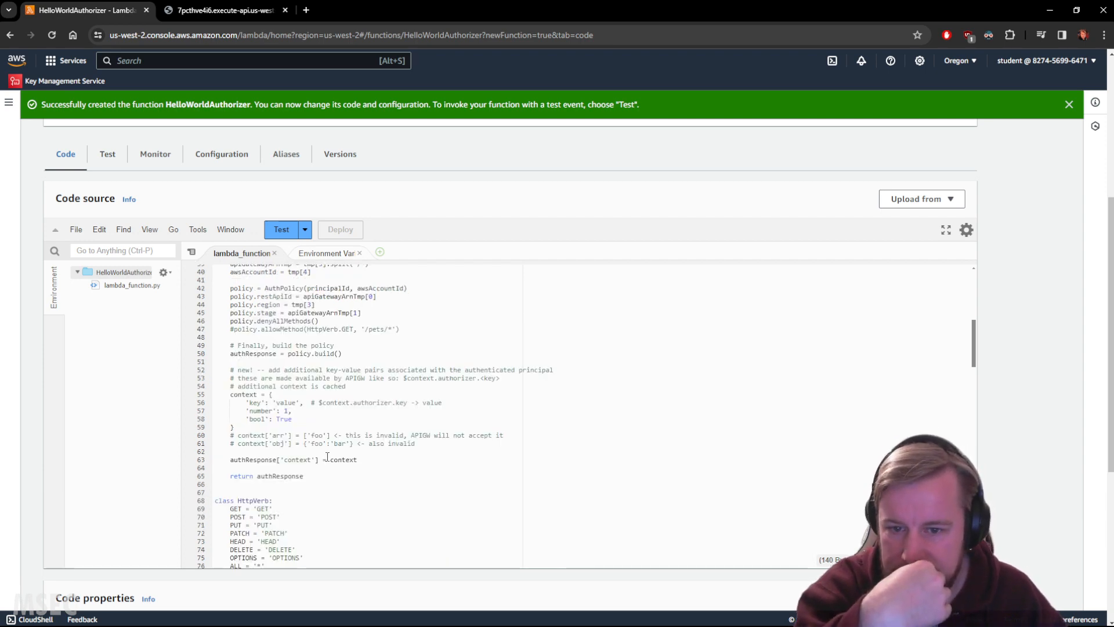
scroll(327, 457, "up", 4)
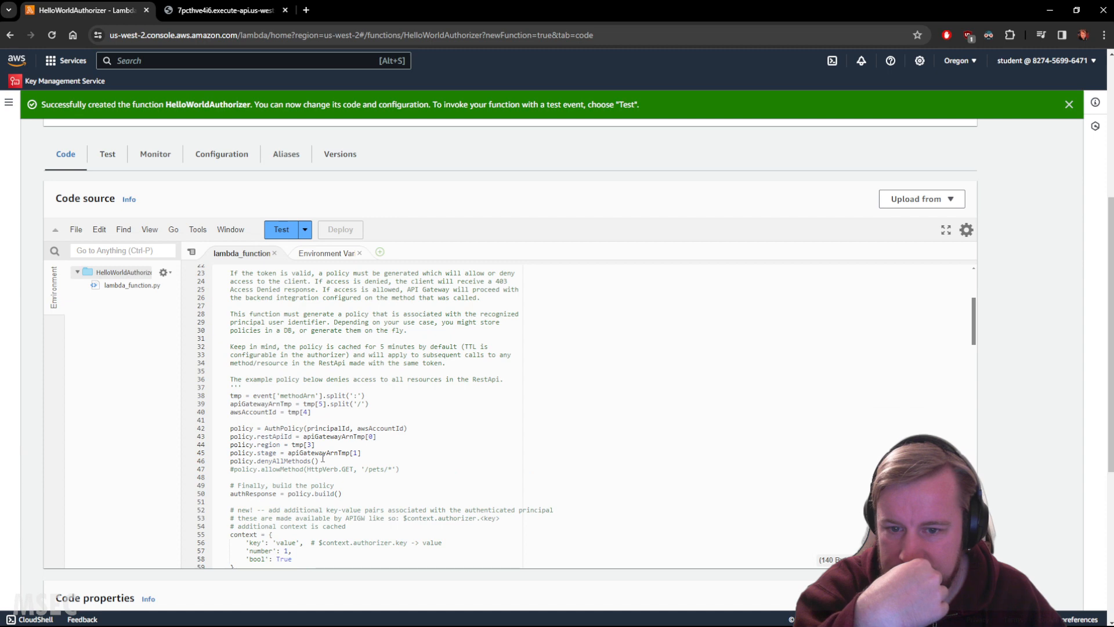
scroll(323, 458, "up", 7)
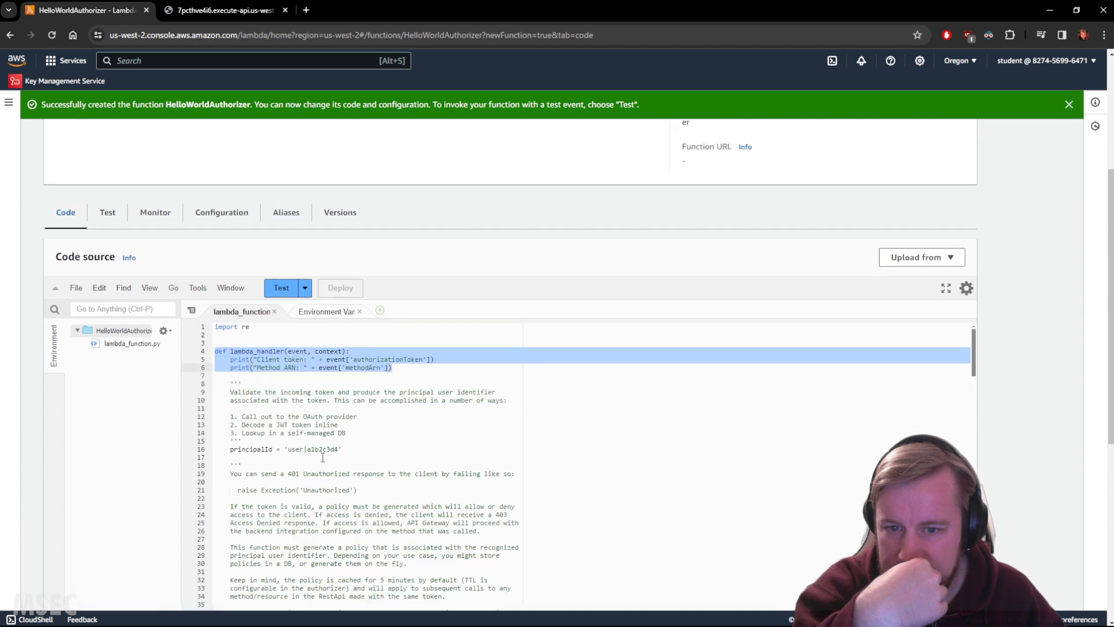
scroll(322, 457, "down", 9)
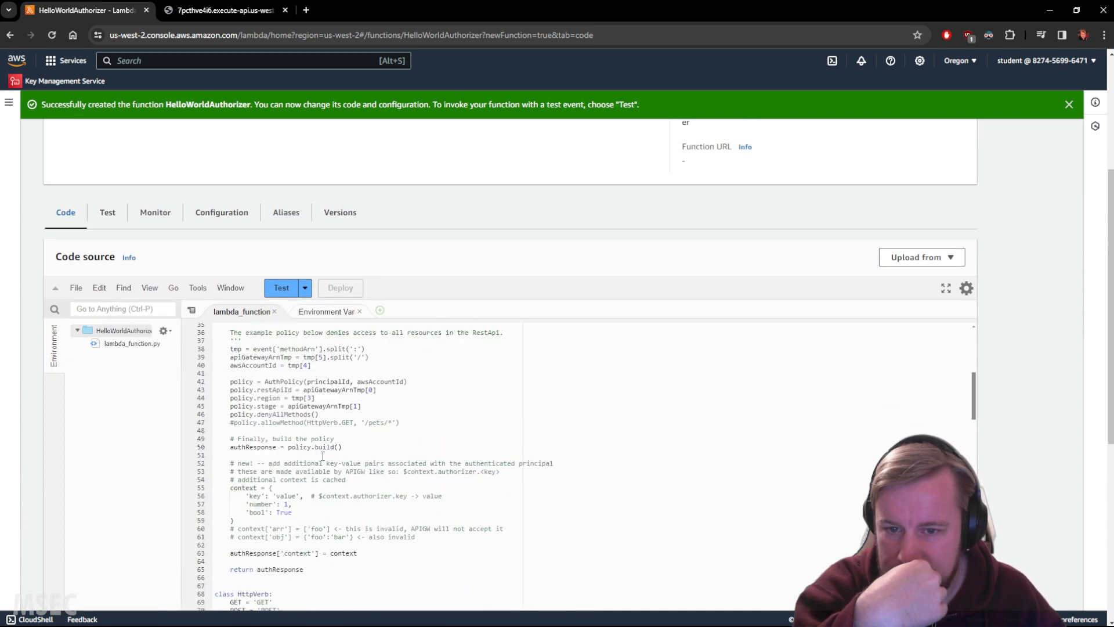
scroll(323, 456, "down", 2)
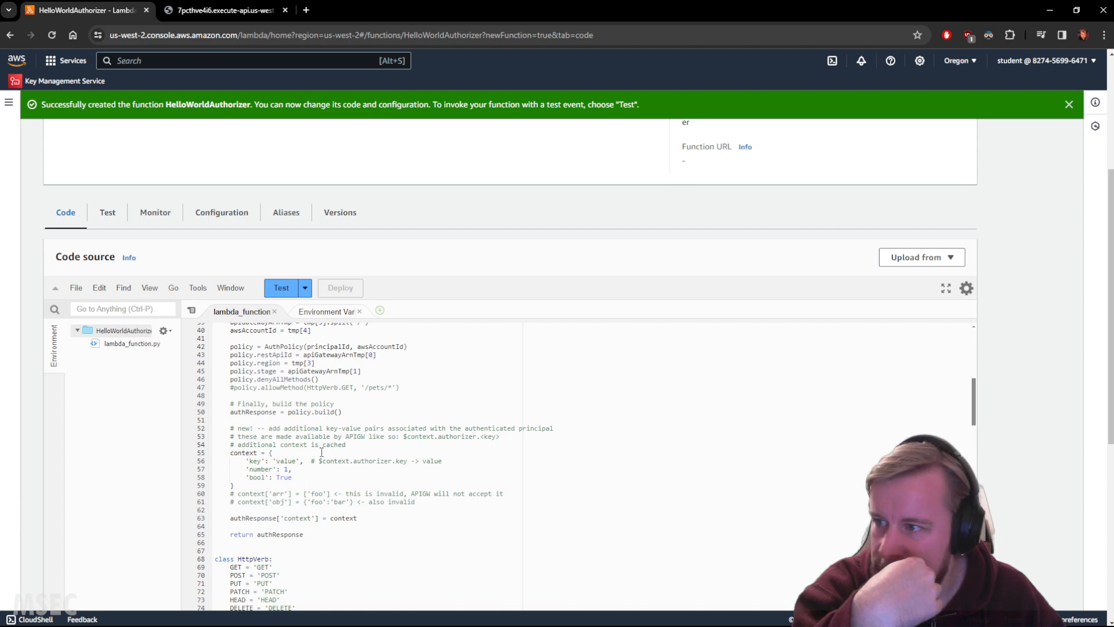
Replace the default lambda_handler body, through return authResponse, with the copied token-checking lambda_handler and create_policy functions.
scroll(323, 500, "down", 2)
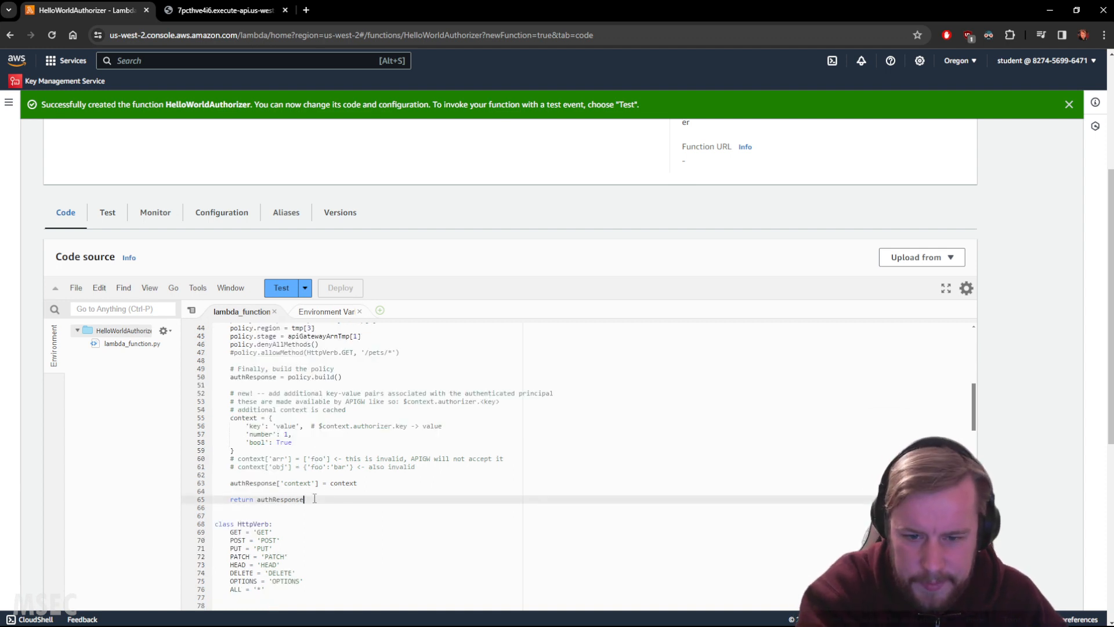
left_click_drag(323, 500, 117, 357)
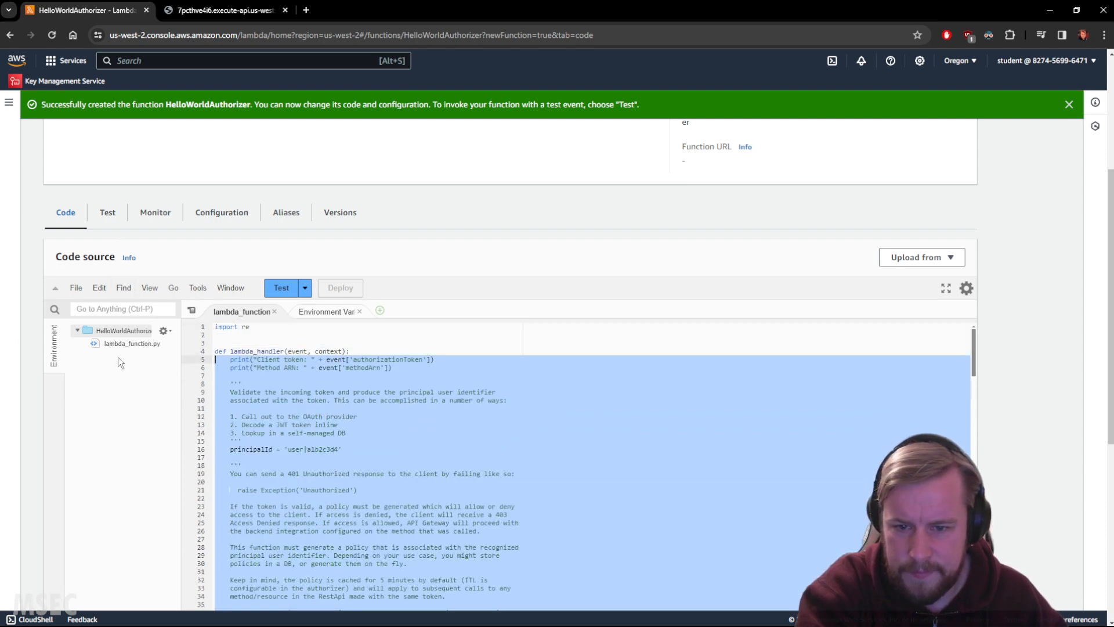
key("ctrl+v")
Remove the duplicate lambda_handler definition line and insert a blank line before the create_policy function.
left_click_drag(368, 343, 371, 351)
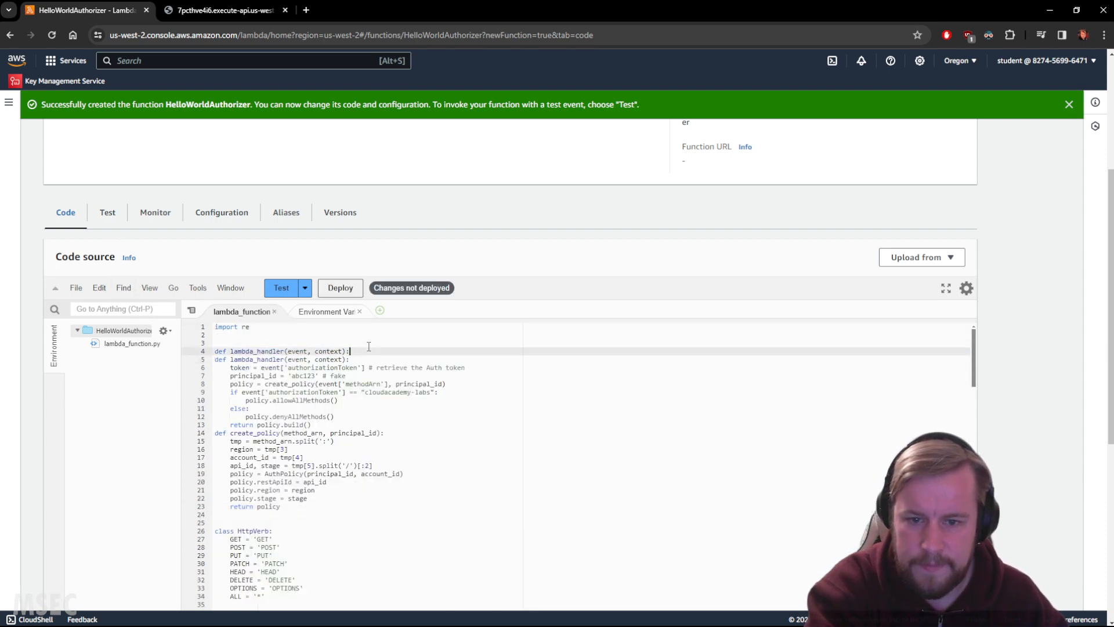
key("BackSpace")
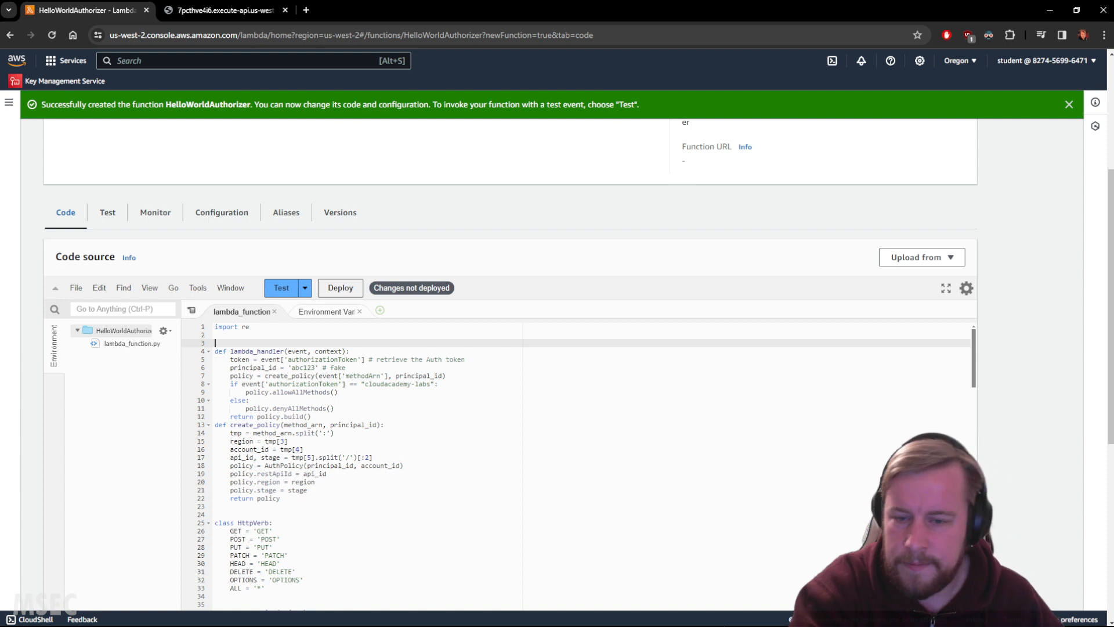
left_click(322, 416)
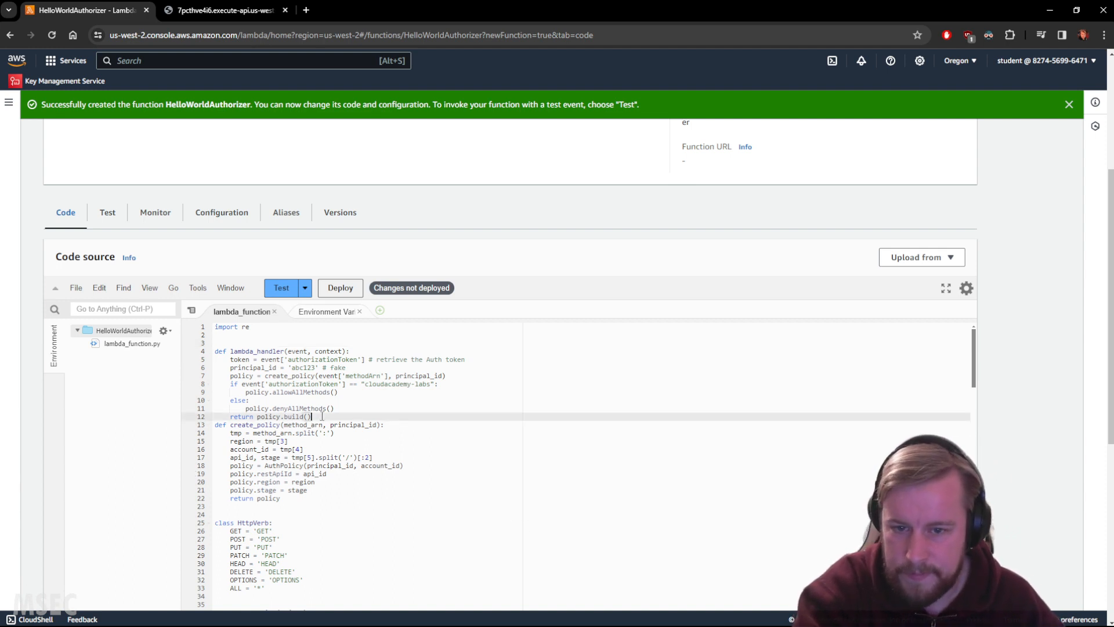
key("Return")
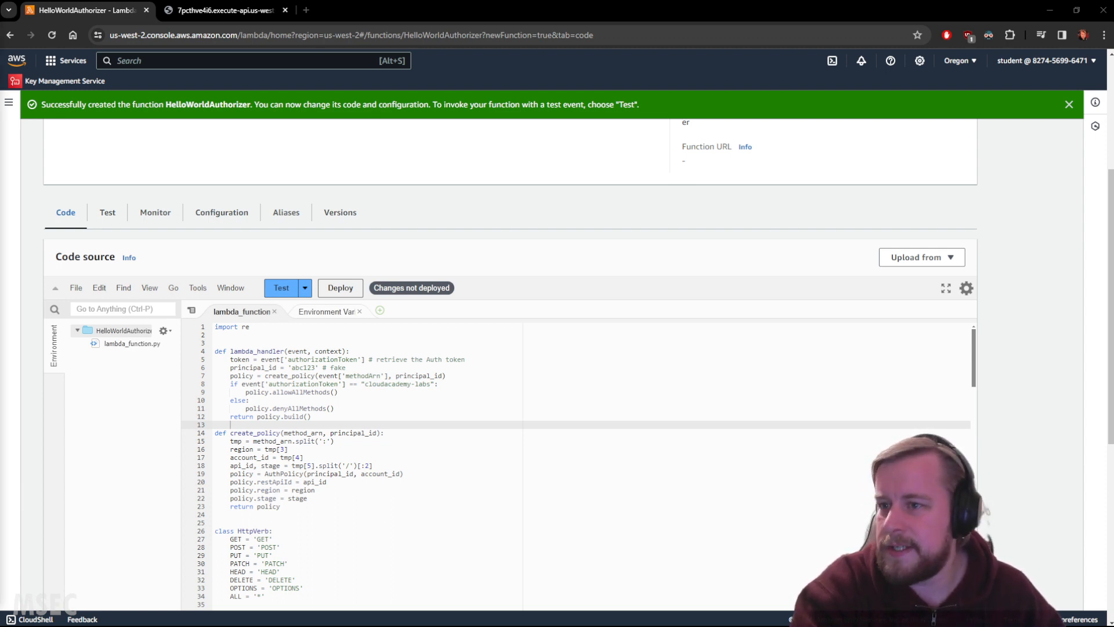
Deploy the updated HelloWorldAuthorizer code and review its lambda_handler and create_policy functions.
scroll(355, 452, "down", 3)
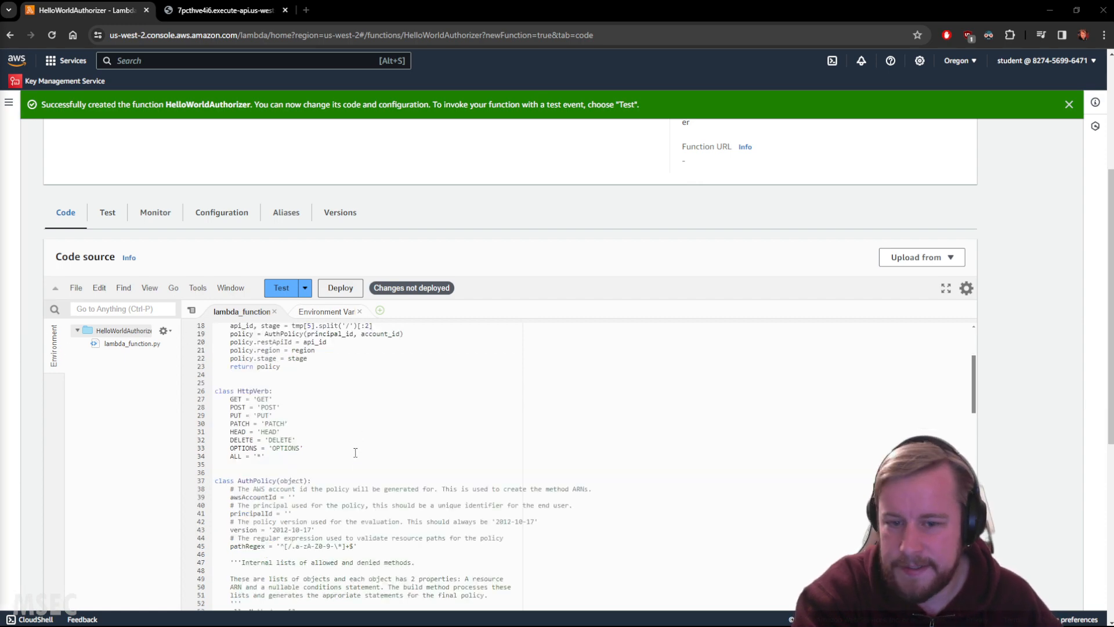
scroll(279, 494, "down", 3)
scroll(279, 494, "up", 4)
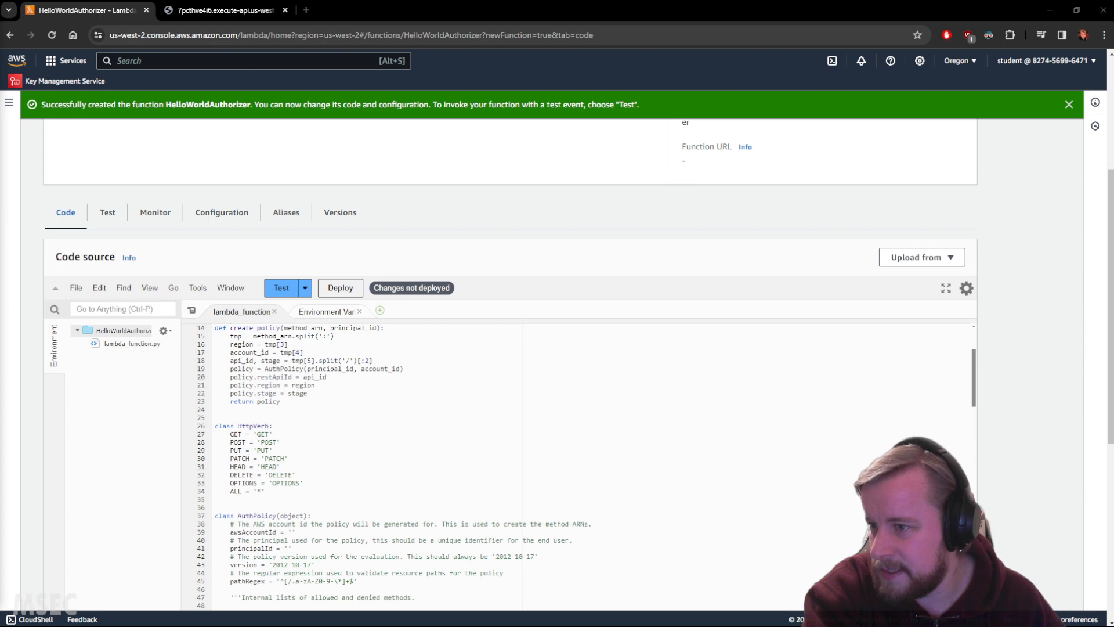
left_click(348, 288)
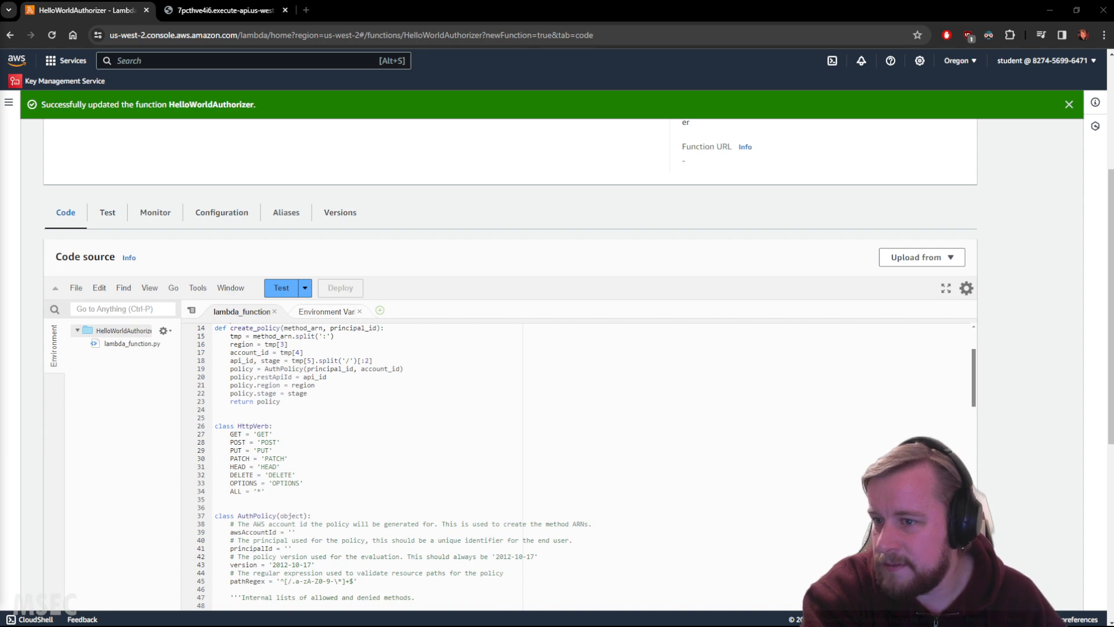
left_click(410, 401)
scroll(410, 401, "up", 5)
scroll(588, 371, "down", 6)
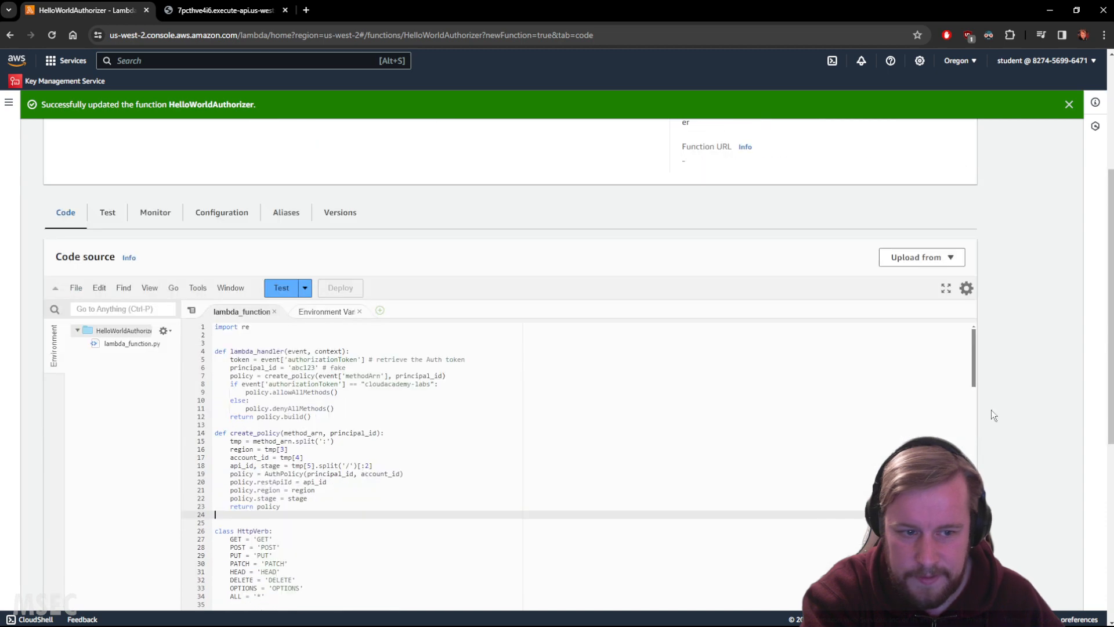
scroll(360, 453, "up", 3)
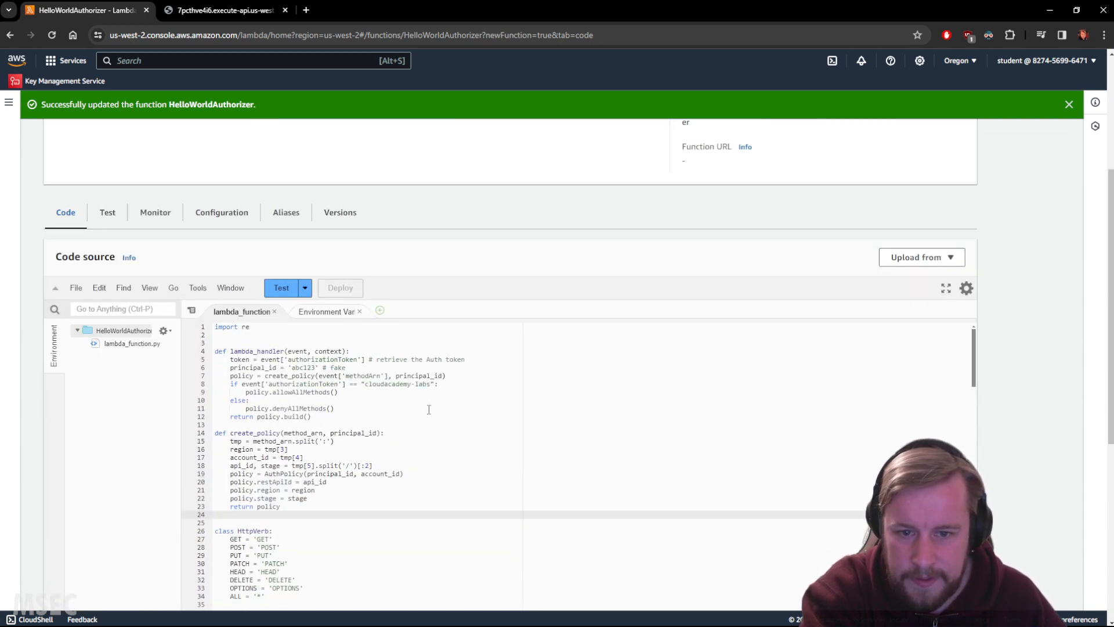
Examine the authorizationToken comparison in lambda_handler and its allowAllMethods and denyAllMethods branches.
double_click(276, 384)
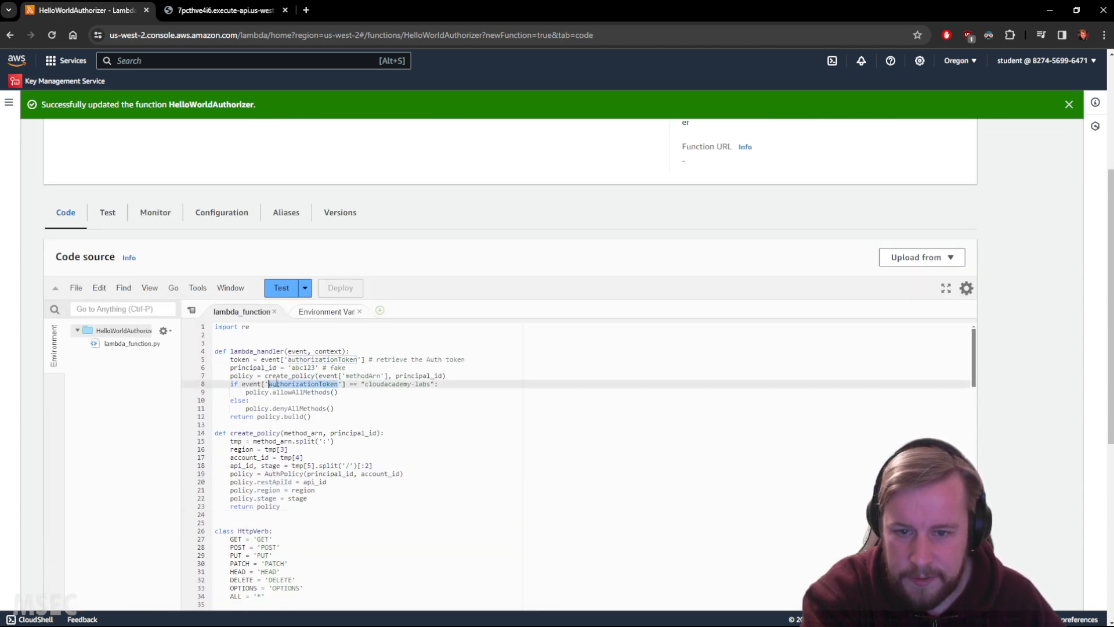
left_click(365, 383)
left_click_drag(350, 384, 435, 384)
double_click(288, 393)
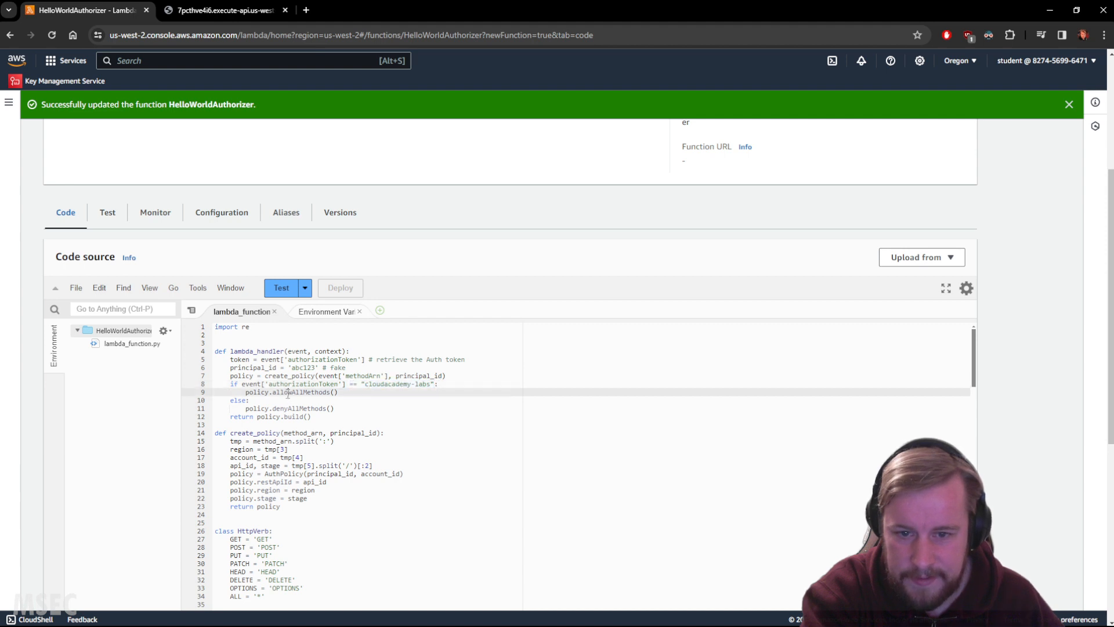
double_click(289, 408)
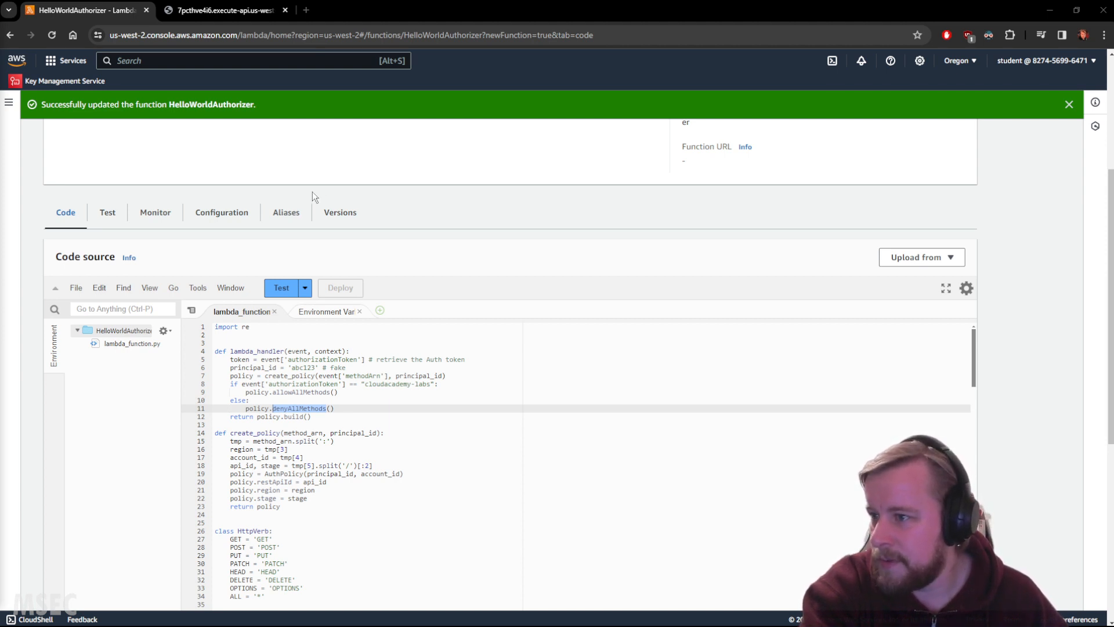
Switch to the API Gateway service and open the authorizers of HelloWorld-API.
left_click(75, 61)
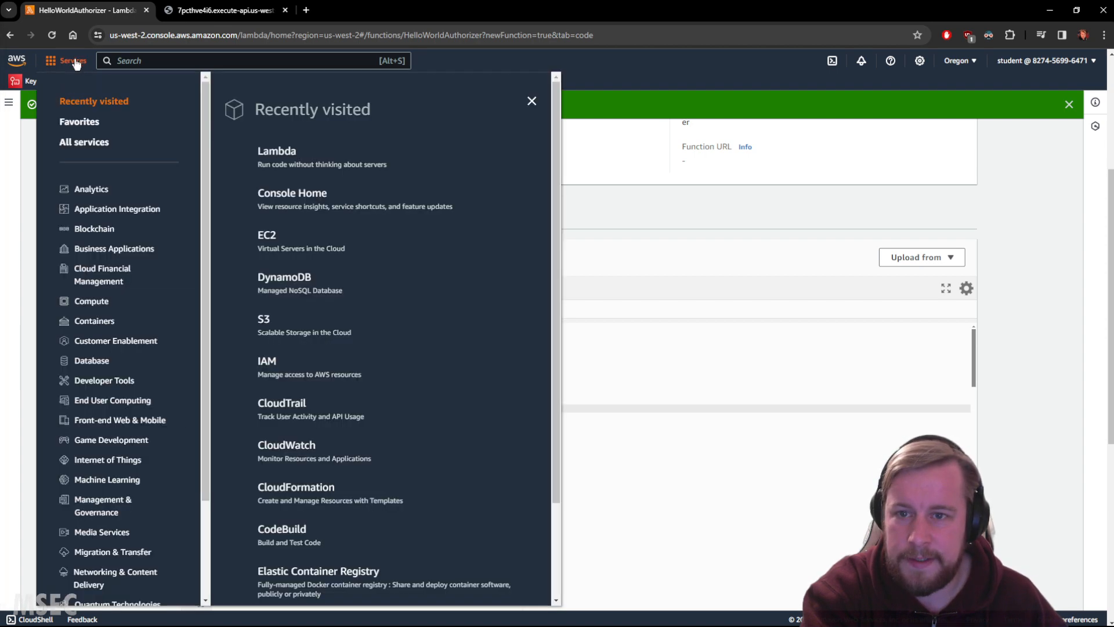
left_click(208, 58)
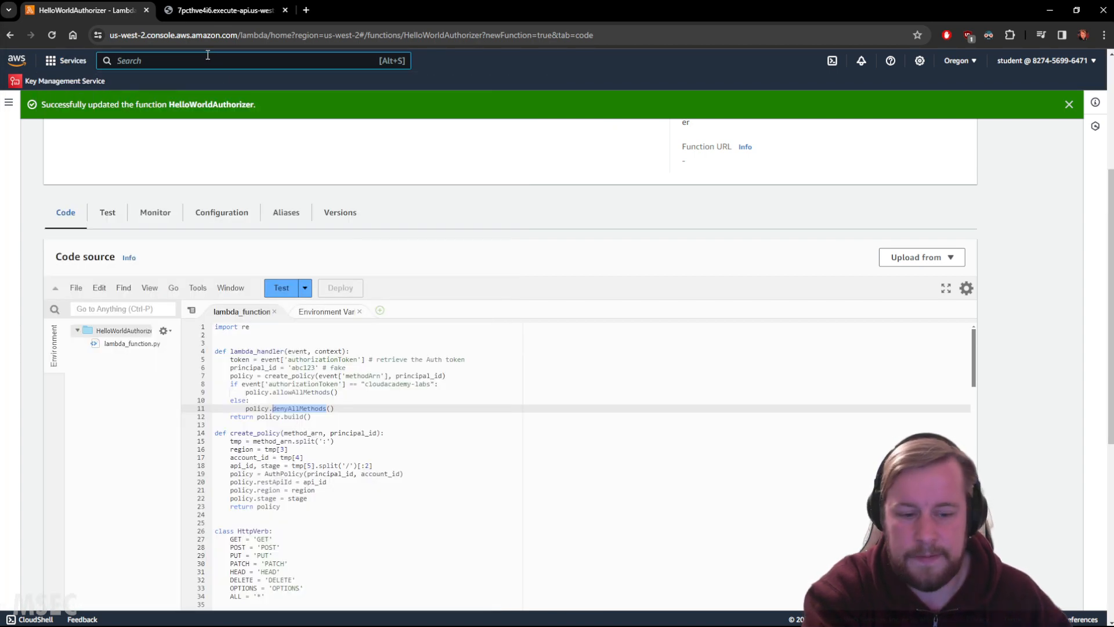
type("api gateway")
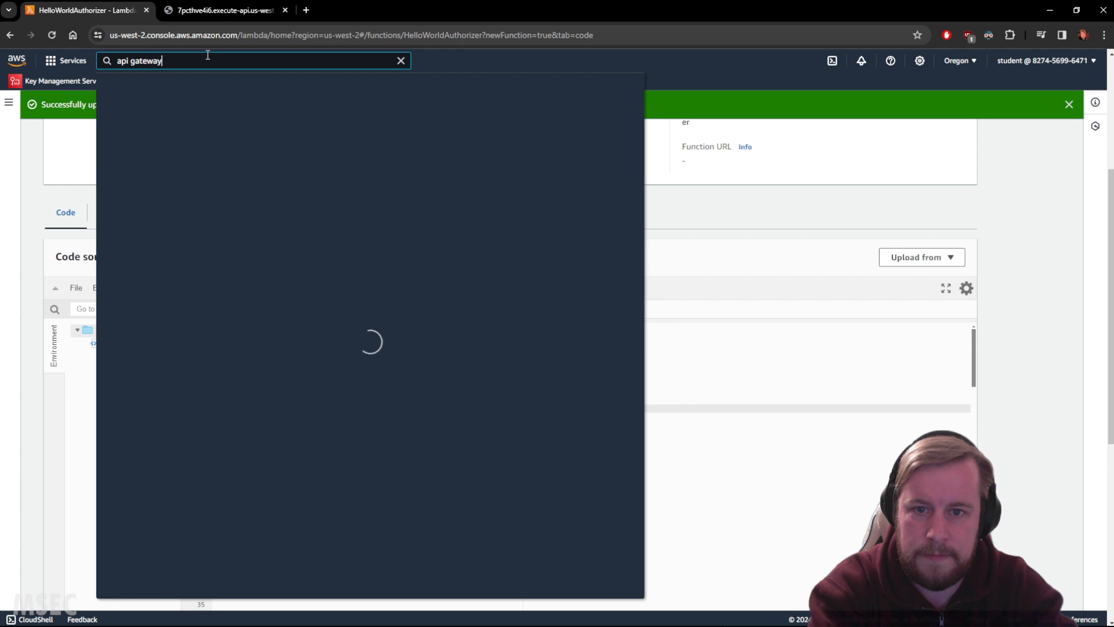
left_click(314, 149)
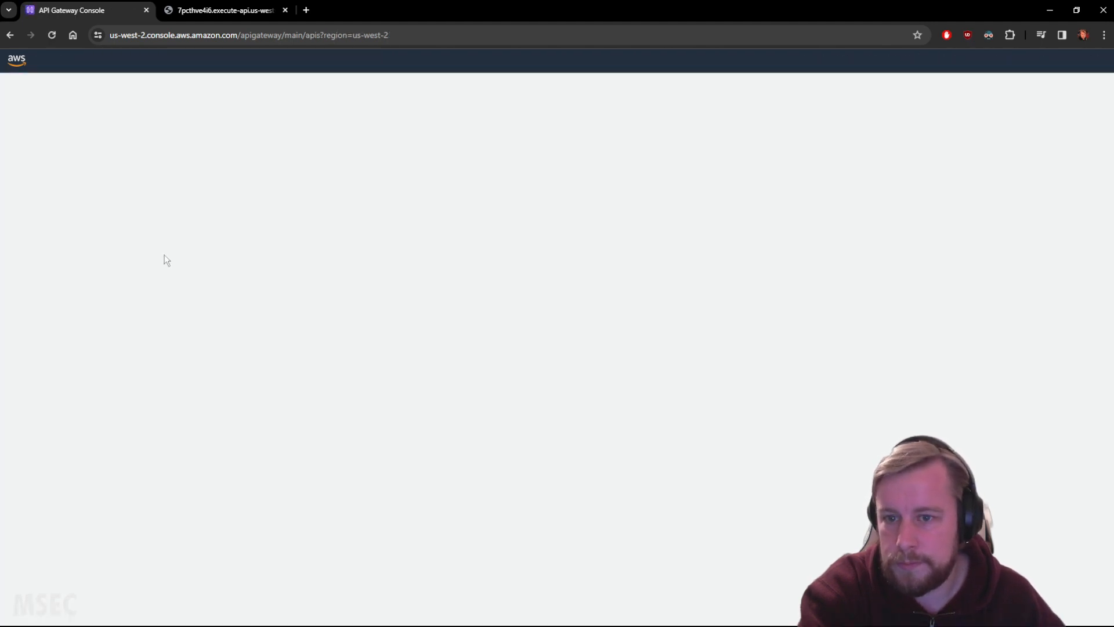
left_click(270, 227)
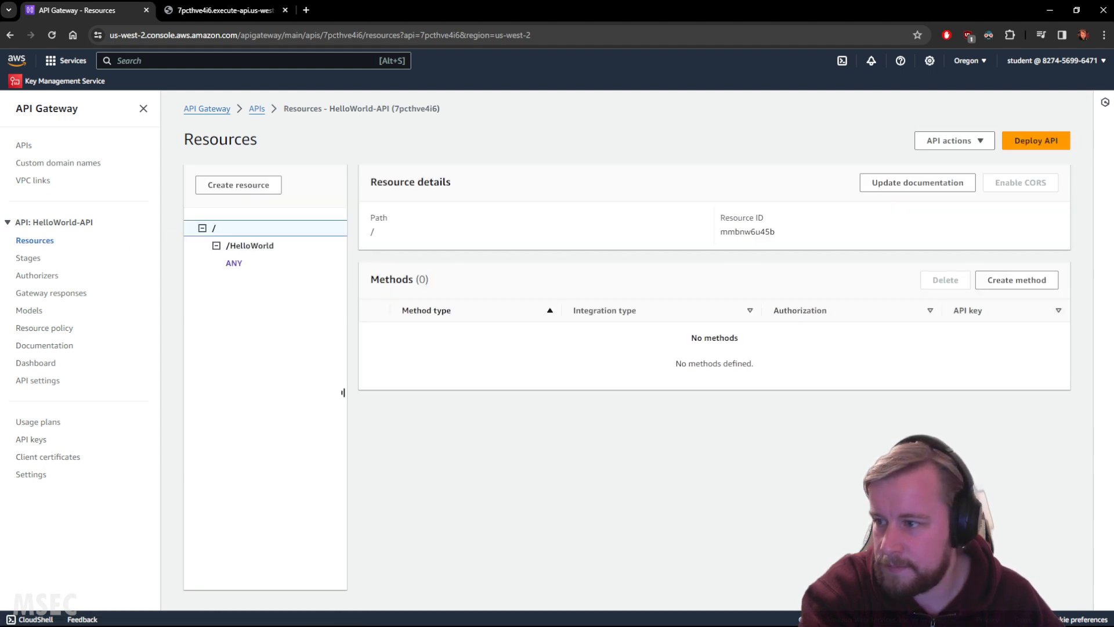
left_click(50, 276)
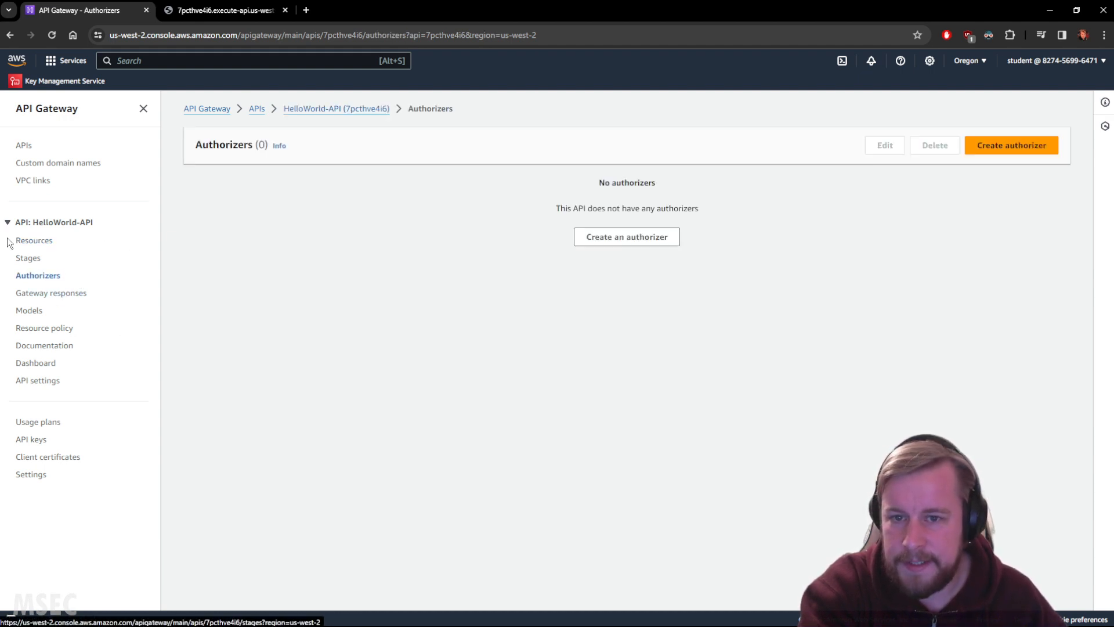
Start a new Lambda authorizer named MyHelloWorldAuthorizer that uses the HelloWorldAuthorizer function in us-west-2.
left_click(650, 238)
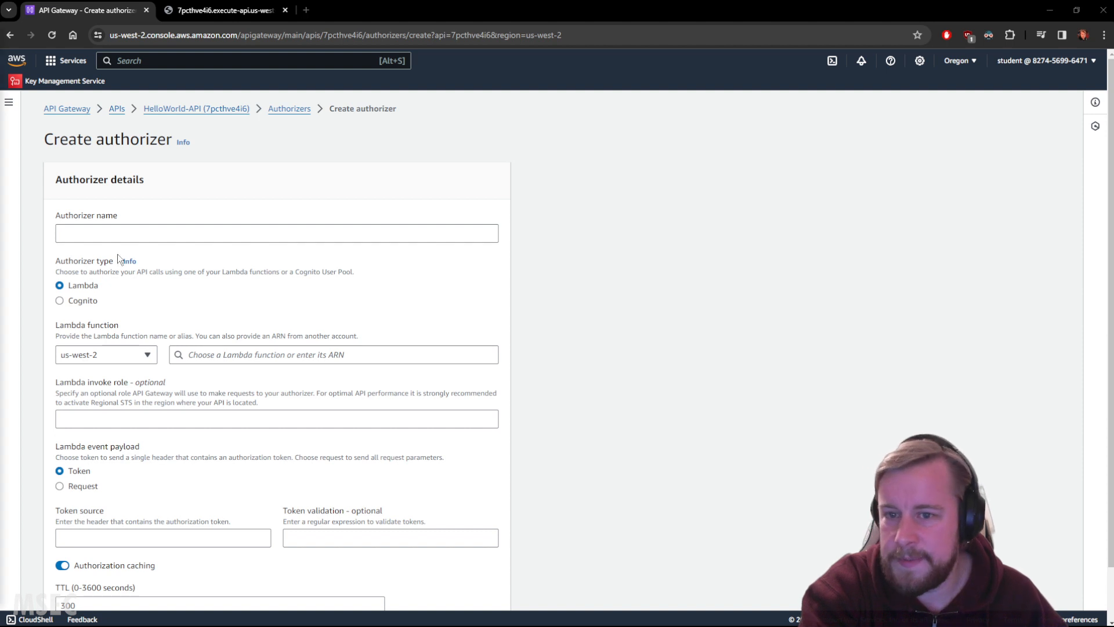
left_click(118, 233)
type("MyHelloWorldAuthorizer")
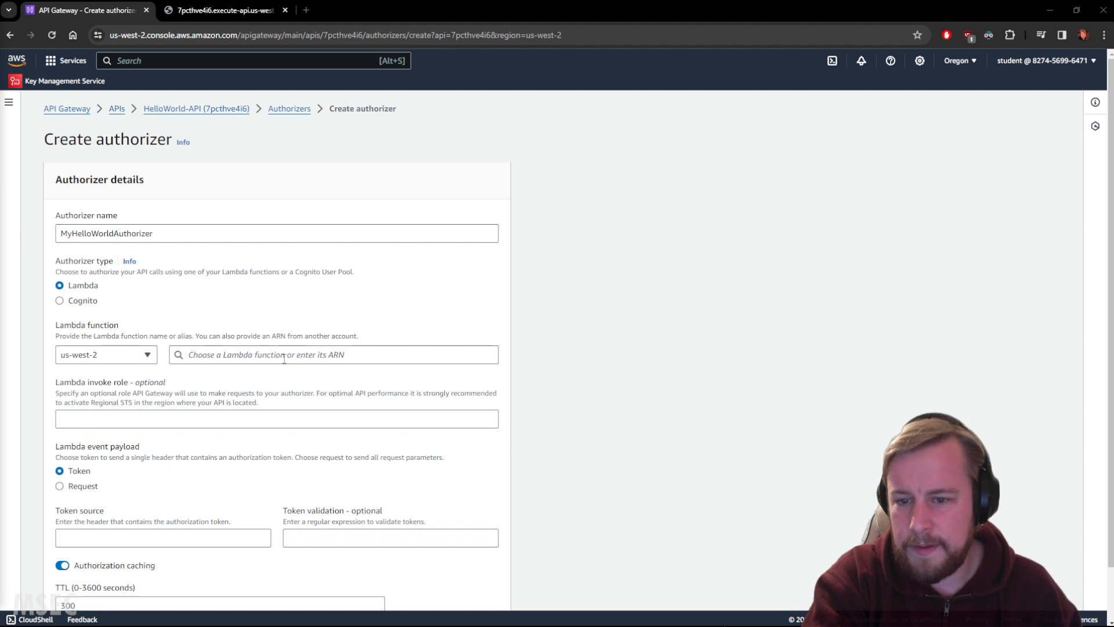
scroll(302, 337, "down", 1)
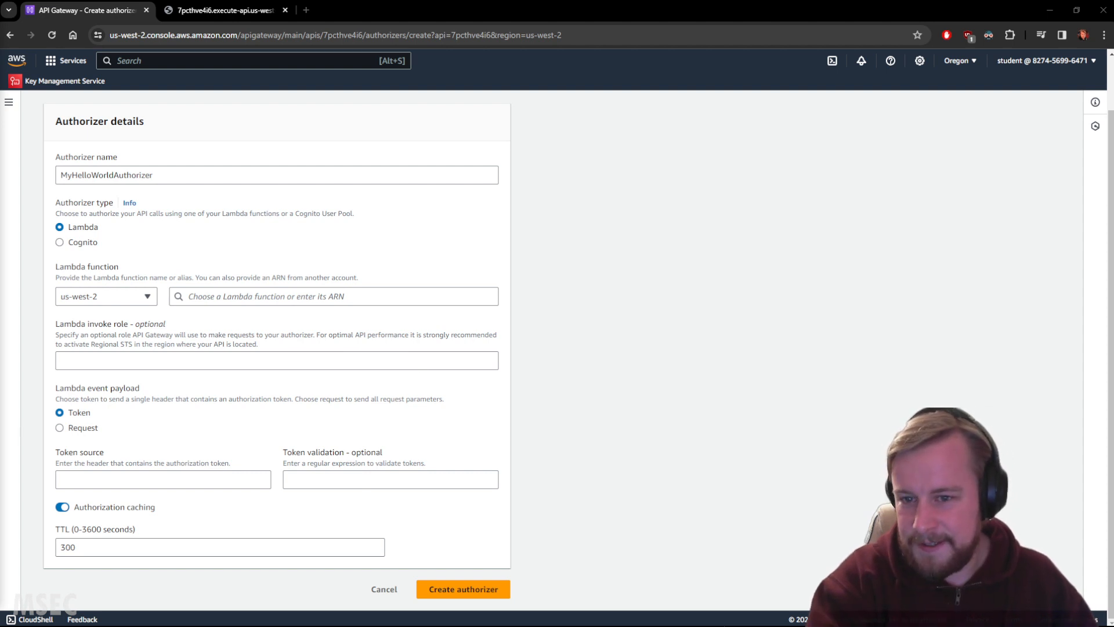
left_click(292, 299)
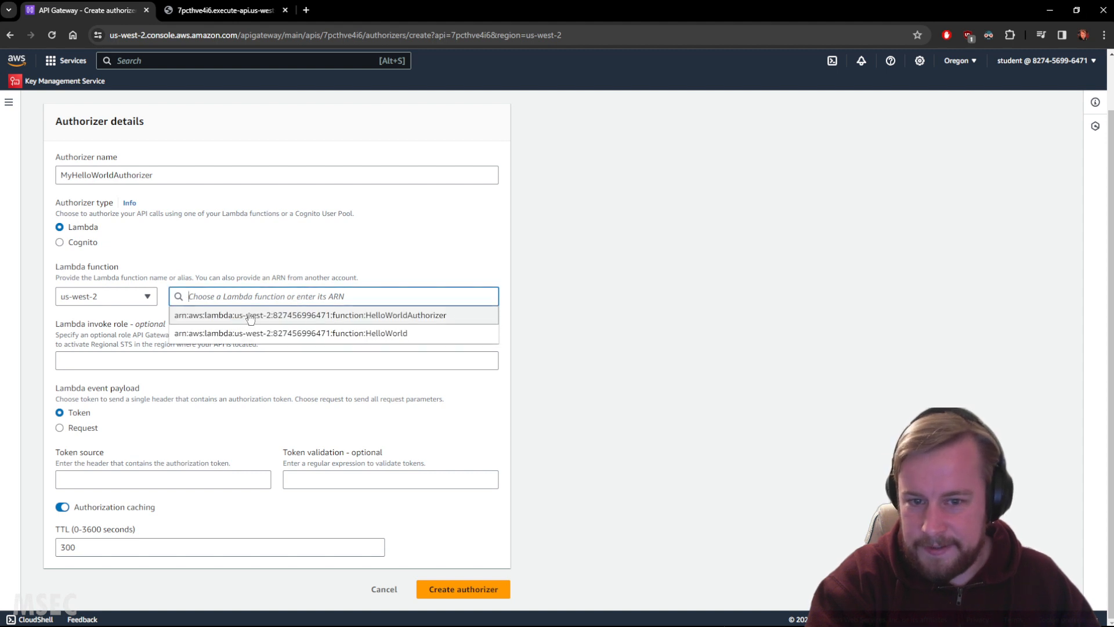
left_click(247, 315)
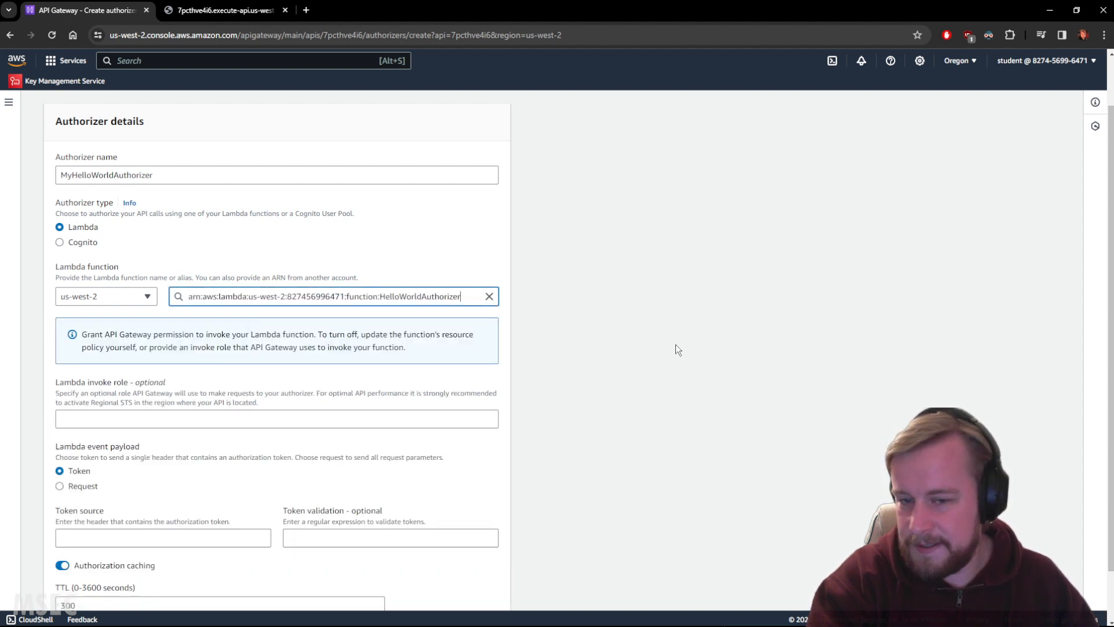
Set the token source header to Authorization and create the authorizer.
scroll(540, 363, "down", 1)
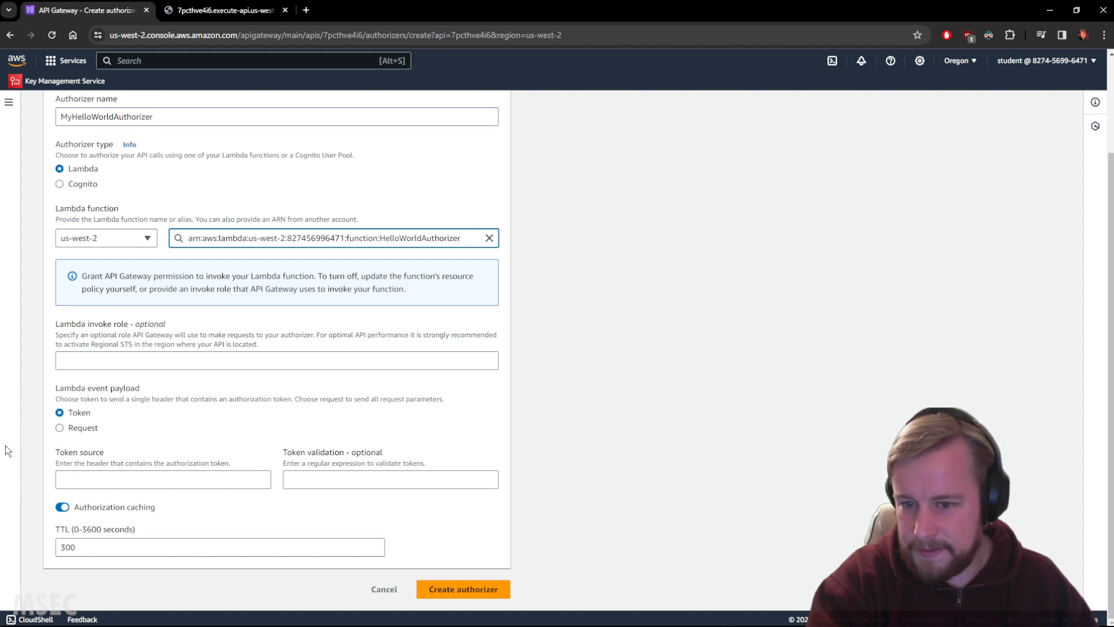
left_click(149, 480)
key("ctrl+v")
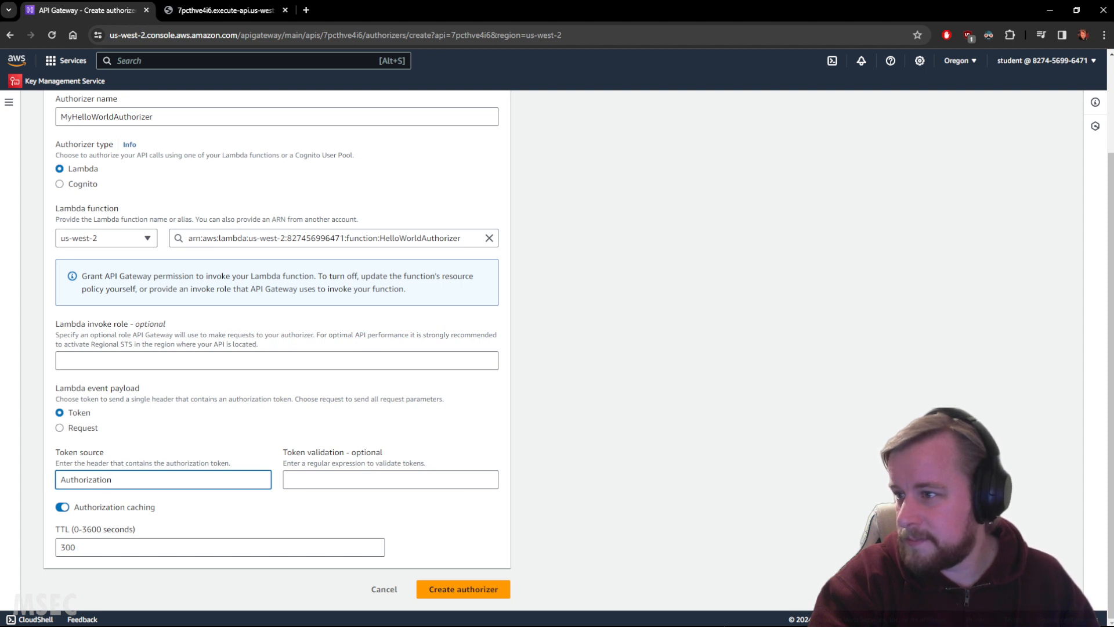
left_click(483, 600)
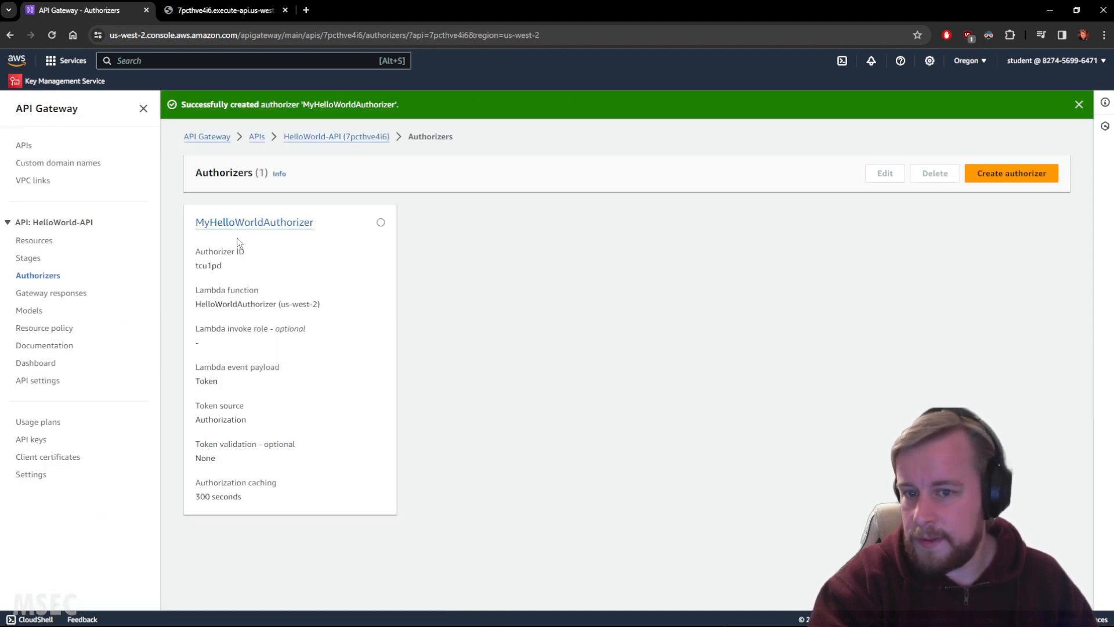
Test MyHelloWorldAuthorizer without a token and with an arbitrary wrong token value, and review the returned policy.
left_click(252, 225)
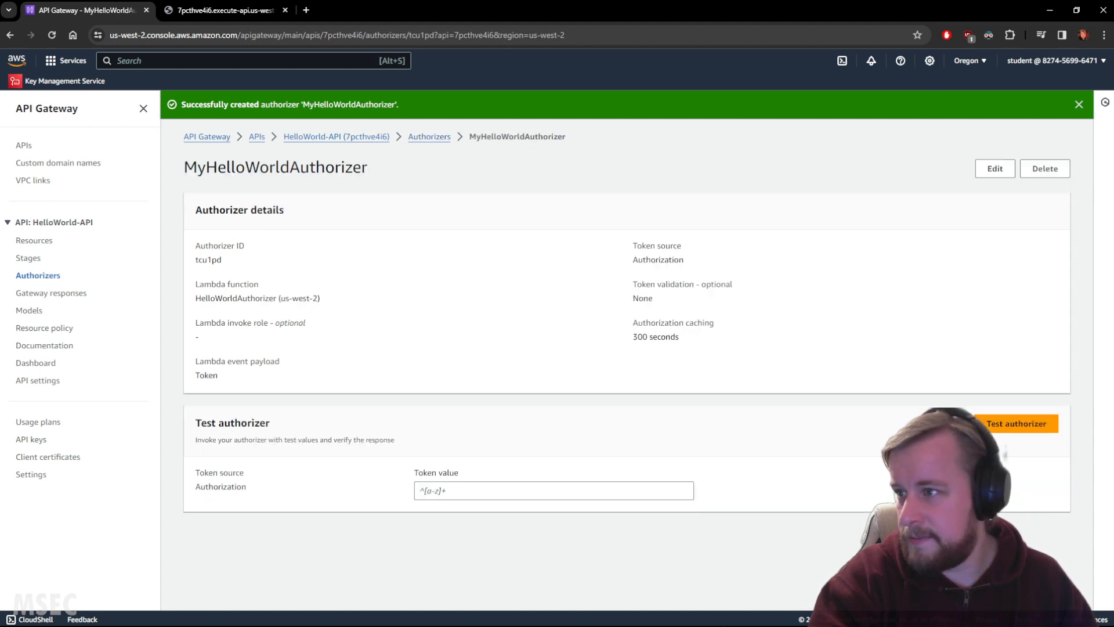
left_click(1022, 426)
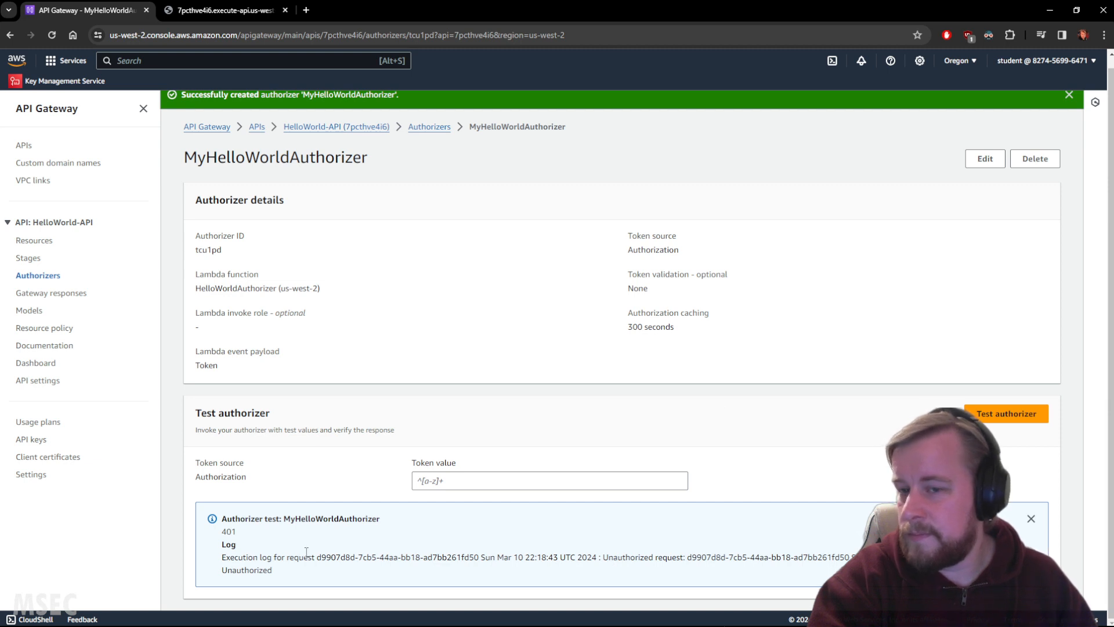
left_click(489, 484)
type("test")
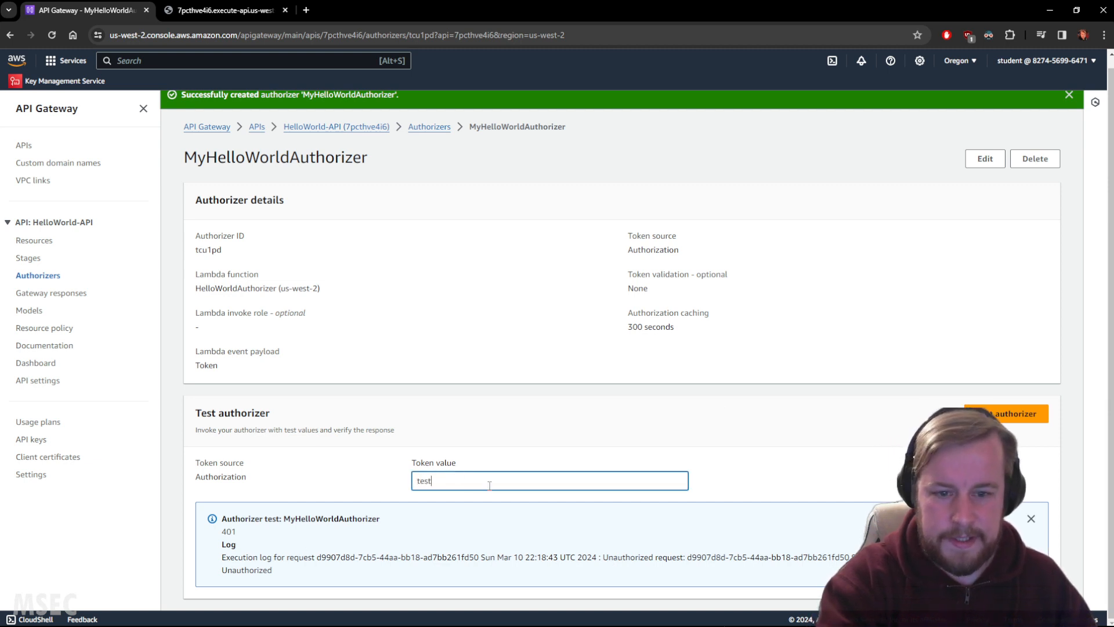
type("mctest")
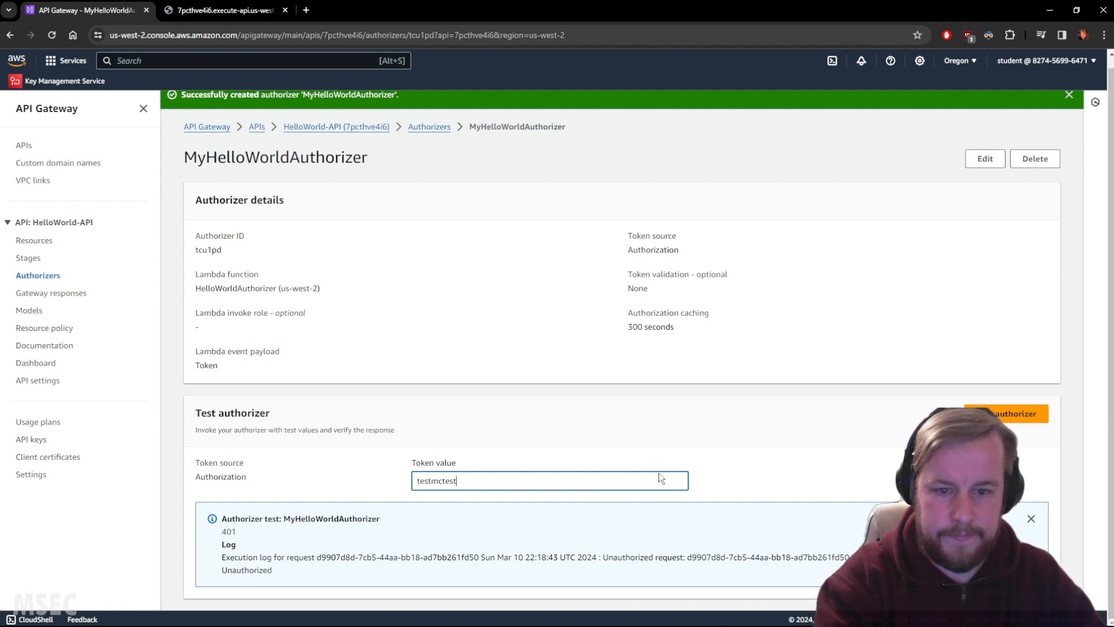
key("Return")
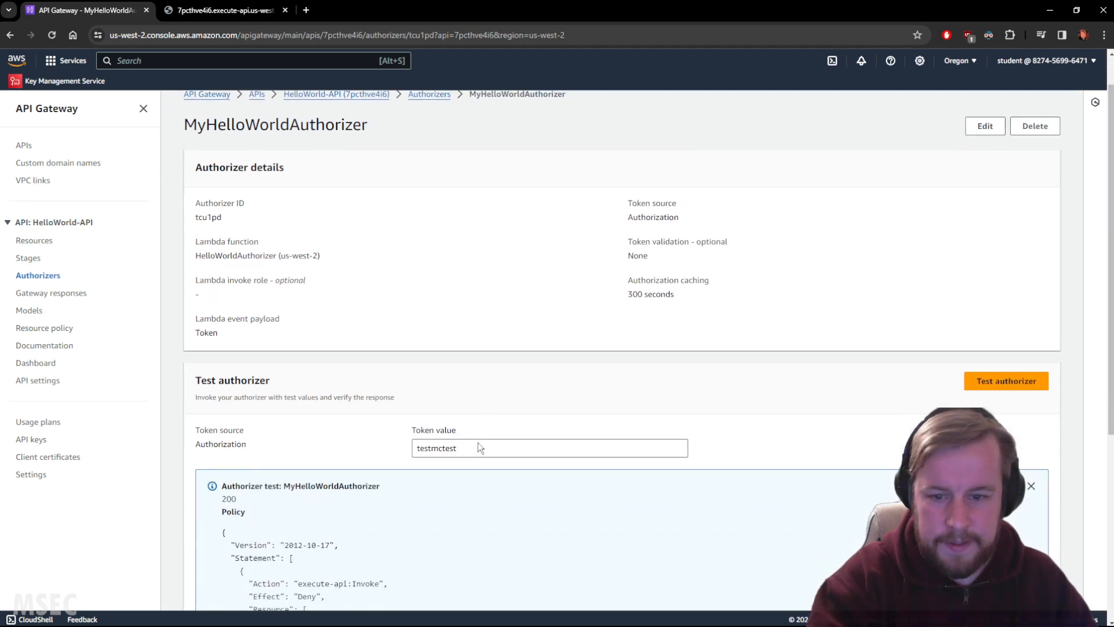
scroll(399, 469, "down", 3)
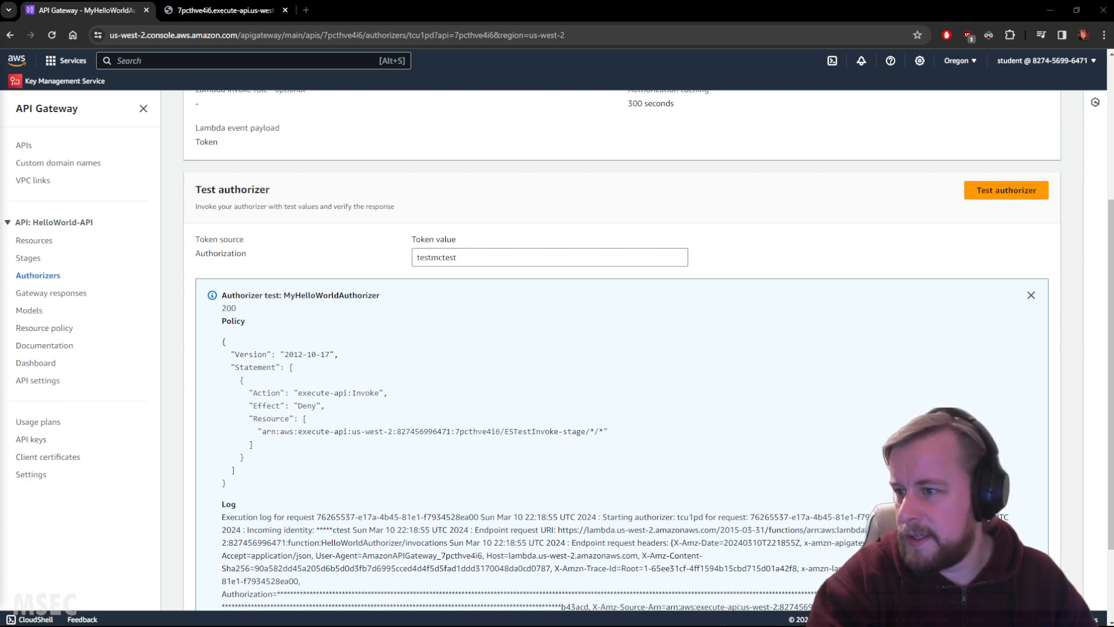
Test the authorizer again with the valid lab token as token value and examine the Effect in the returned policy.
triple_click(485, 257)
key("ctrl+v")
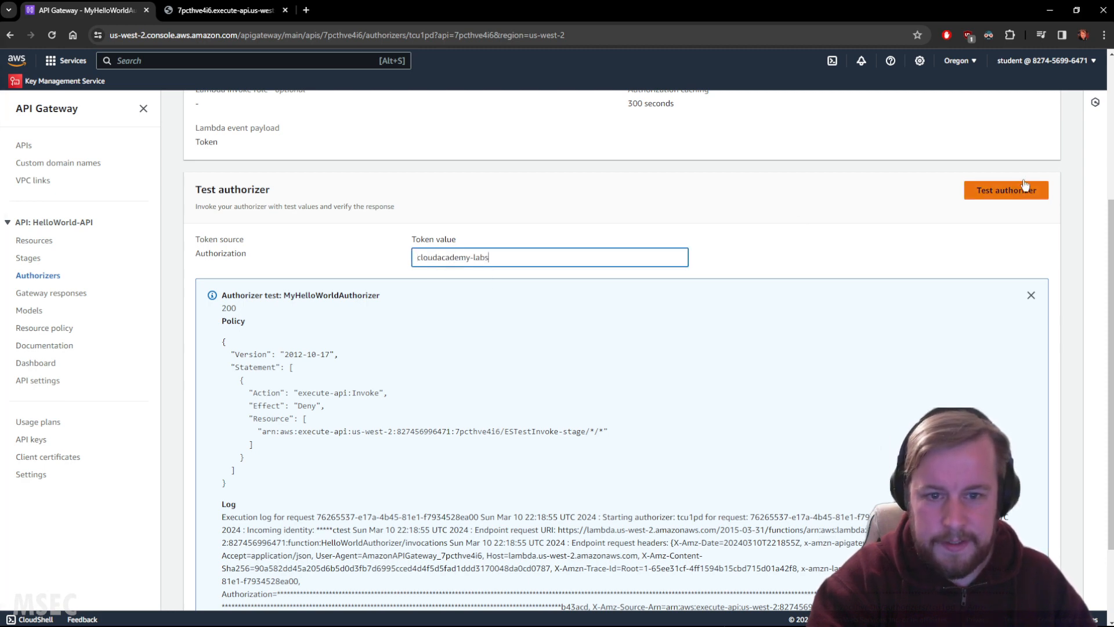
left_click(1025, 185)
scroll(448, 454, "down", 3)
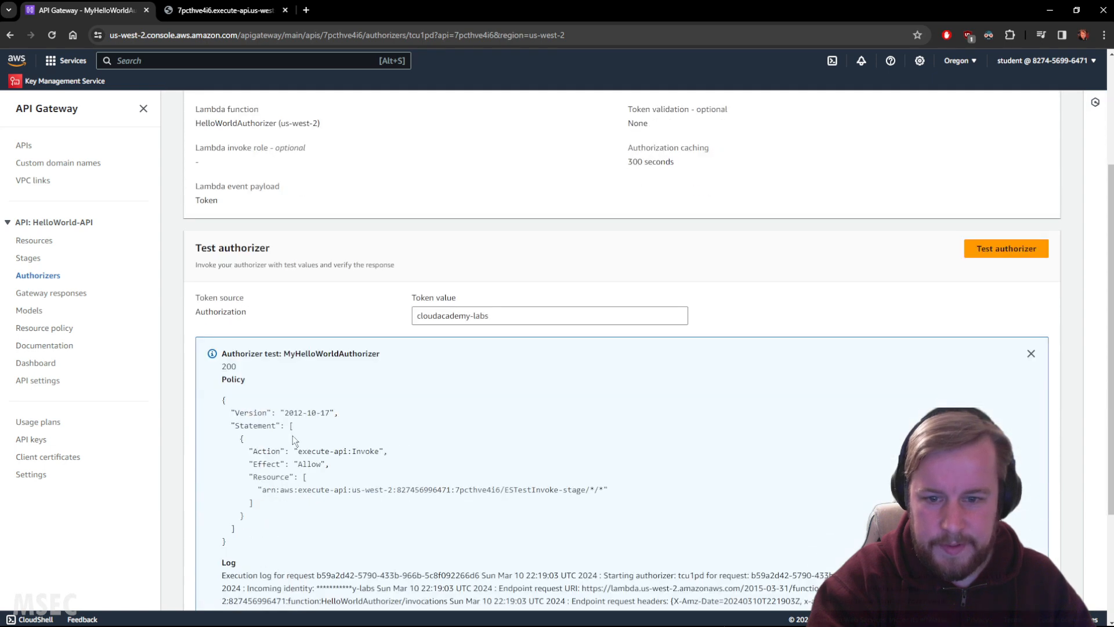
scroll(293, 435, "down", 1)
double_click(311, 406)
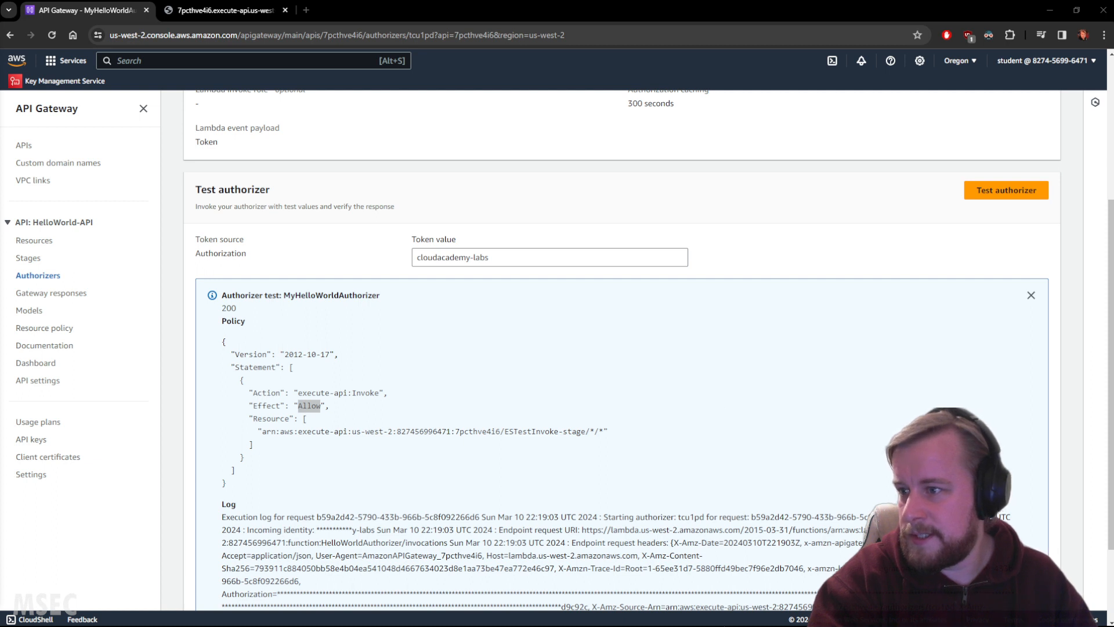
Switch to the Cloud Academy lab window, run the custom authorizer validation check, and move the window aside.
key("alt+Tab")
left_click(355, 325)
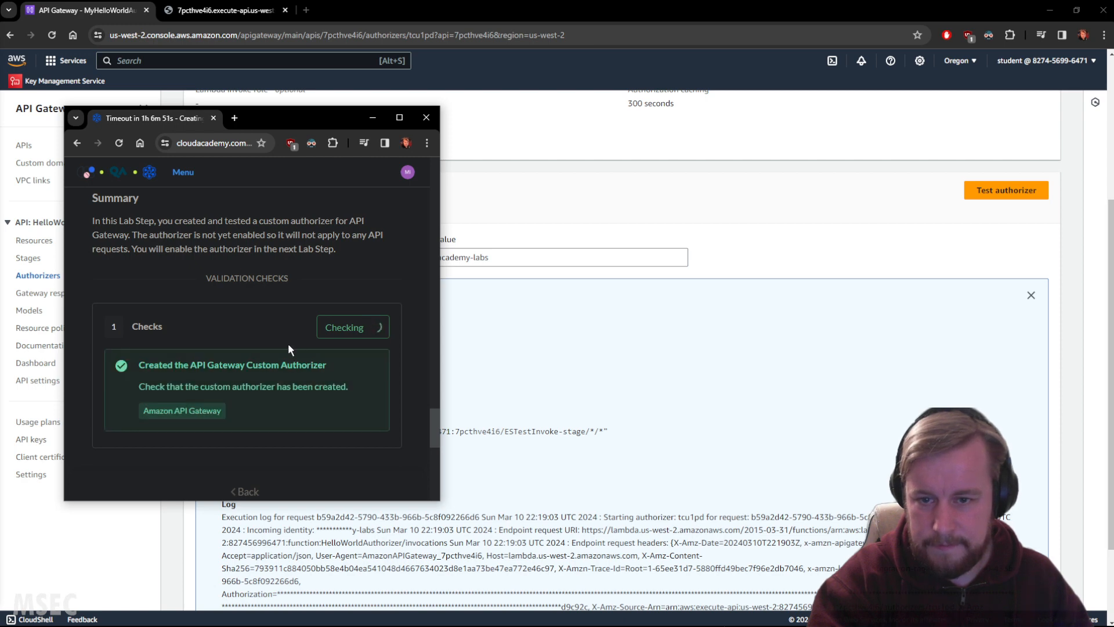
left_click_drag(225, 122, 0, 158)
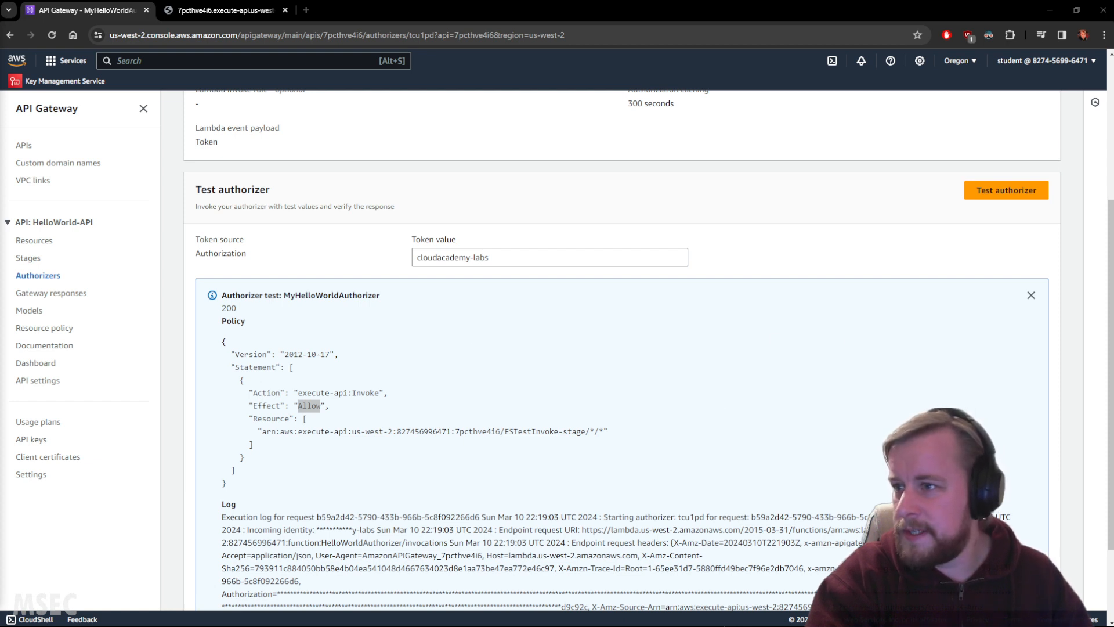
Open the ANY method of the /HelloWorld resource in HelloWorld-API.
left_click(85, 219)
scroll(290, 216, "up", 4)
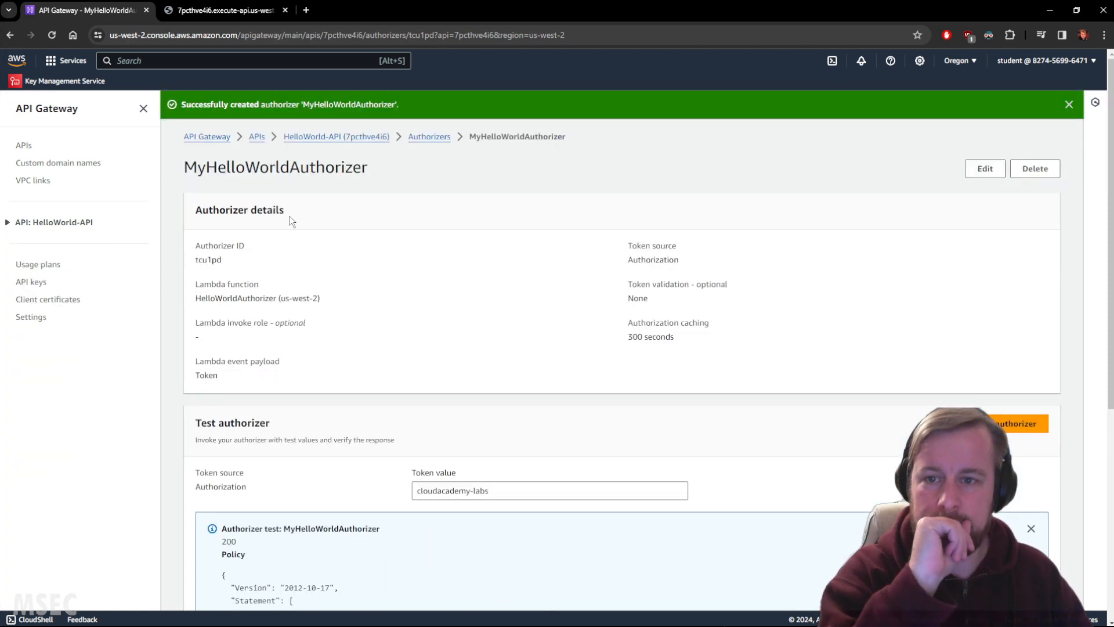
left_click(257, 138)
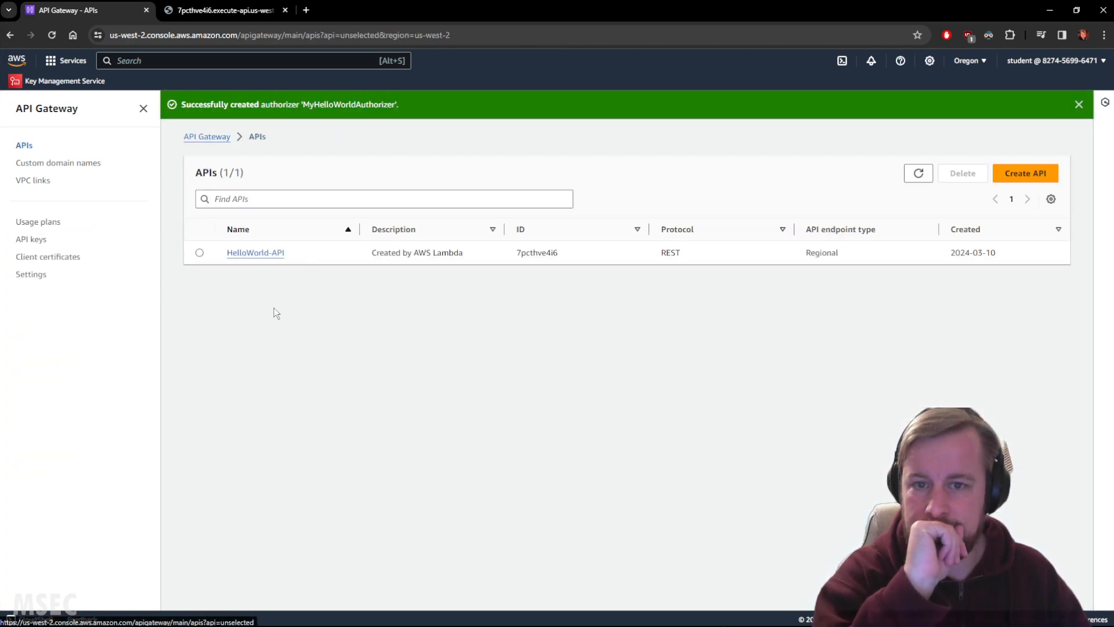
left_click(267, 256)
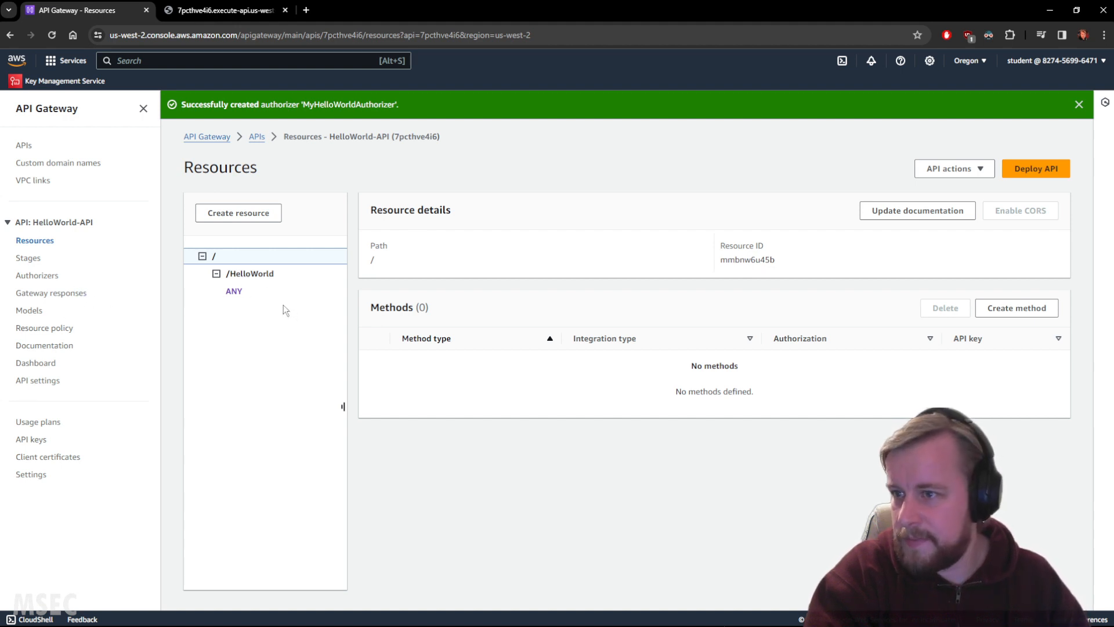
left_click(233, 293)
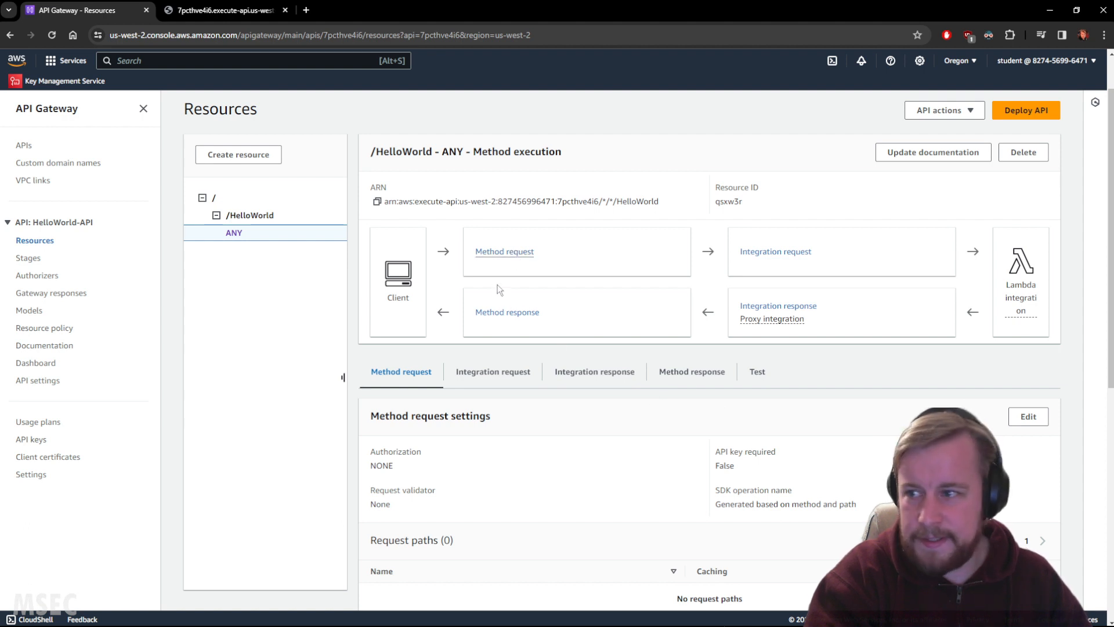
Set the authorization of the ANY method request to MyHelloWorldAuthorizer and save the method request.
left_click(1029, 416)
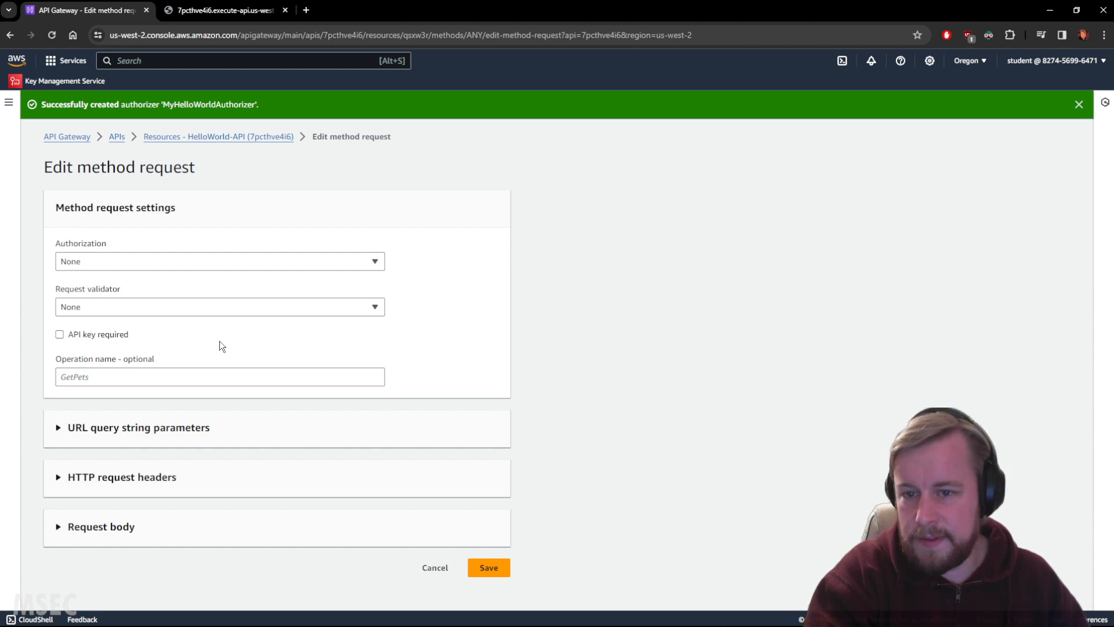
left_click(118, 262)
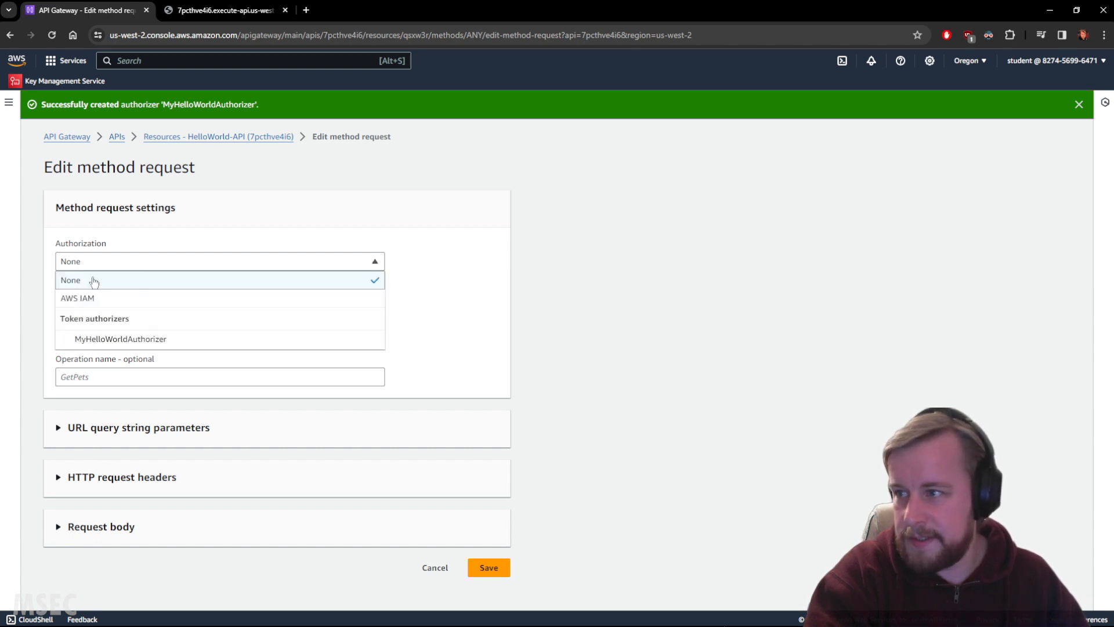
left_click(105, 337)
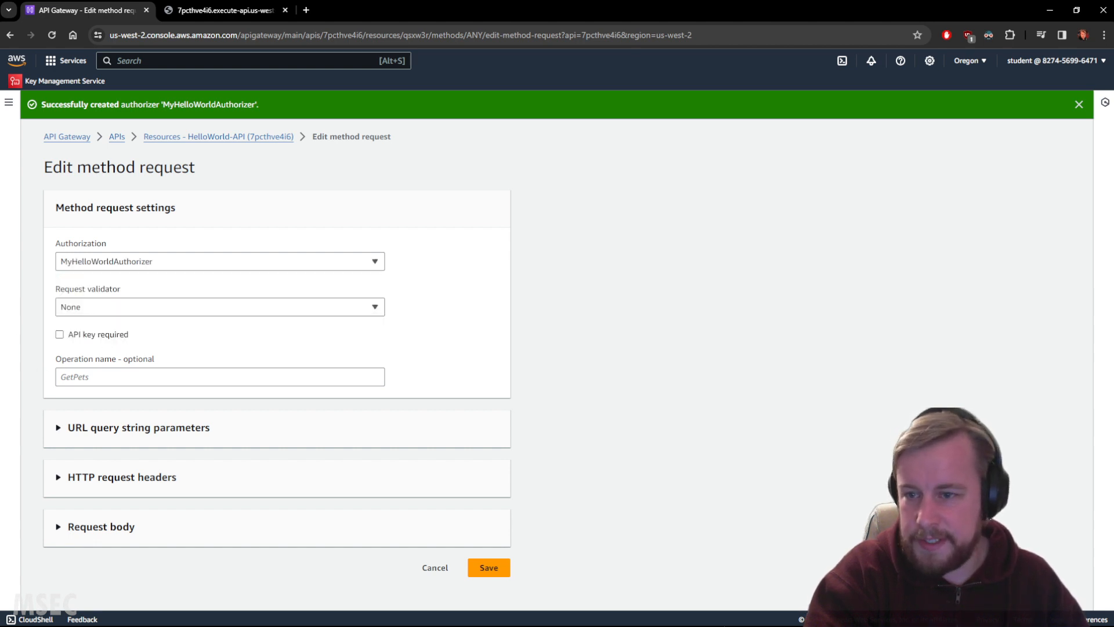
left_click(489, 569)
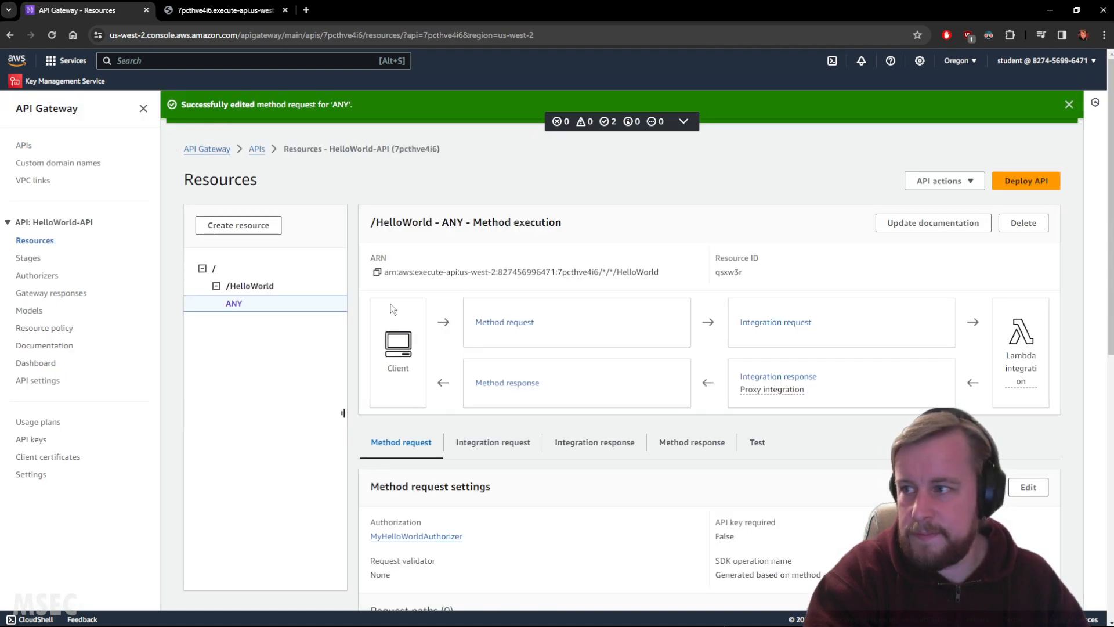
left_click(1026, 180)
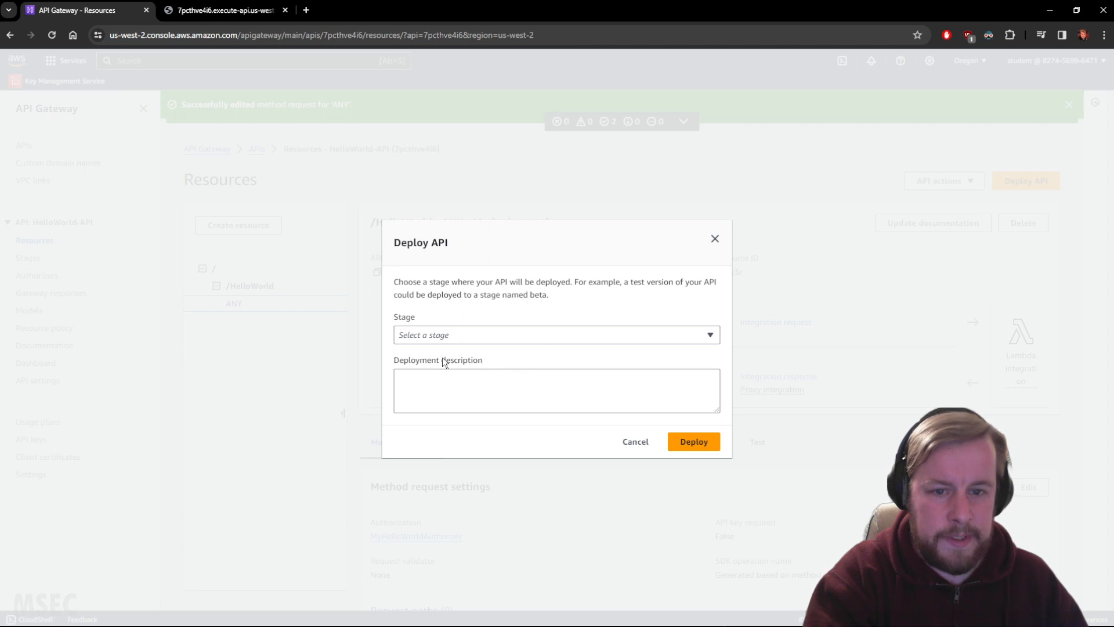
left_click(462, 335)
left_click(437, 374)
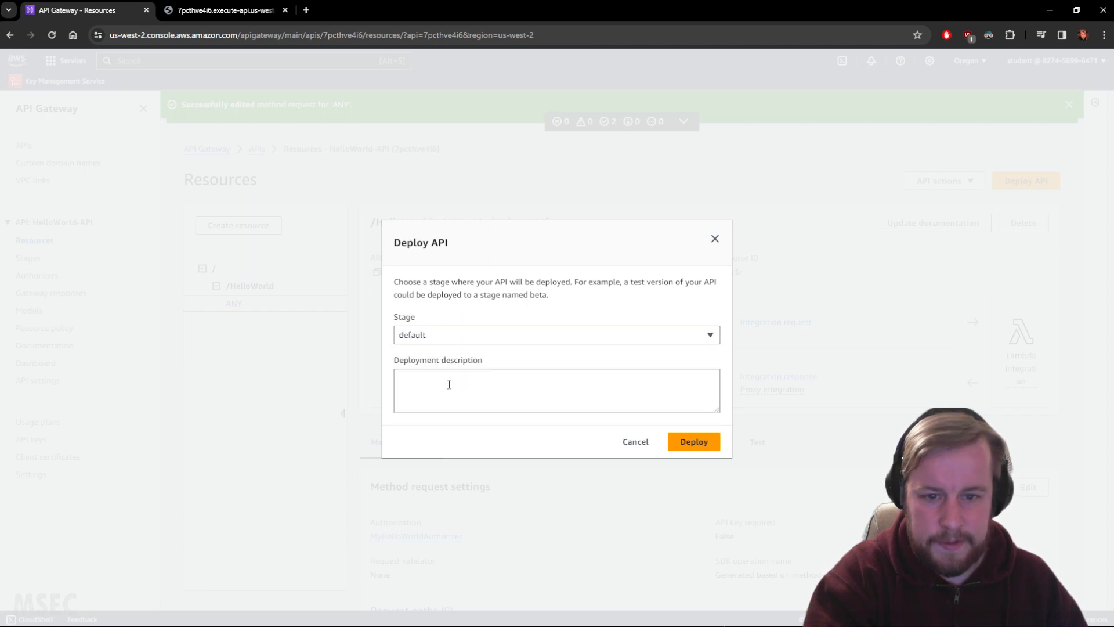
left_click(635, 442)
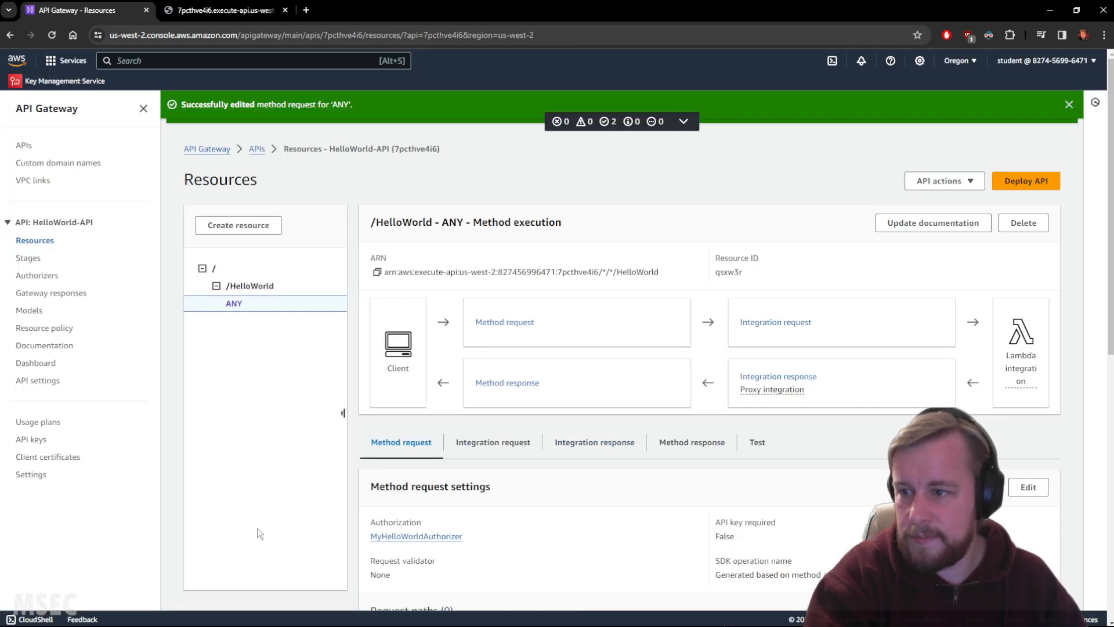
left_click(719, 442)
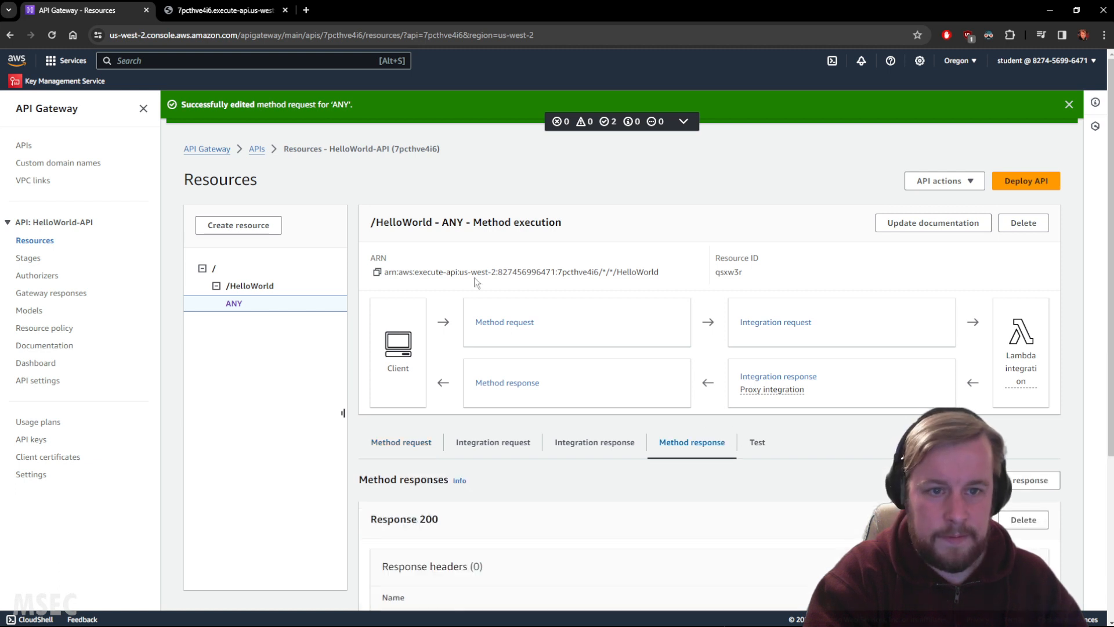
Dismiss the notifications, reload the deployed HelloWorld endpoint page repeatedly to check its response, and close that page.
left_click(1069, 105)
left_click(1069, 104)
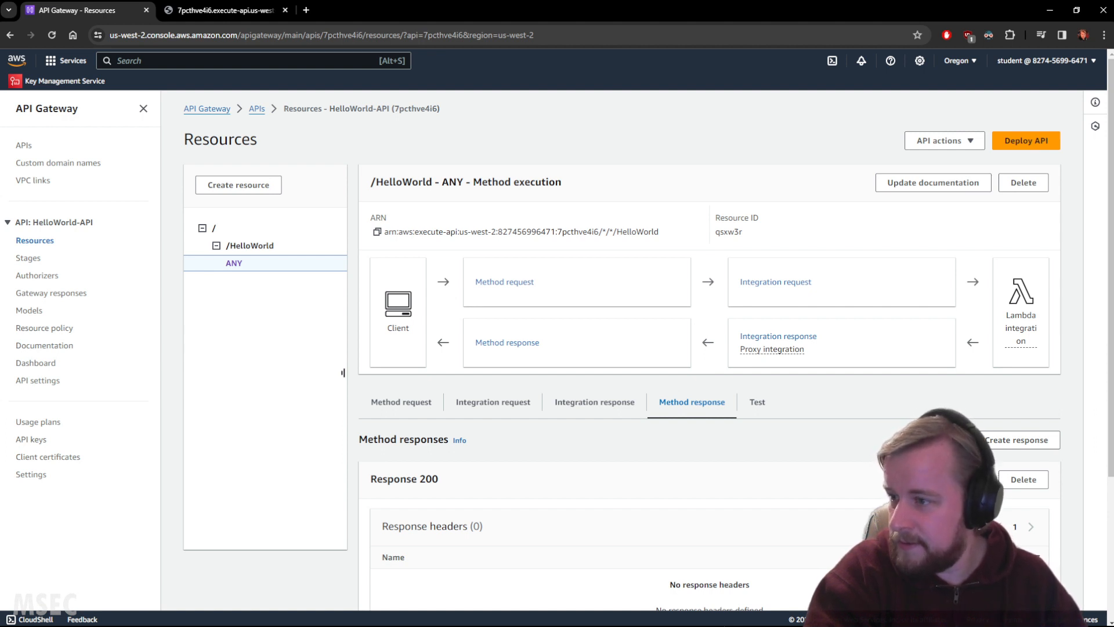
left_click(224, 10)
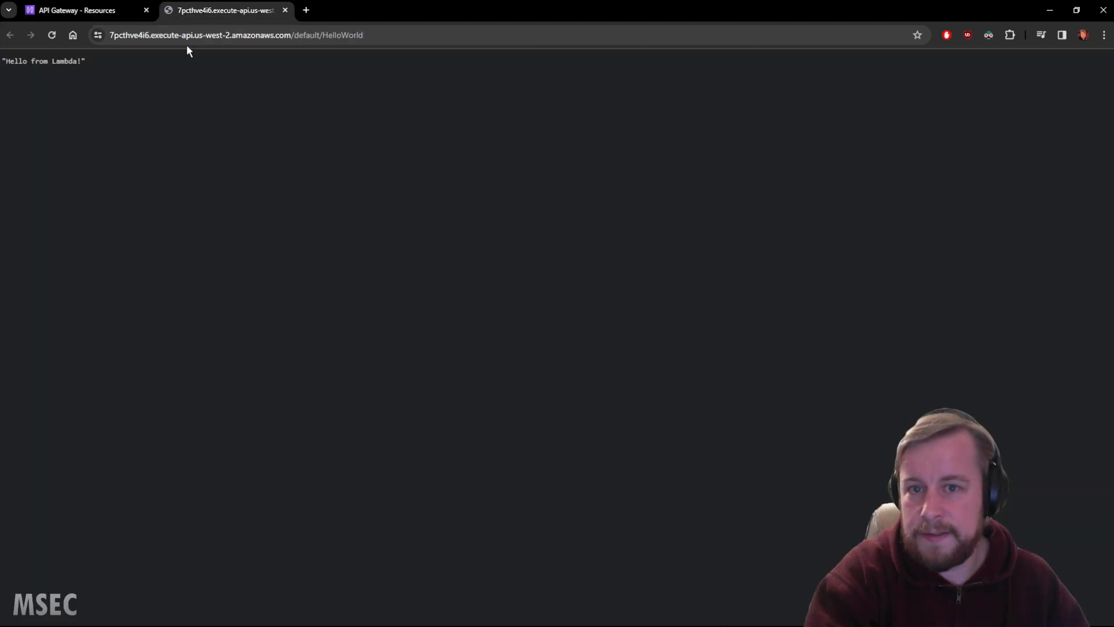
left_click(54, 35)
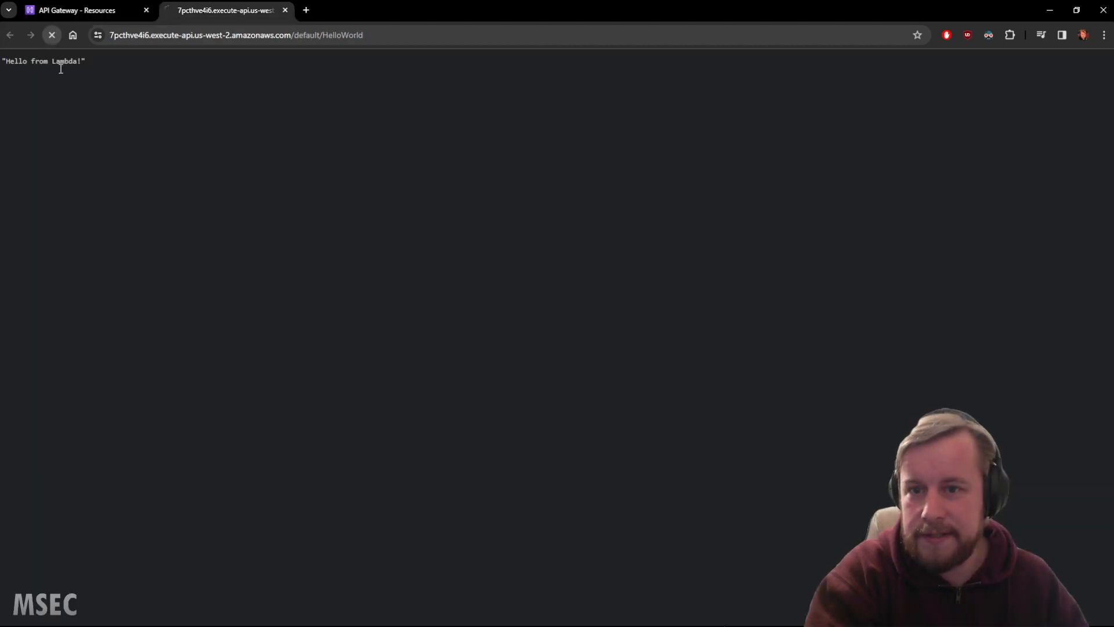
left_click(51, 34)
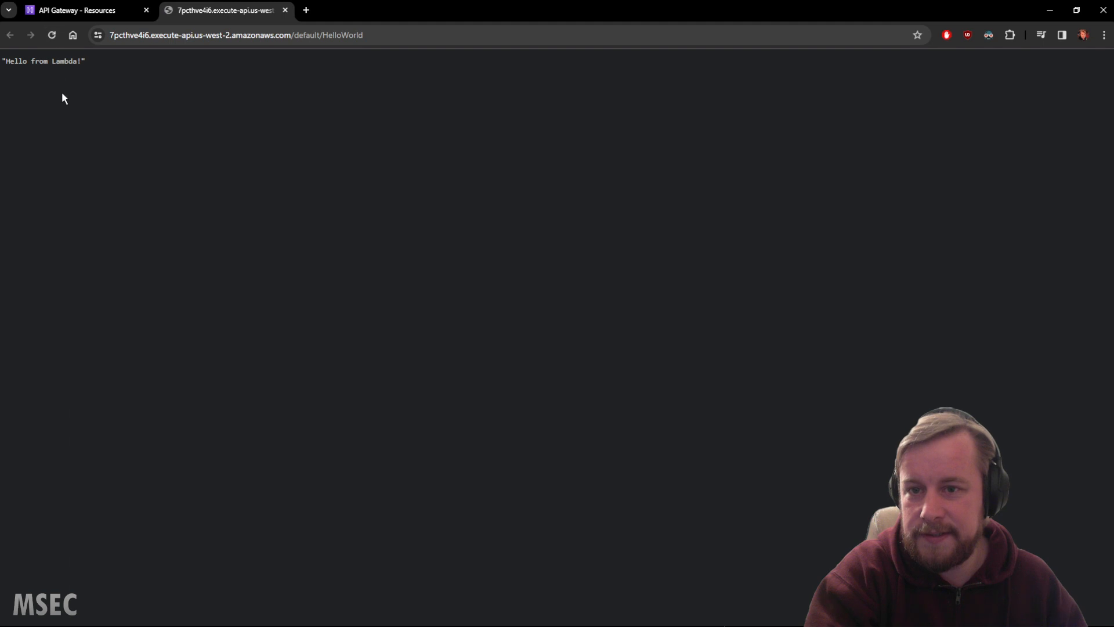
left_click(52, 34)
left_click(50, 36)
left_click(152, 37)
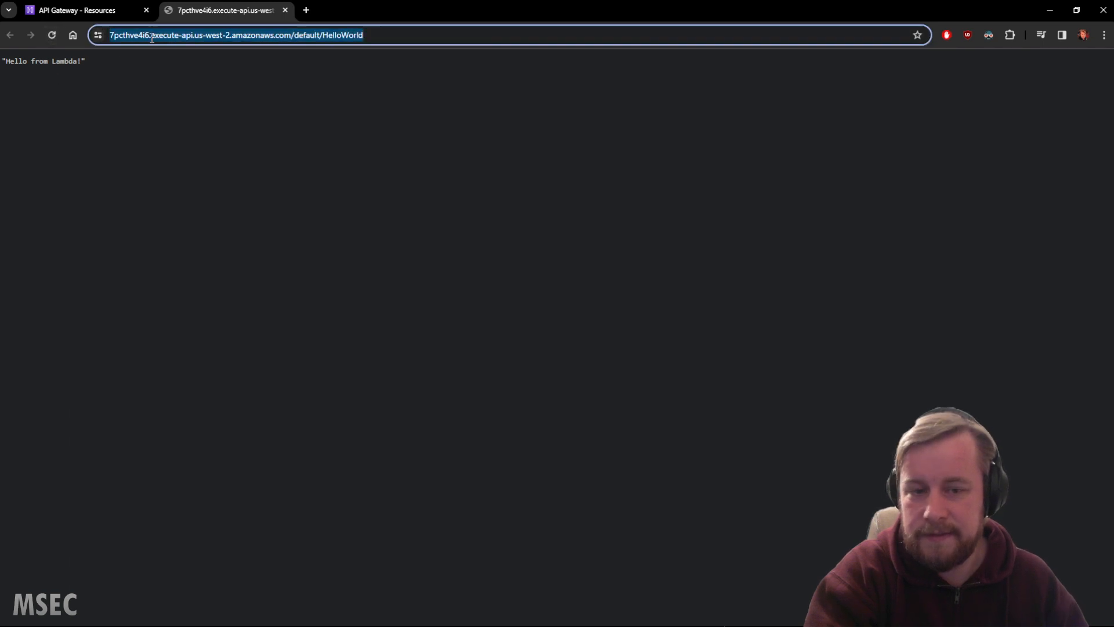
key("Return")
left_click(45, 39)
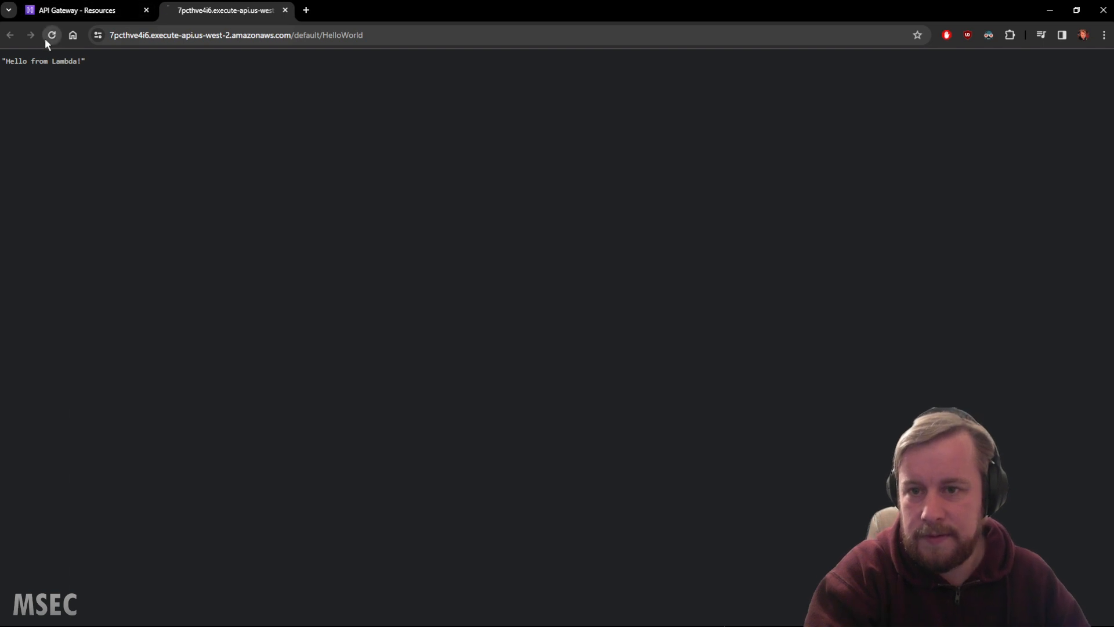
left_click(50, 35)
left_click(51, 34)
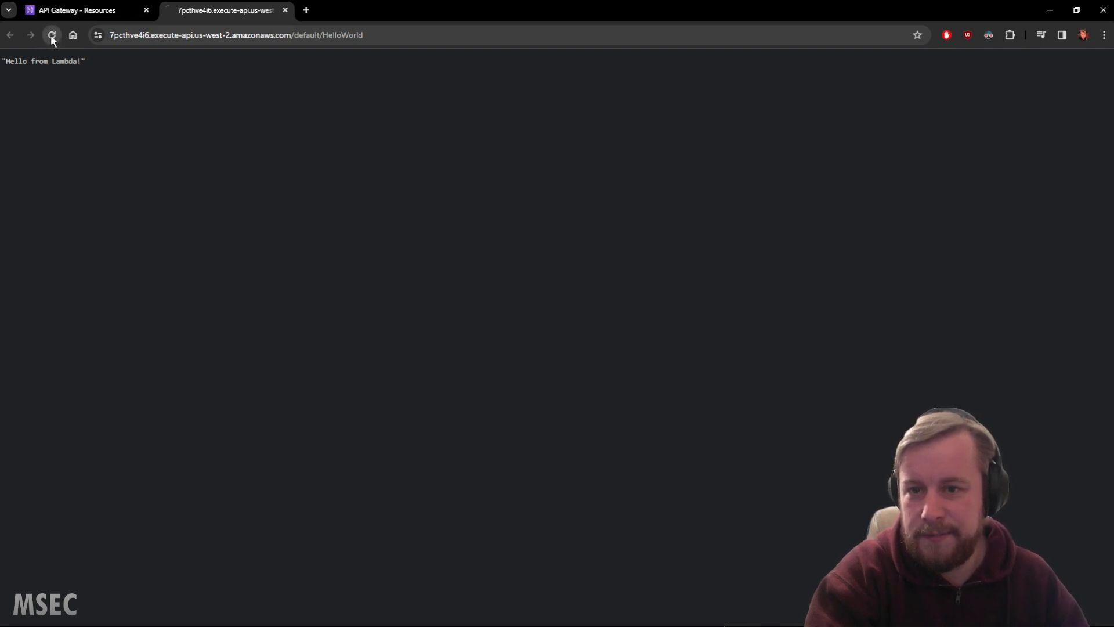
left_click(52, 37)
left_click(52, 37)
left_click(52, 36)
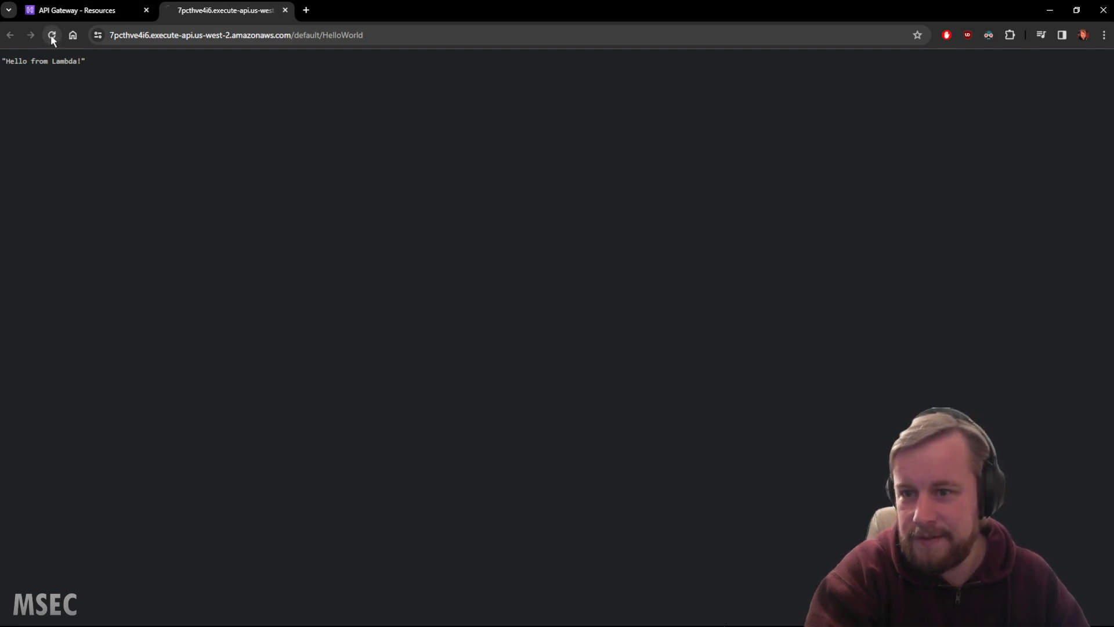
left_click(50, 34)
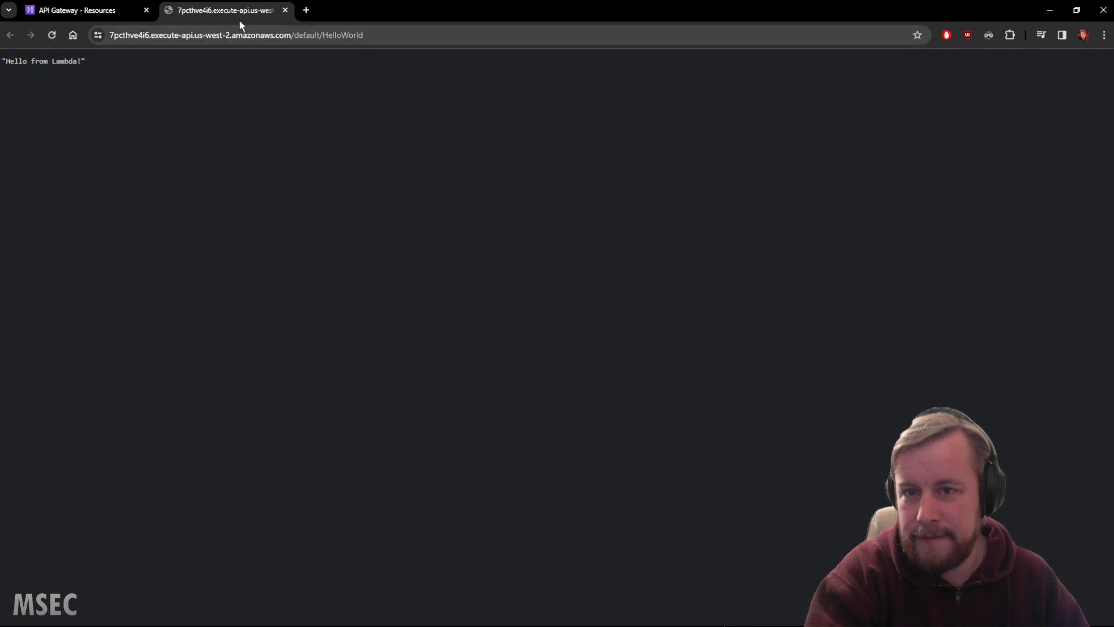
left_click(285, 10)
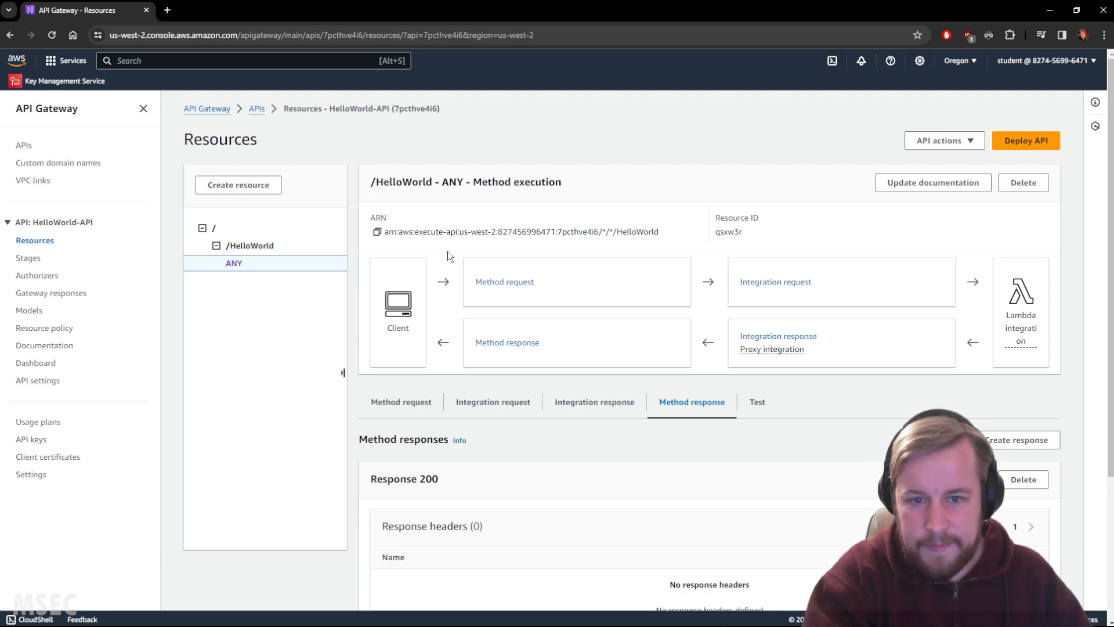
Review the ANY method's request settings and the details of the root and /HelloWorld resources.
left_click(398, 406)
scroll(455, 465, "down", 4)
scroll(478, 435, "down", 4)
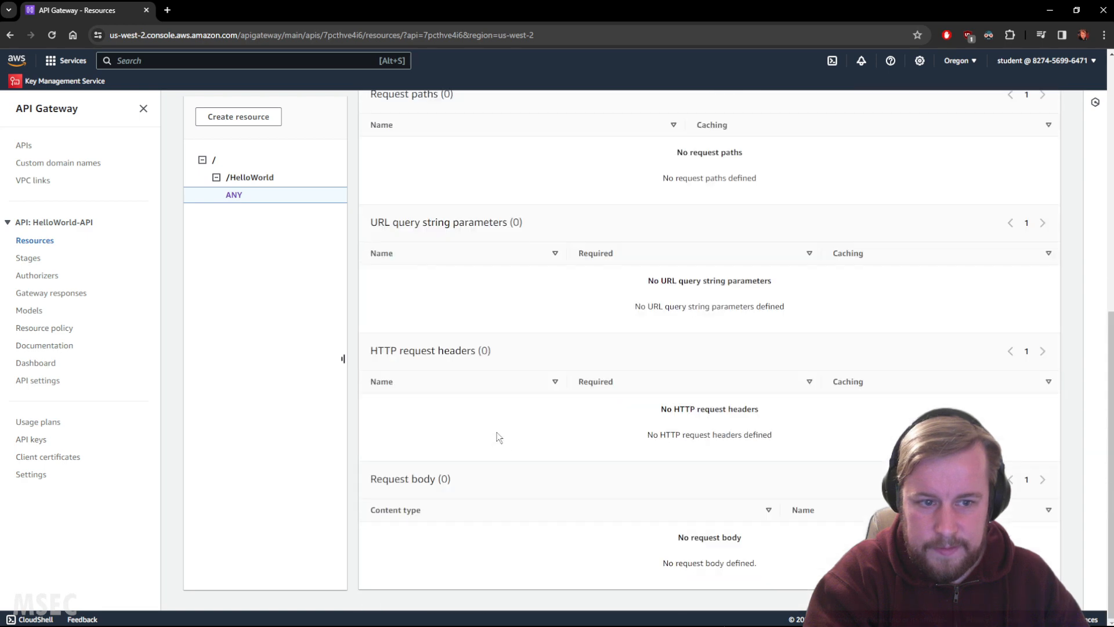
scroll(495, 438, "up", 8)
left_click(214, 228)
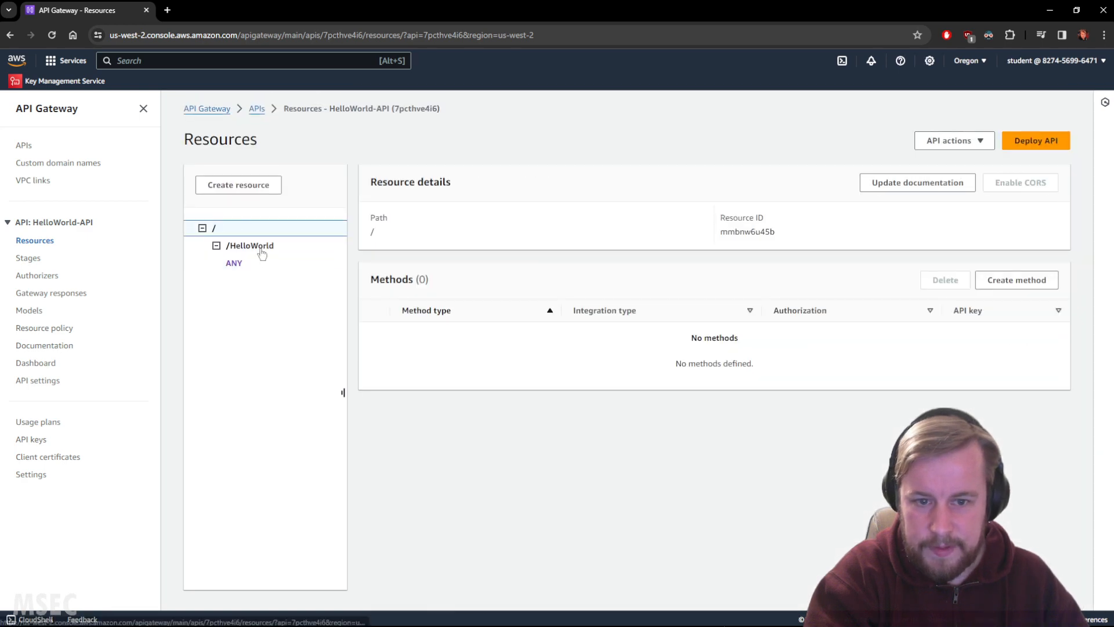
left_click(261, 247)
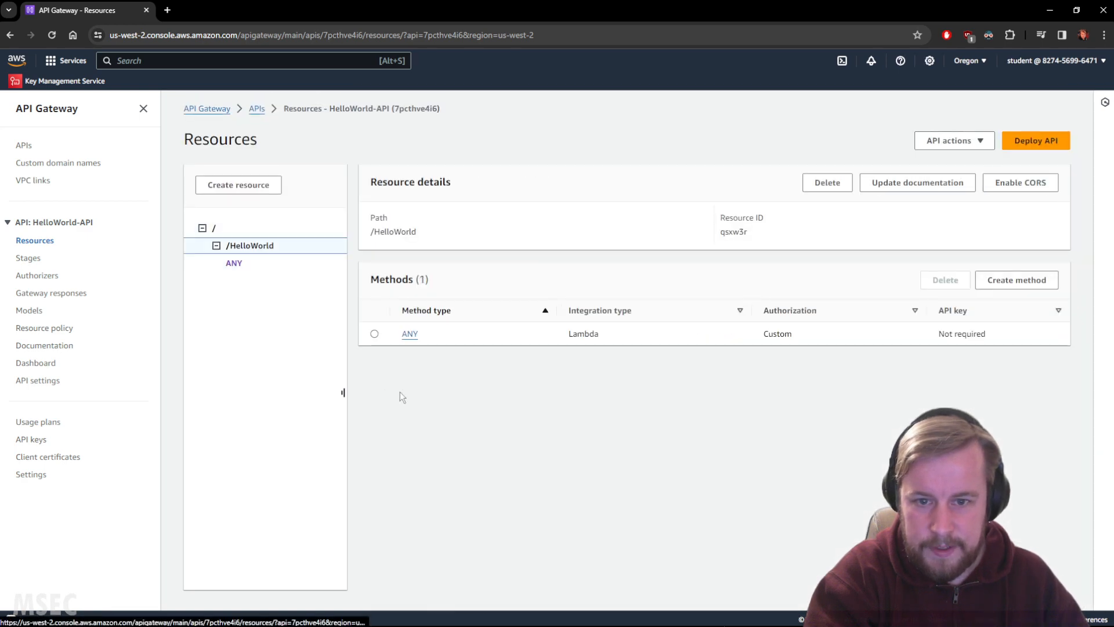
Reopen the ANY method of /HelloWorld and examine its method request, test and integration request settings.
left_click(410, 334)
scroll(526, 480, "down", 4)
scroll(524, 475, "down", 4)
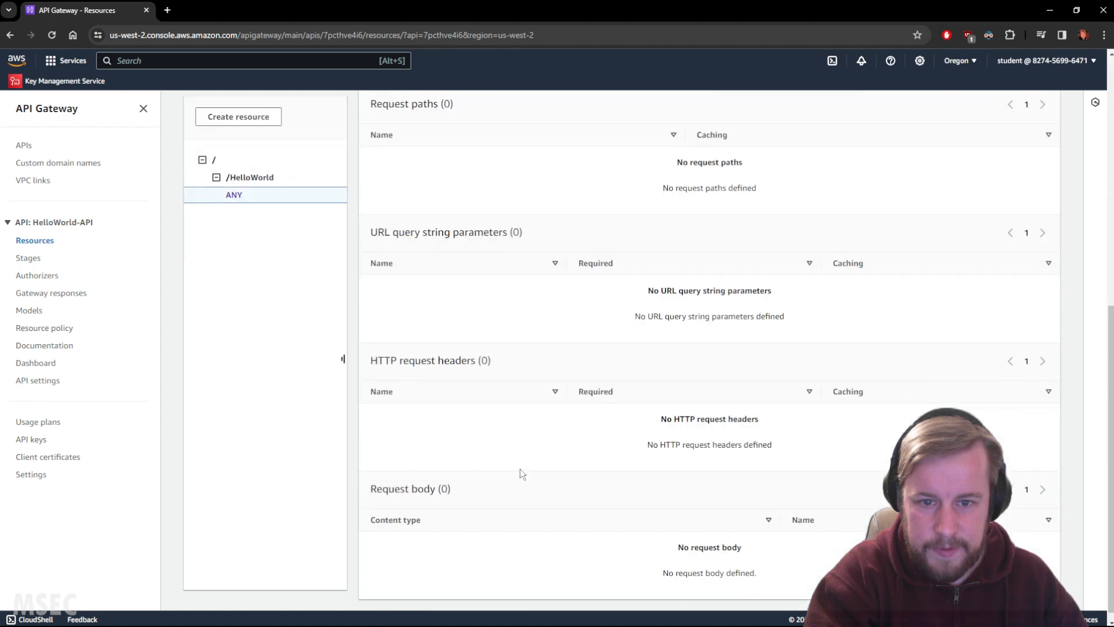
scroll(521, 468, "up", 7)
left_click(757, 343)
scroll(500, 470, "down", 4)
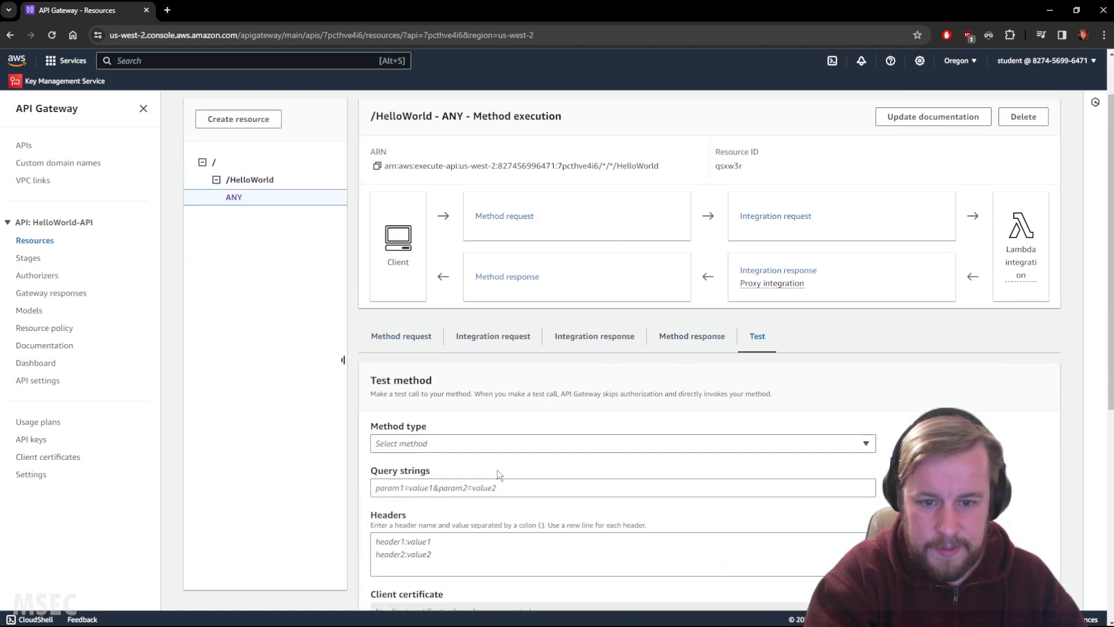
scroll(532, 390, "up", 5)
left_click(497, 411)
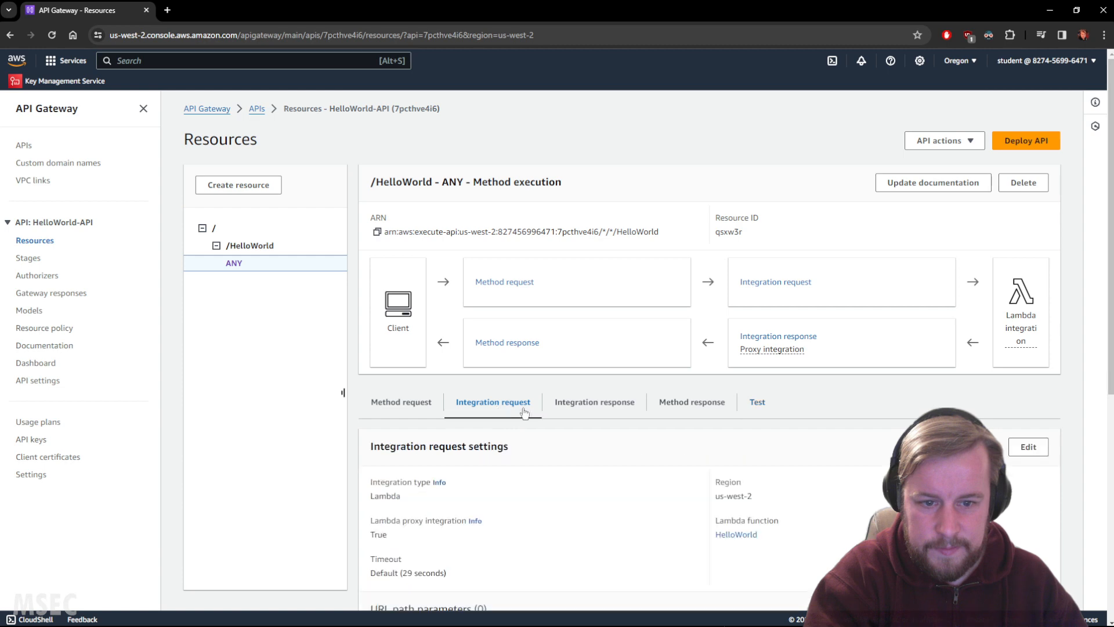
left_click(502, 285)
scroll(494, 455, "down", 4)
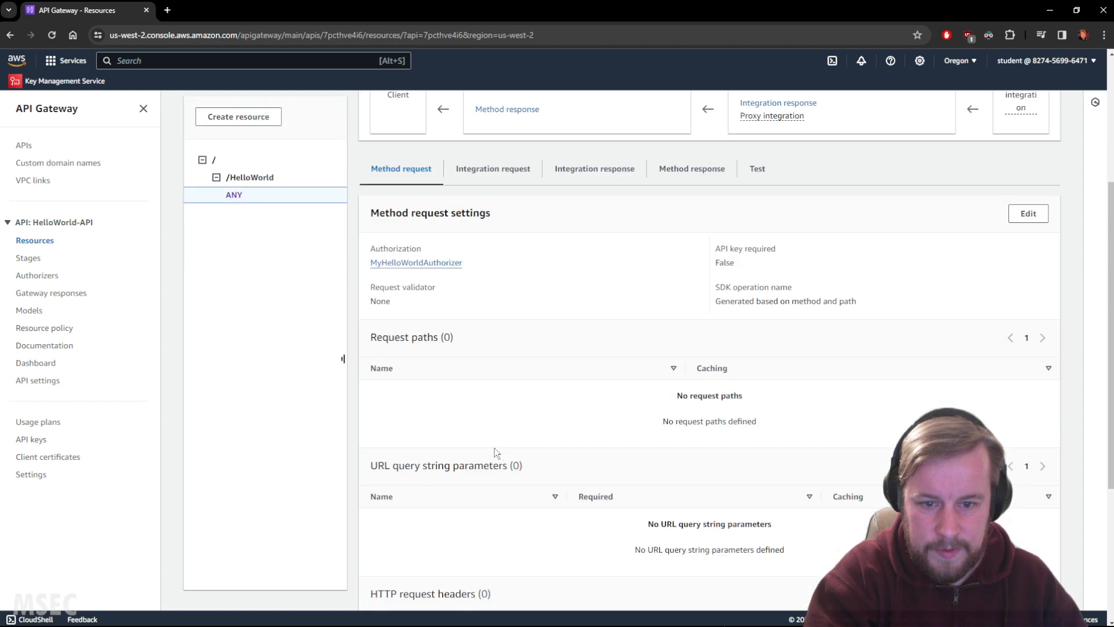
scroll(540, 378, "up", 5)
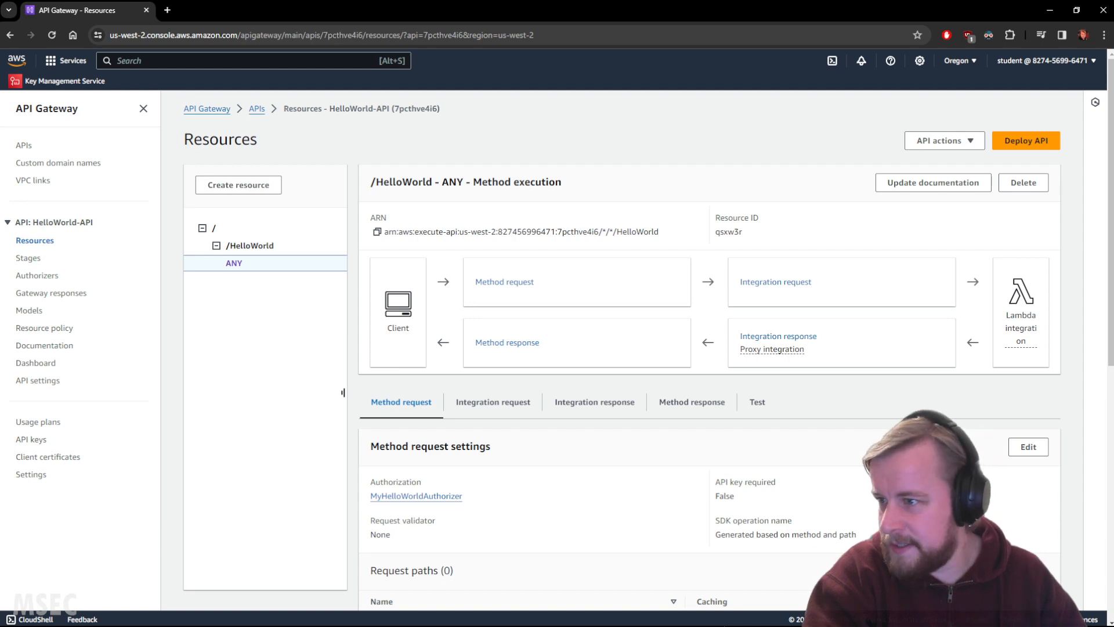
Copy the invoke URL of the default stage of HelloWorld-API and open it in a new browser tab.
left_click(30, 257)
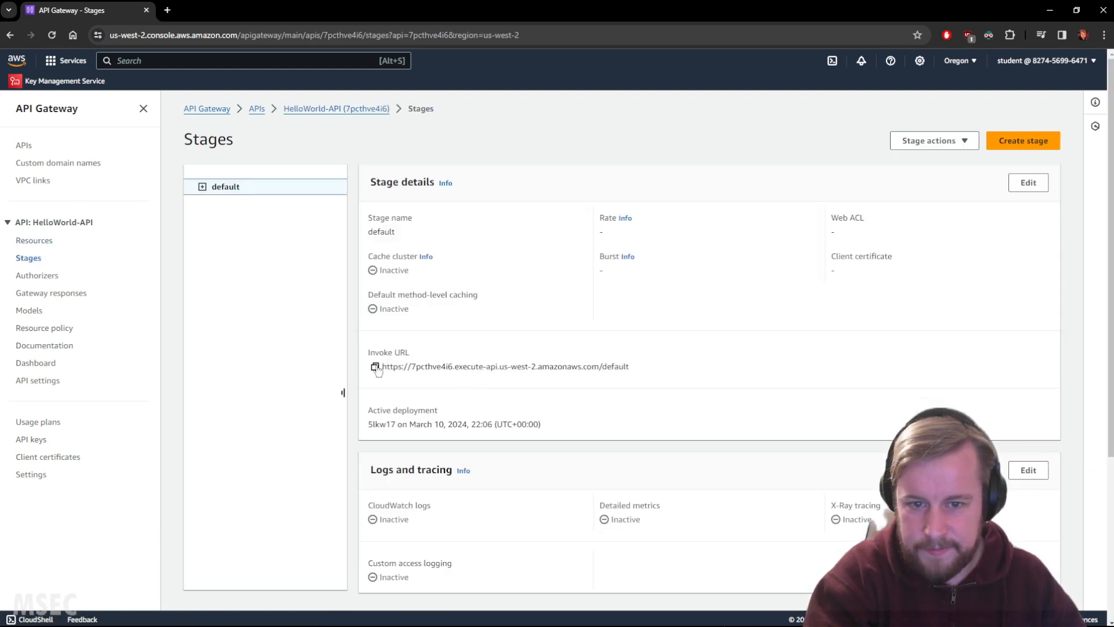
left_click(375, 367)
left_click(163, 12)
key("ctrl+v")
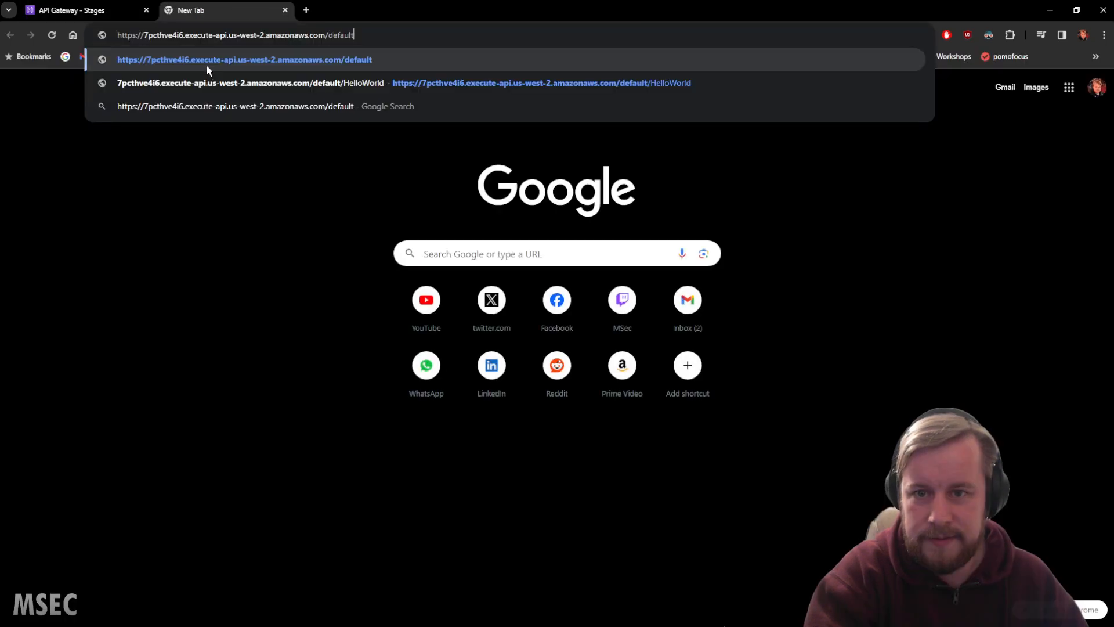
key("Return")
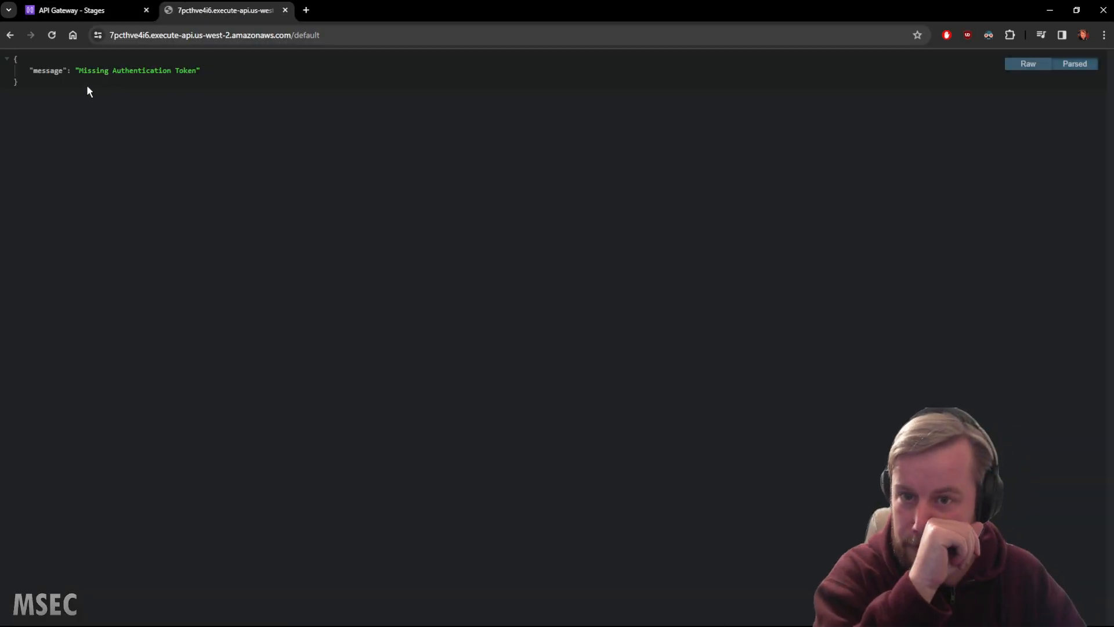
Append /HelloWorld to the default stage's invoke URL and load the endpoint.
left_click(70, 10)
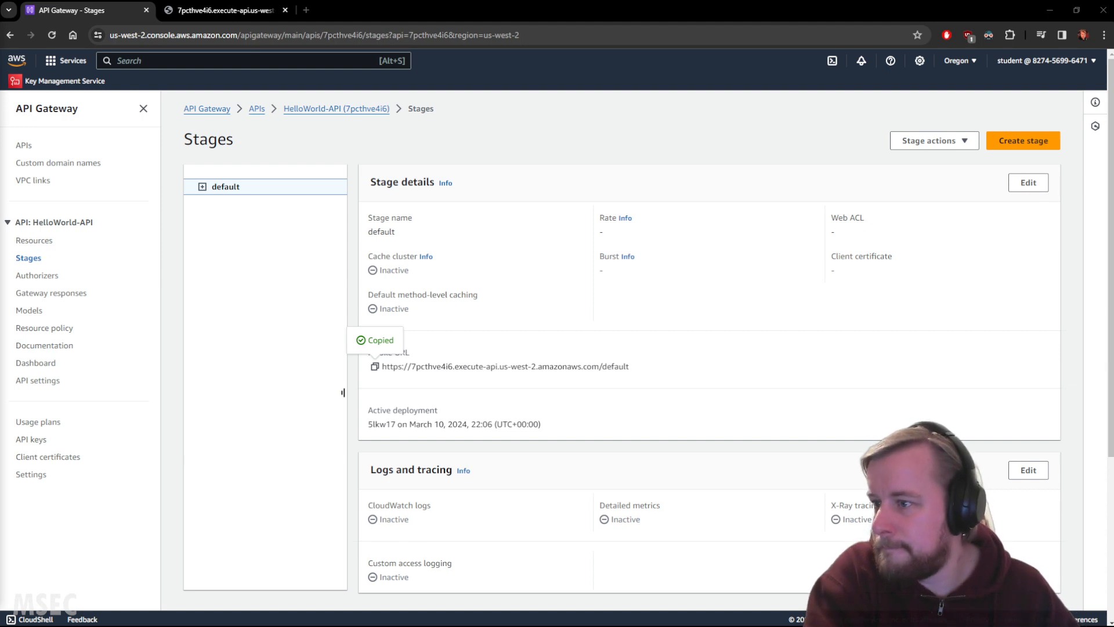
left_click(226, 12)
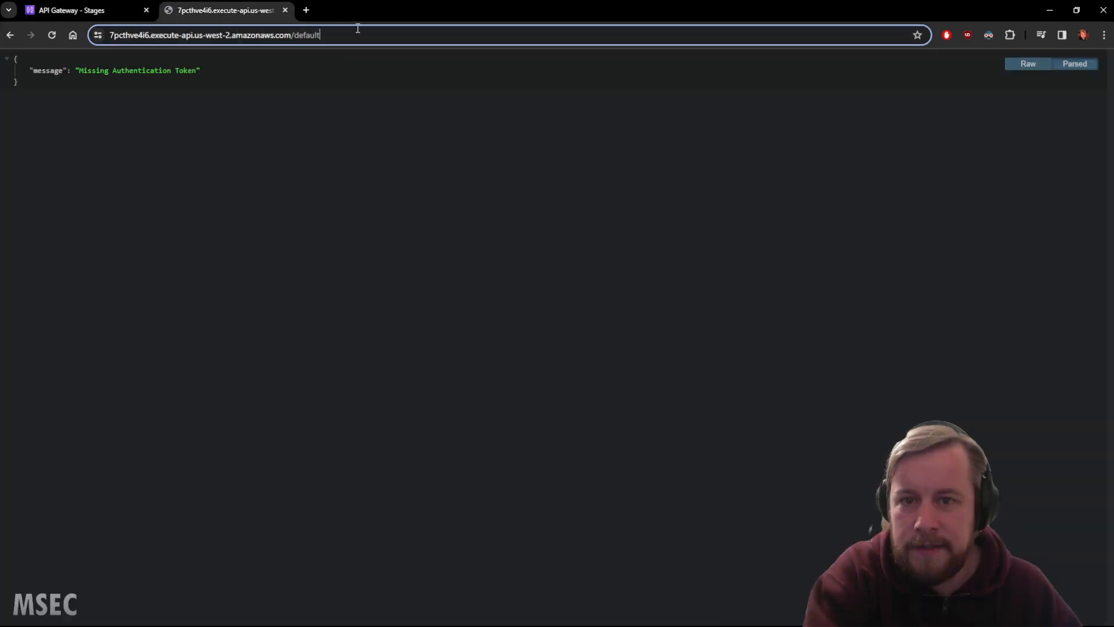
left_click(372, 39)
left_click(372, 39)
type("/HelloWorld")
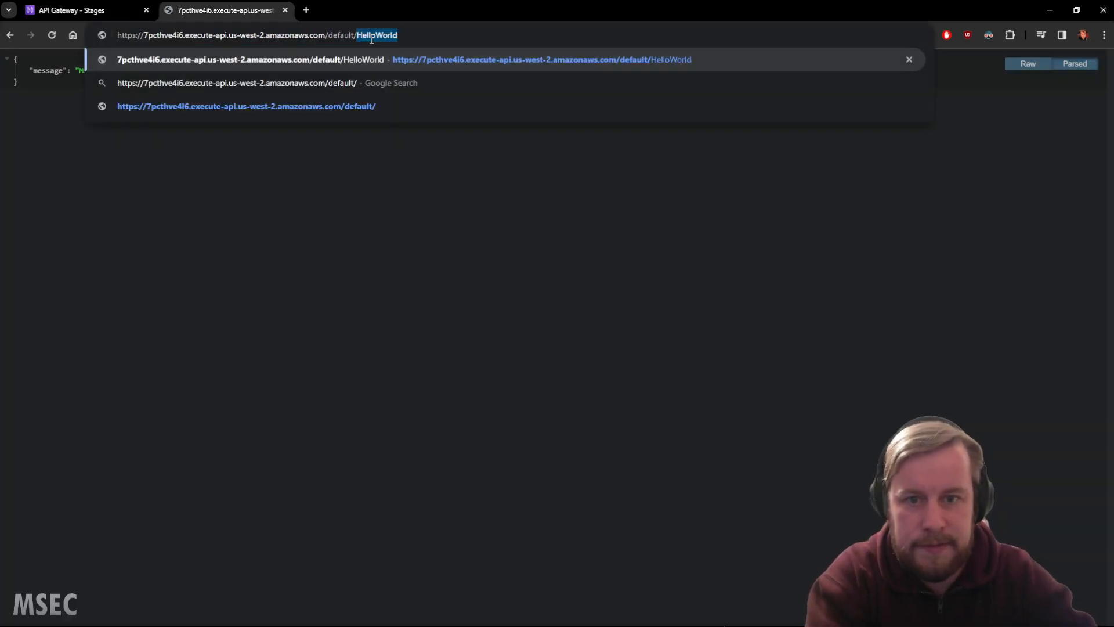
key("Return")
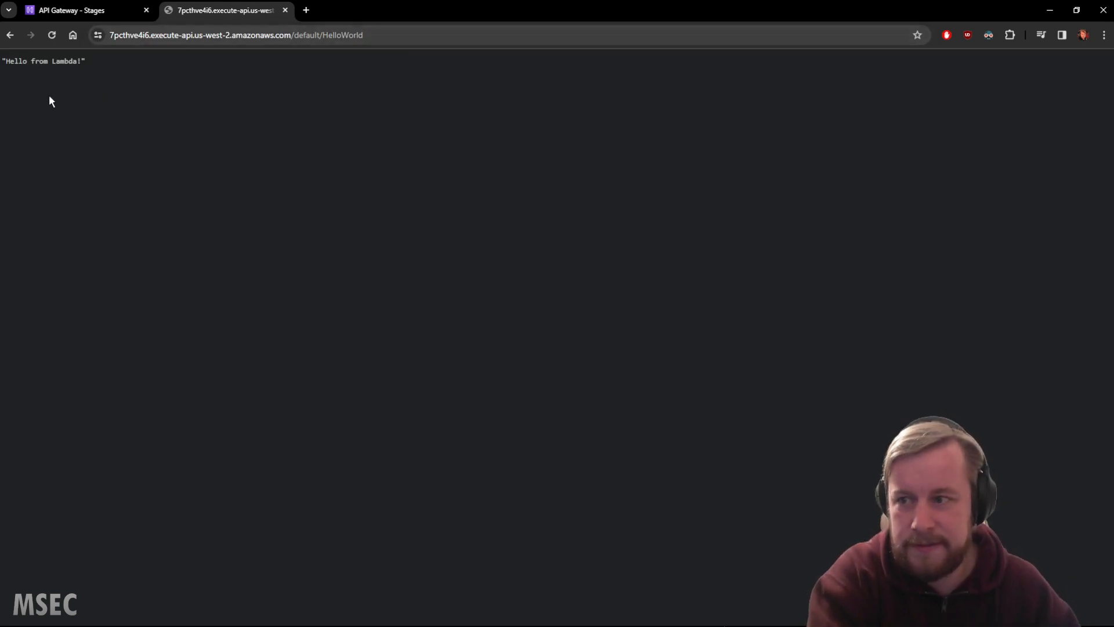
Reload the /default/HelloWorld endpoint several times to check whether the response requires authorization.
left_click(49, 33)
left_click(51, 36)
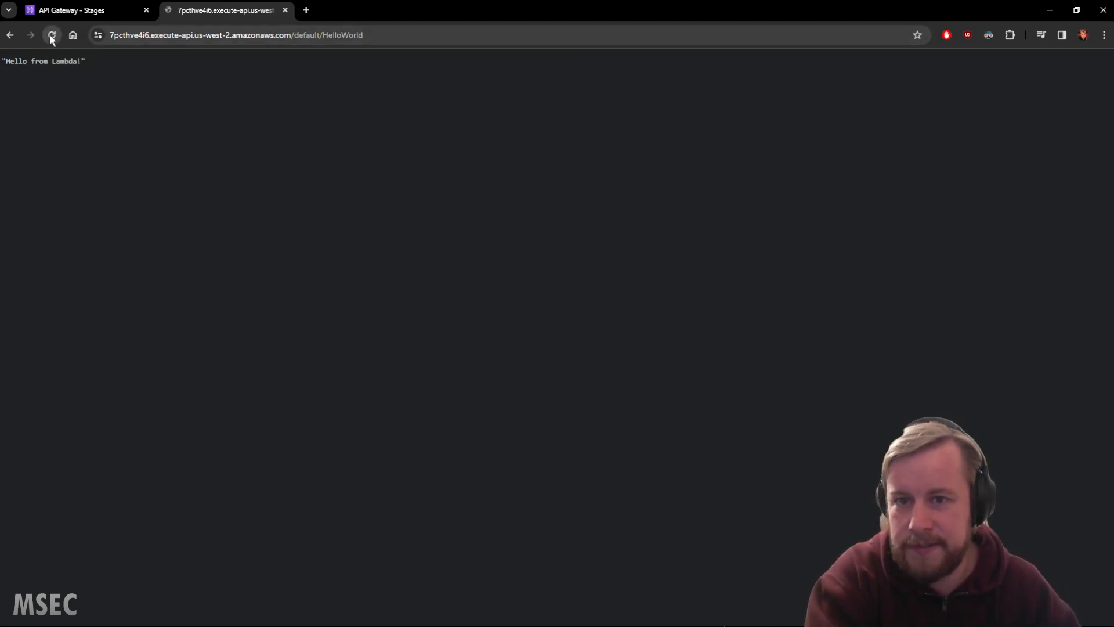
left_click(52, 37)
left_click(51, 36)
left_click(51, 36)
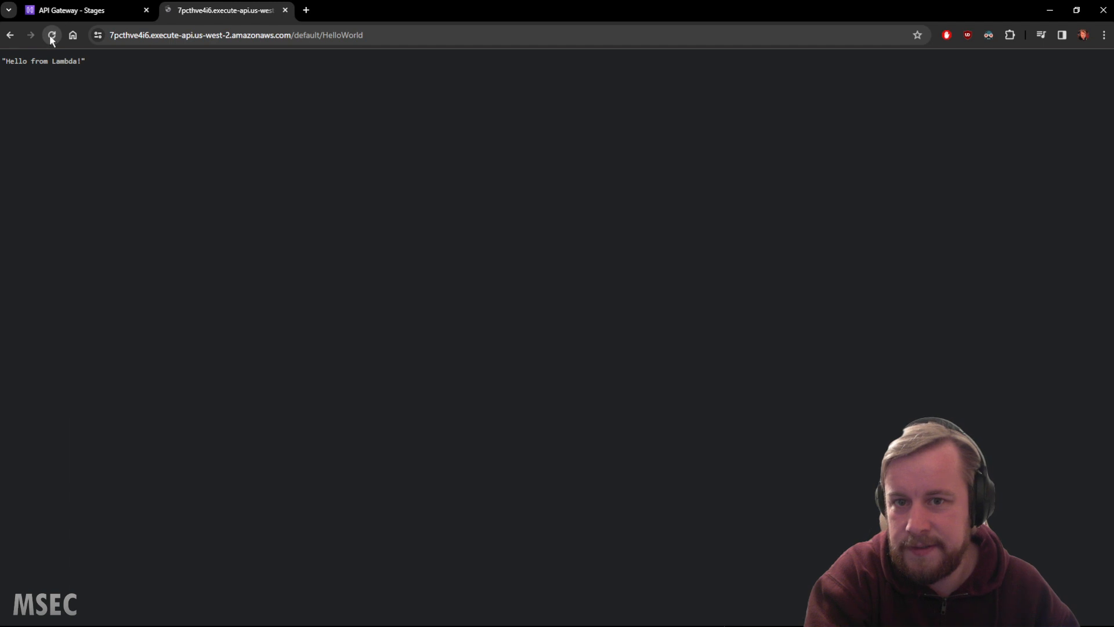
Refresh the deployed HelloWorld endpoint repeatedly to recheck whether it still answers without authorization.
left_click(50, 35)
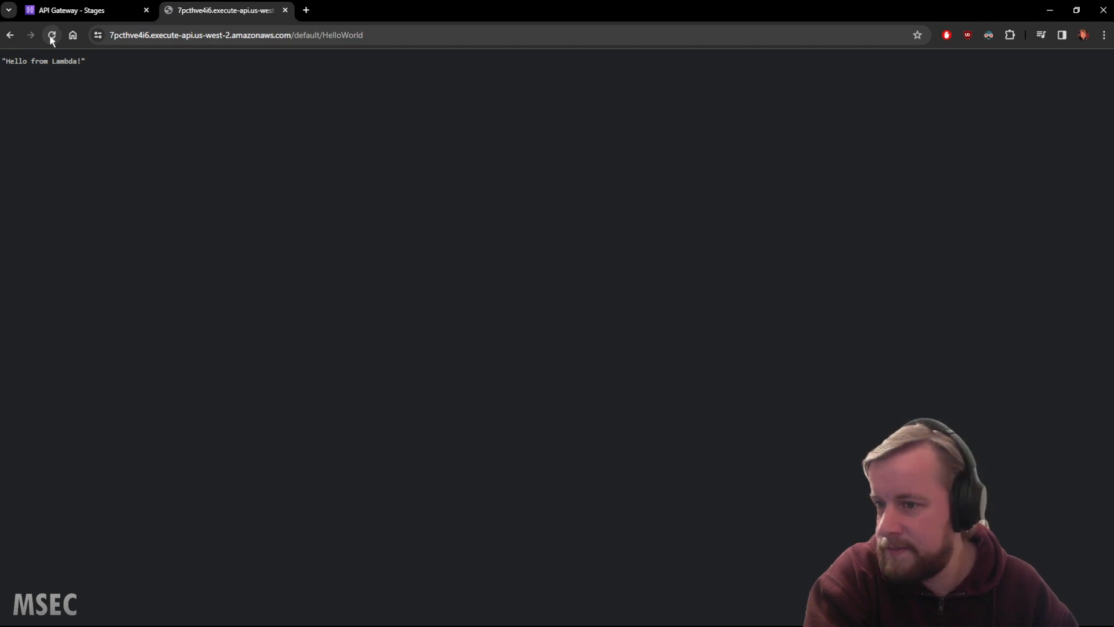
left_click(51, 36)
left_click(51, 36)
left_click(50, 36)
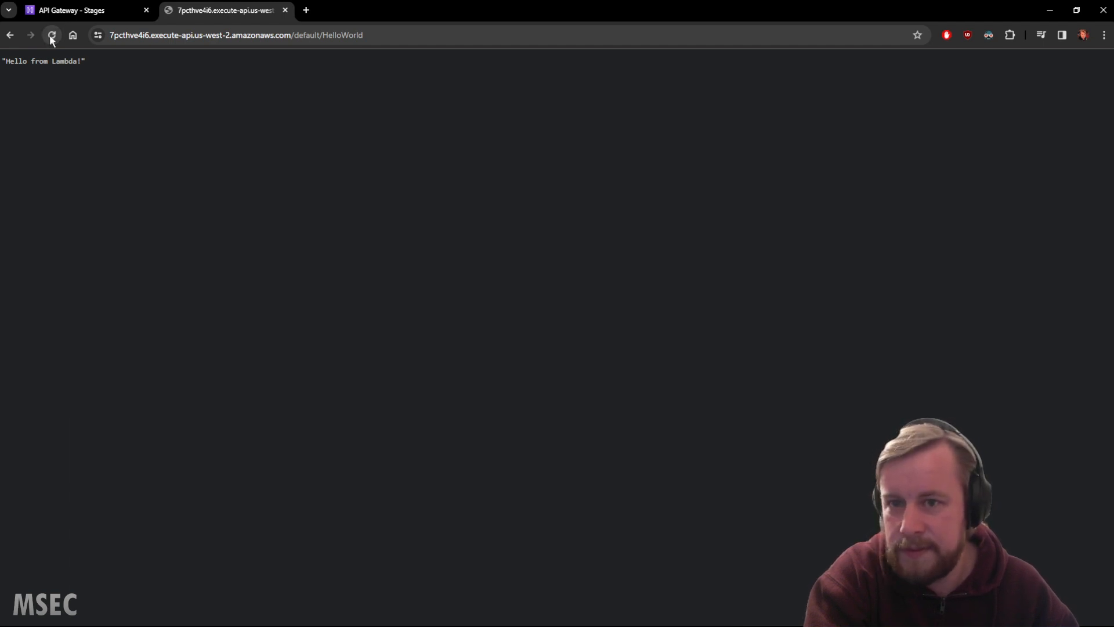
left_click(51, 36)
left_click(50, 36)
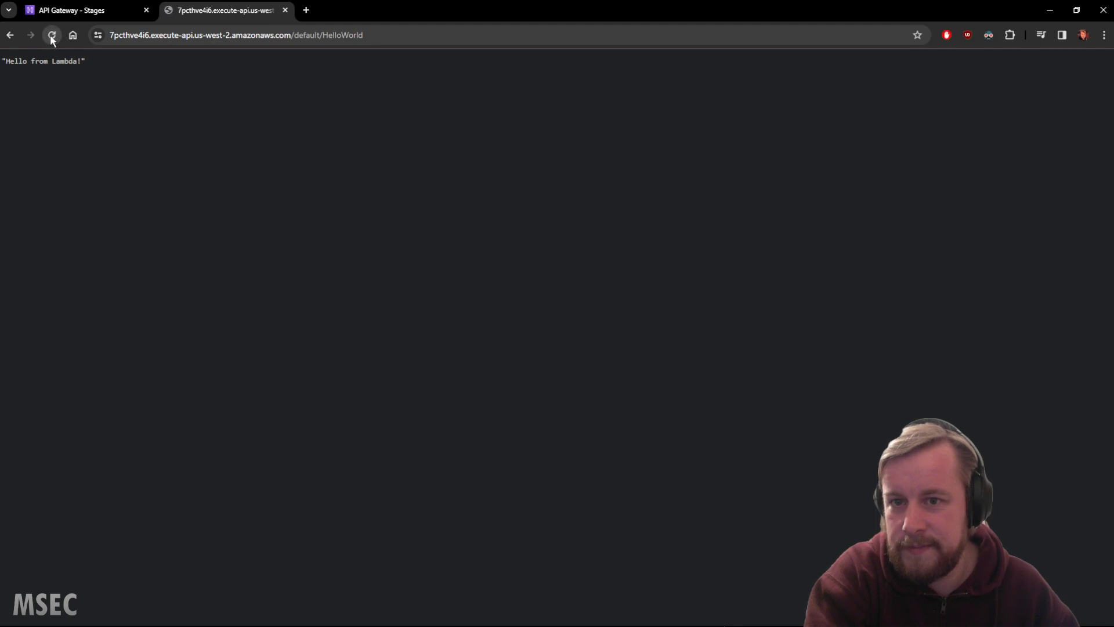
Load the default stage's root invoke URL, ending in /default, to compare its response.
left_click(196, 41)
key("ctrl+v")
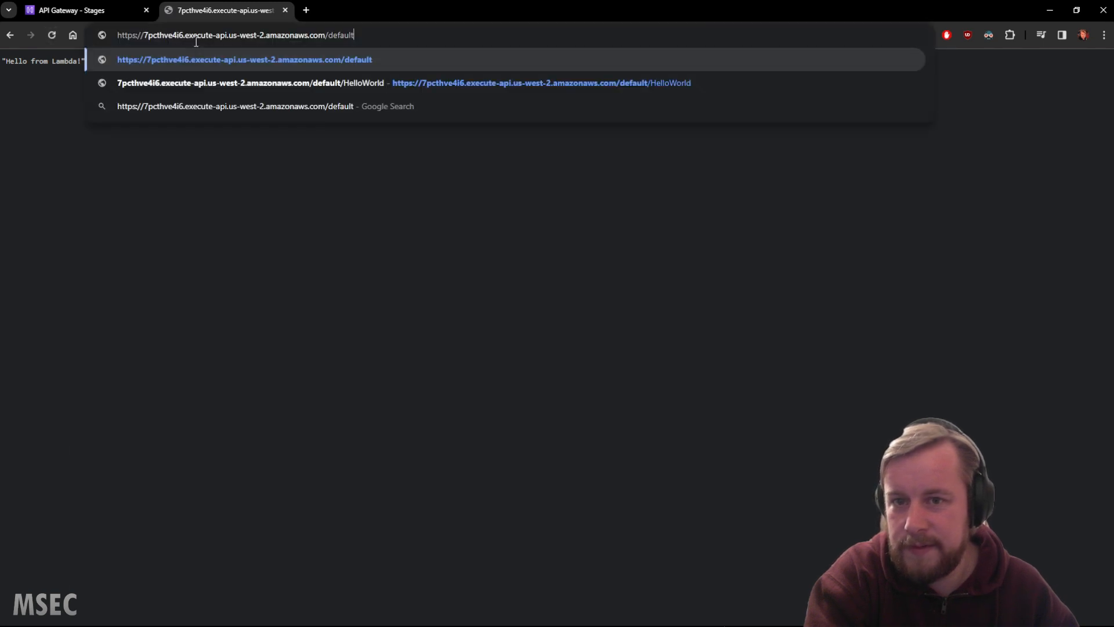
key("Return")
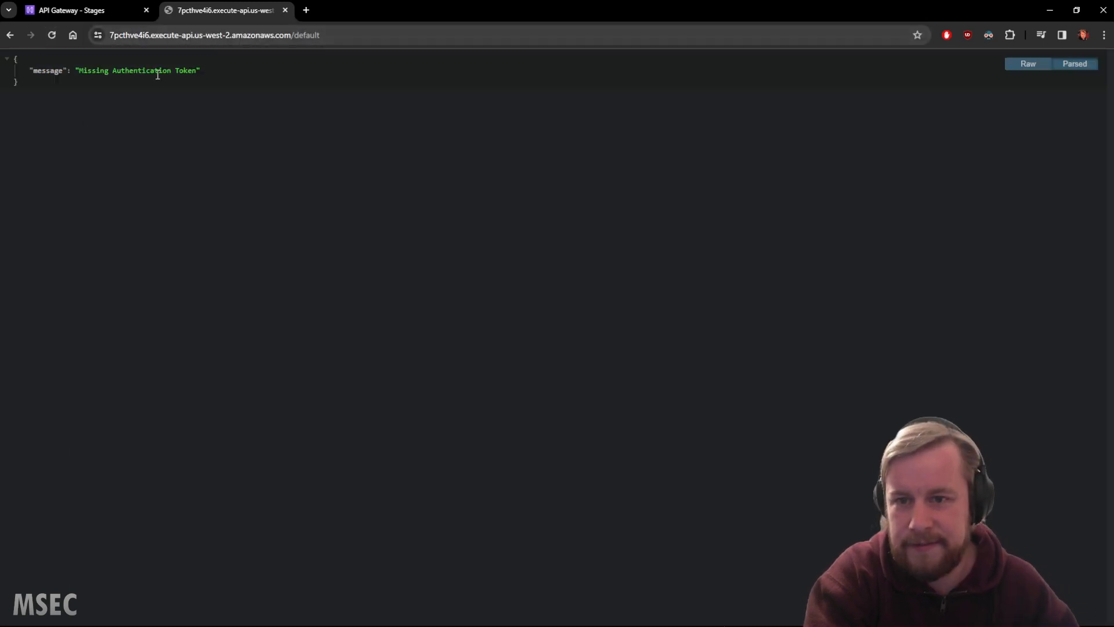
Extend the /default address with /HelloWorld and load that endpoint again.
left_click(349, 27)
left_click(350, 26)
type("//")
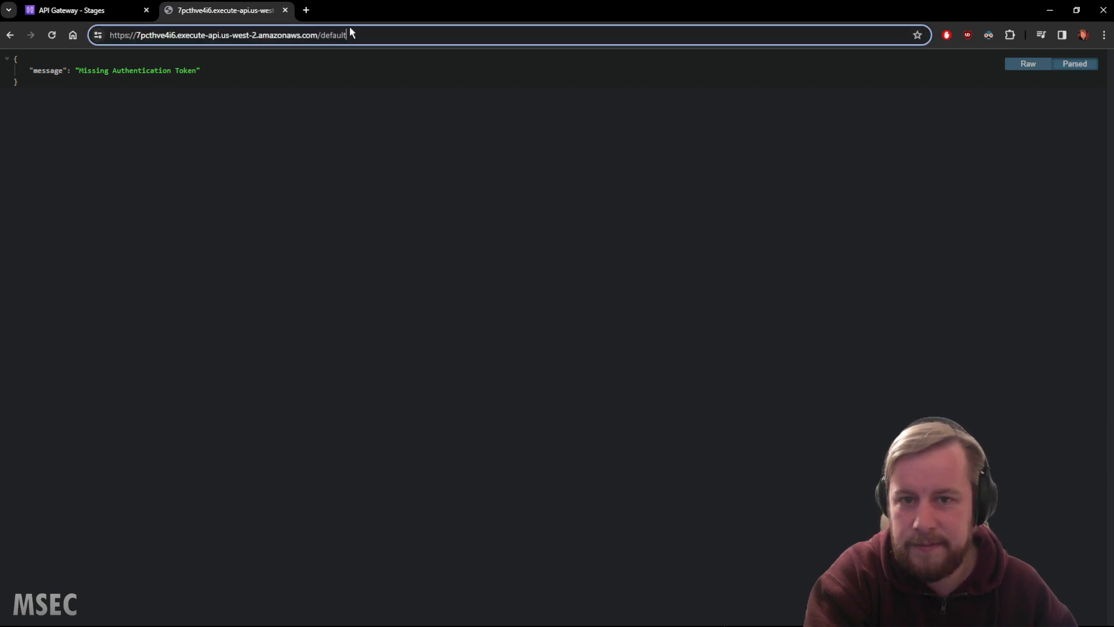
type("je;;")
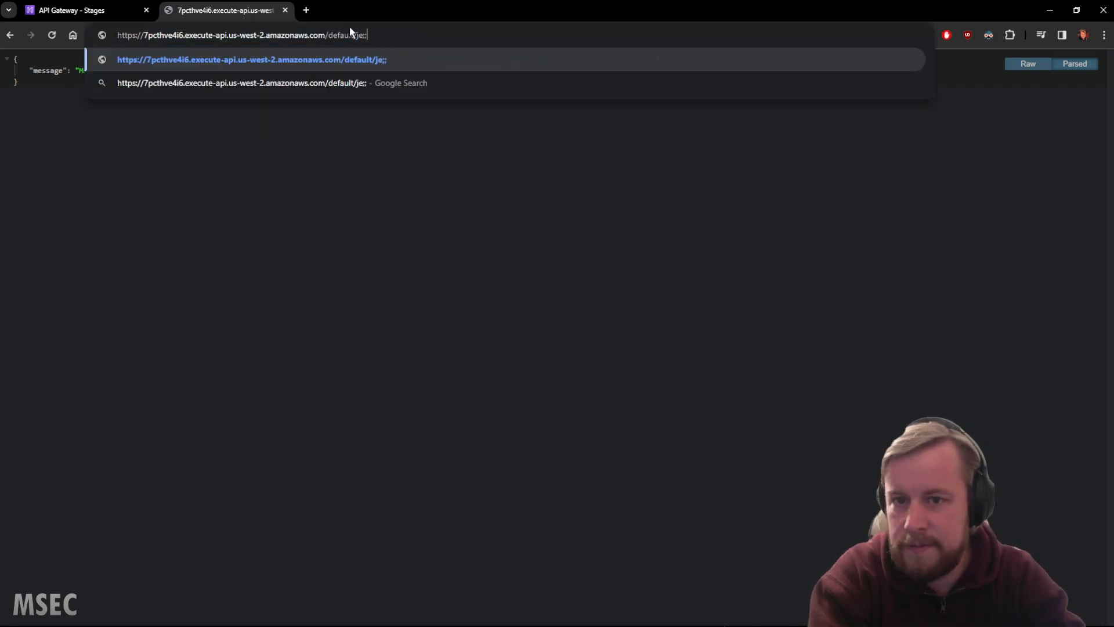
key("BackSpace")
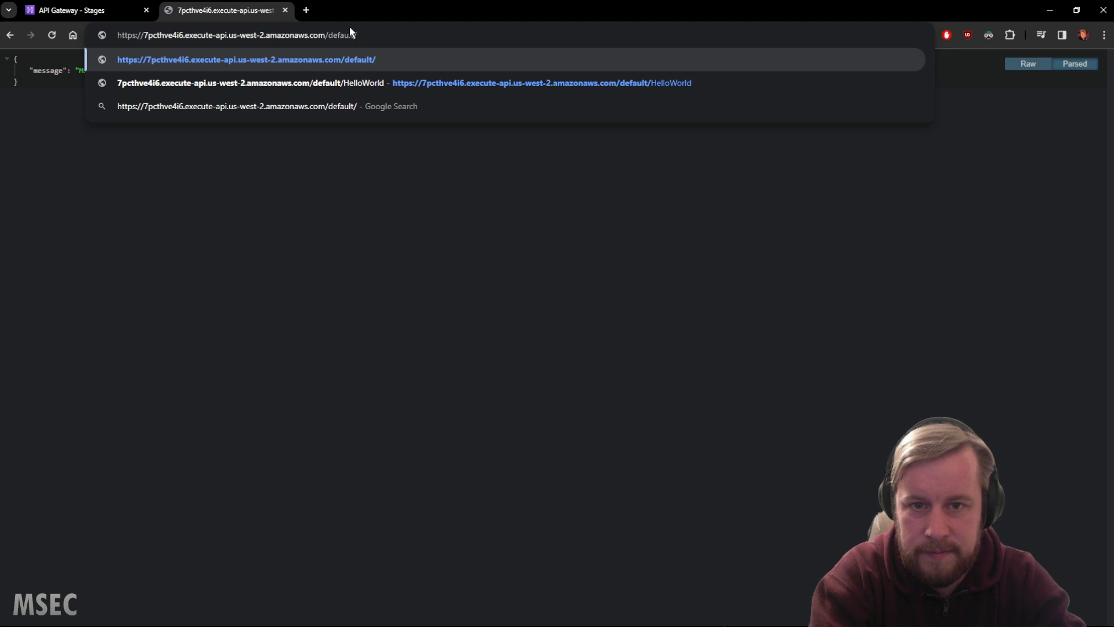
type("helloworl")
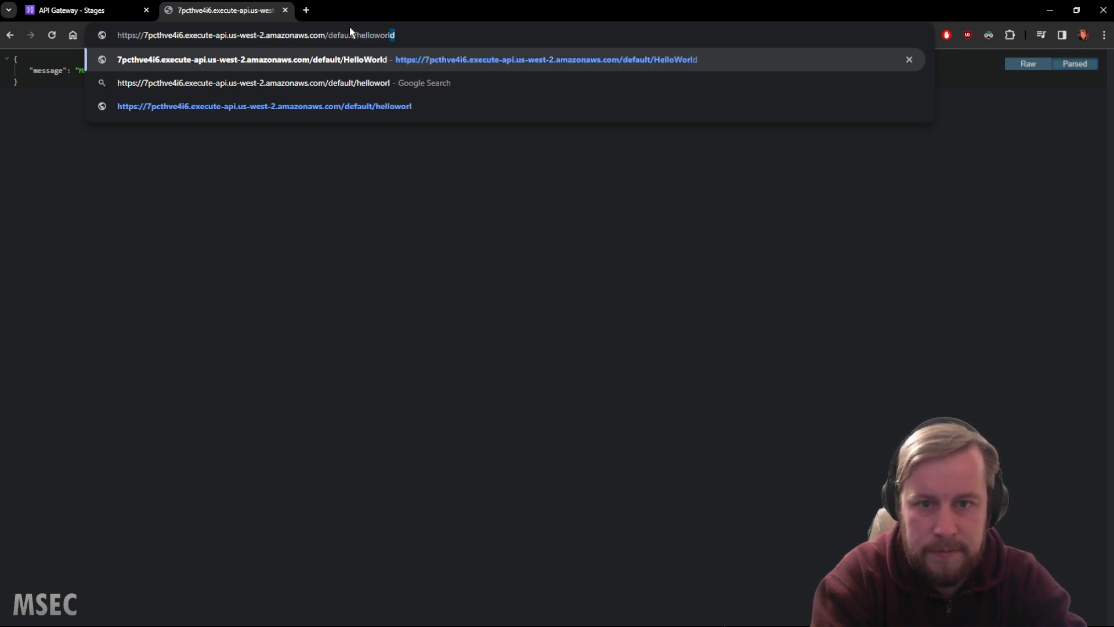
key("Return")
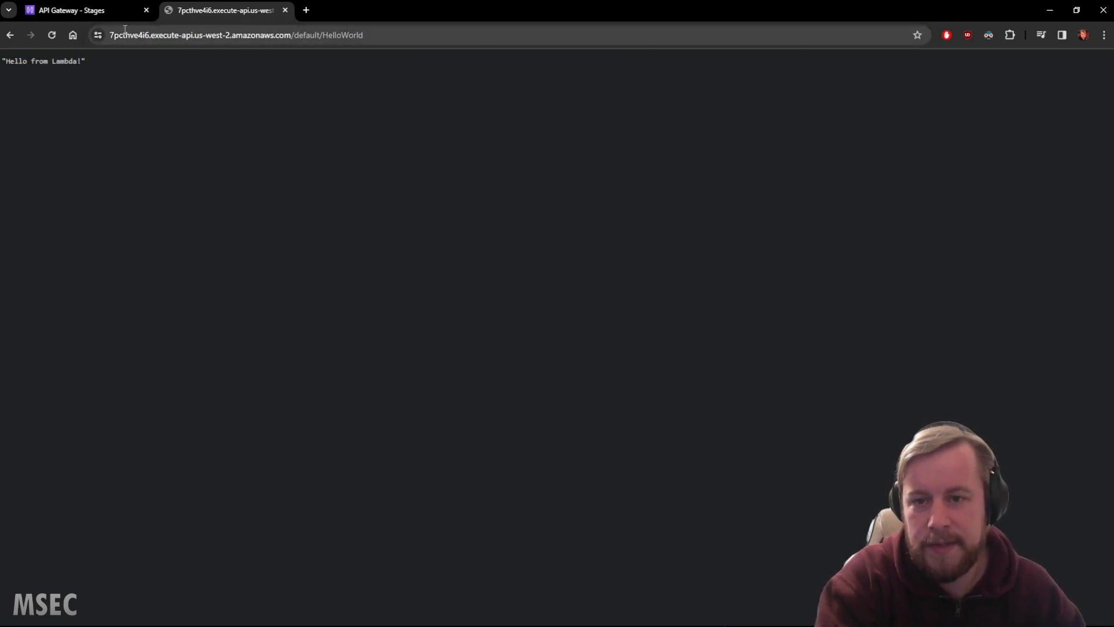
Copy the invoke URL of the GET method under /HelloWorld in the default stage and load it in the endpoint tab.
left_click(80, 11)
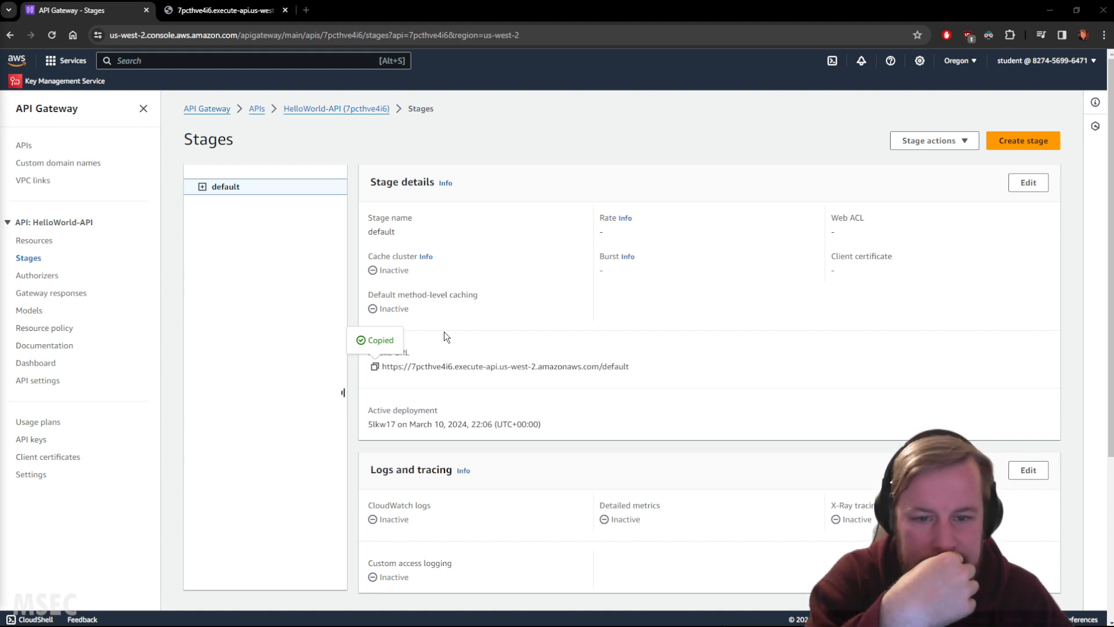
left_click(217, 190)
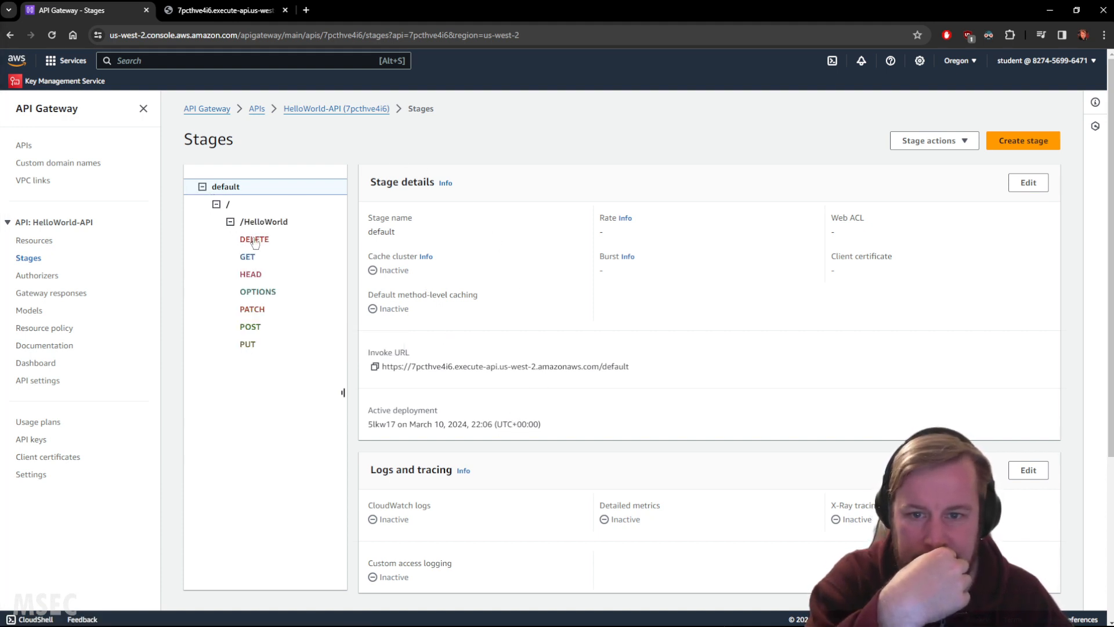
left_click(251, 259)
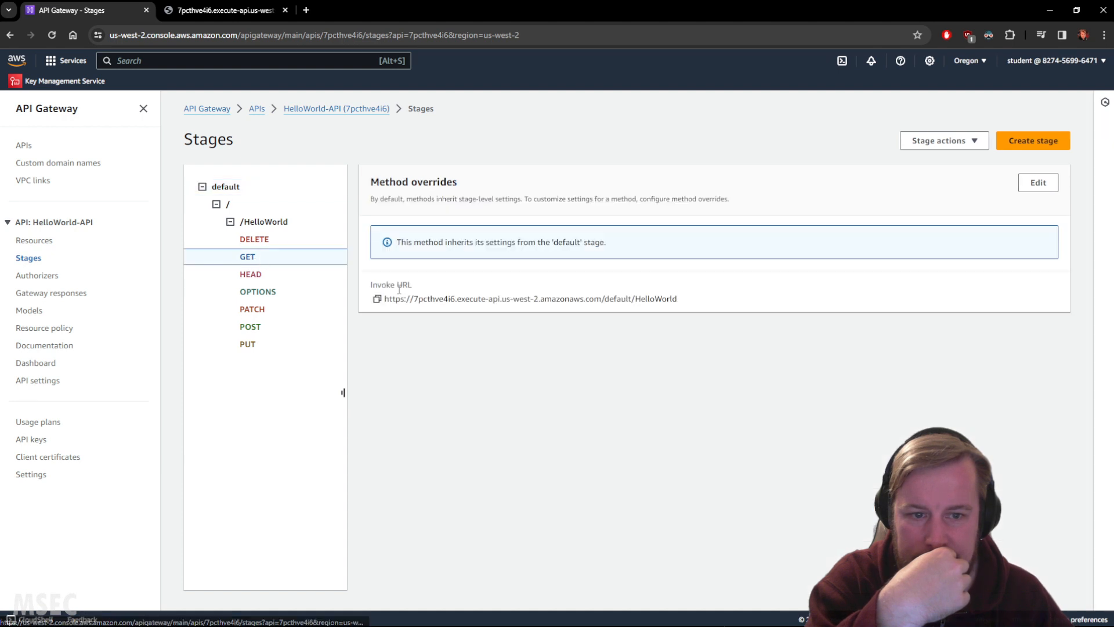
left_click(377, 298)
left_click(220, 6)
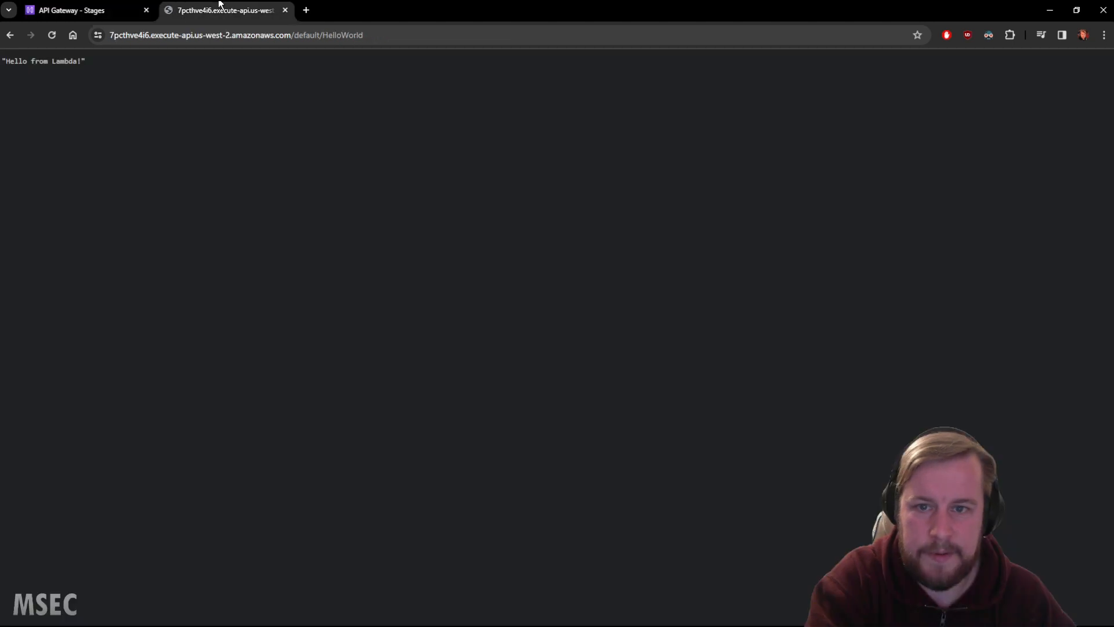
left_click(218, 37)
key("ctrl+v")
key("Return")
Open MyHelloWorldAuthorizer in HelloWorld-API and test it with an empty token value.
left_click(105, 10)
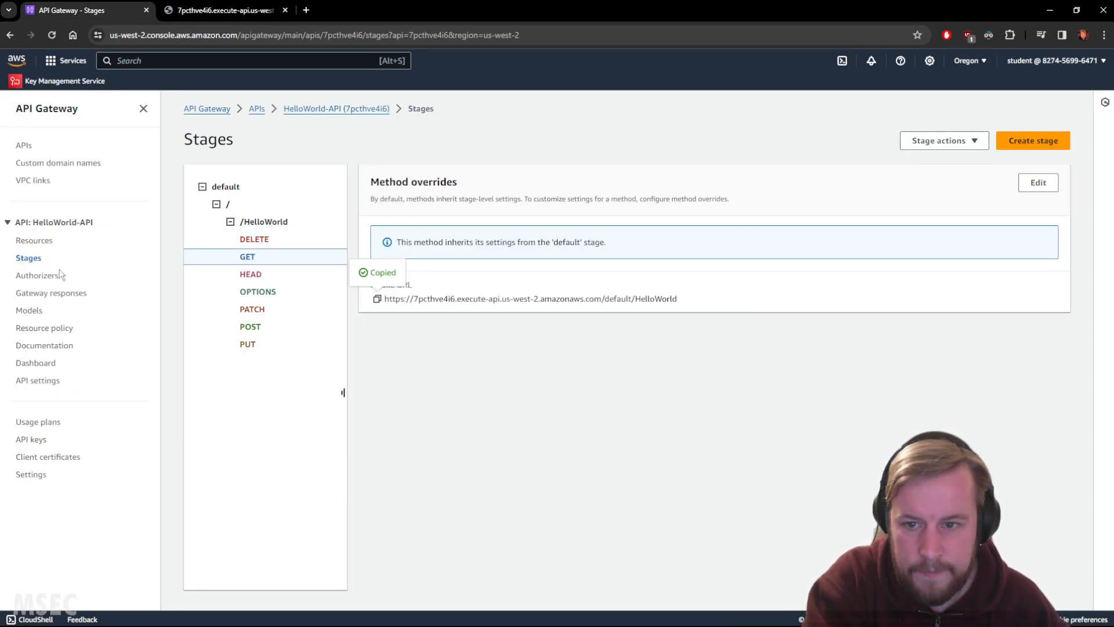
left_click(42, 275)
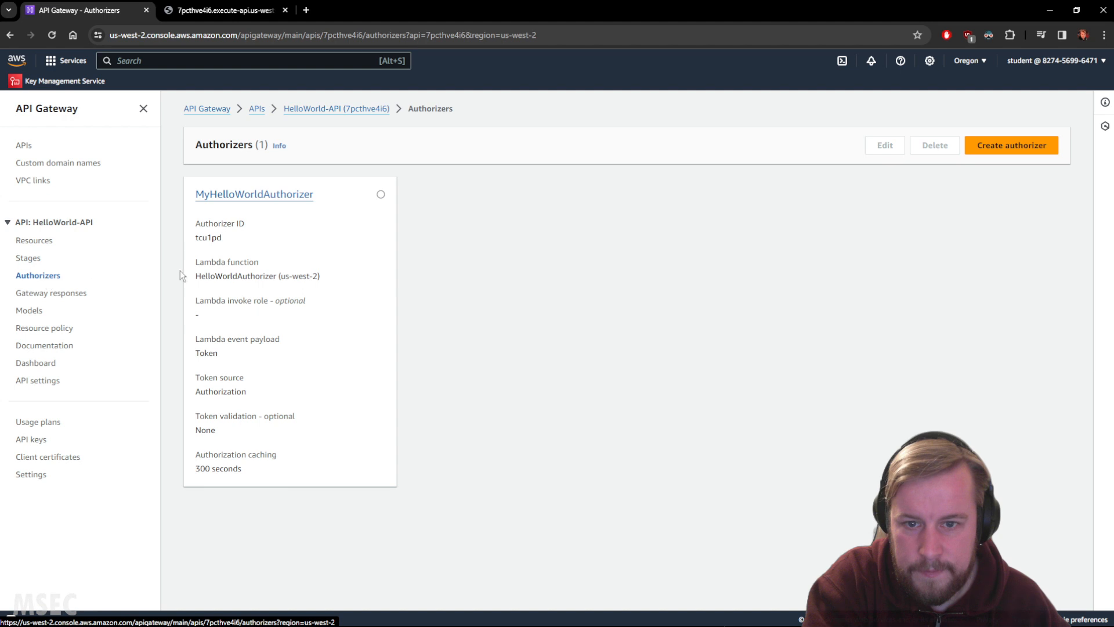
left_click(262, 195)
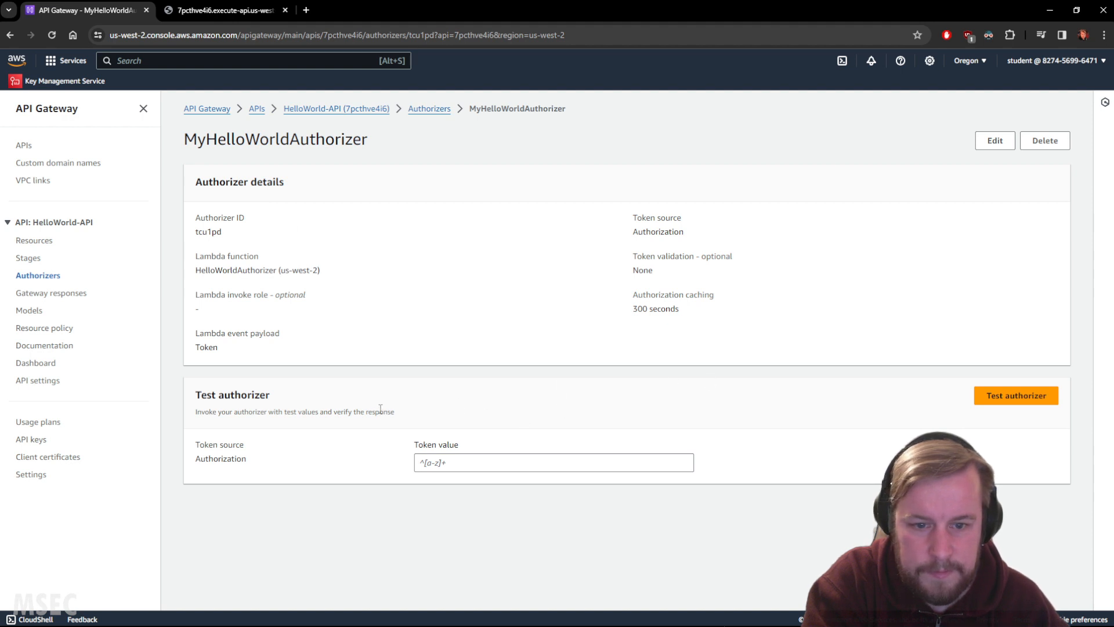
left_click(591, 462)
left_click(1021, 396)
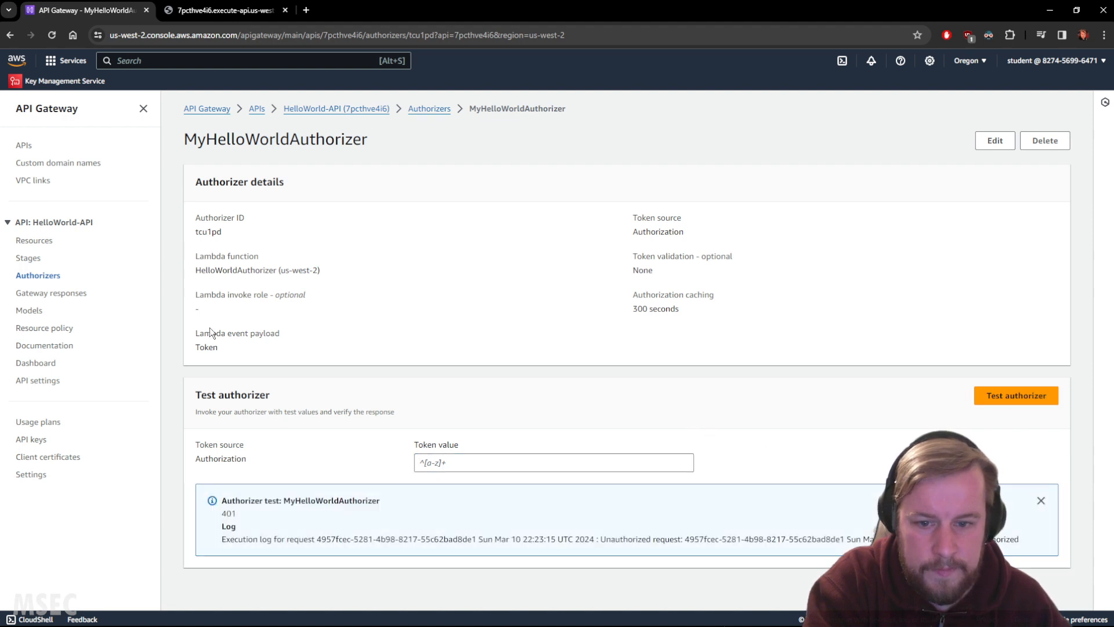
Check the authorization setting of the /HelloWorld ANY method and review the stage details of default.
left_click(41, 242)
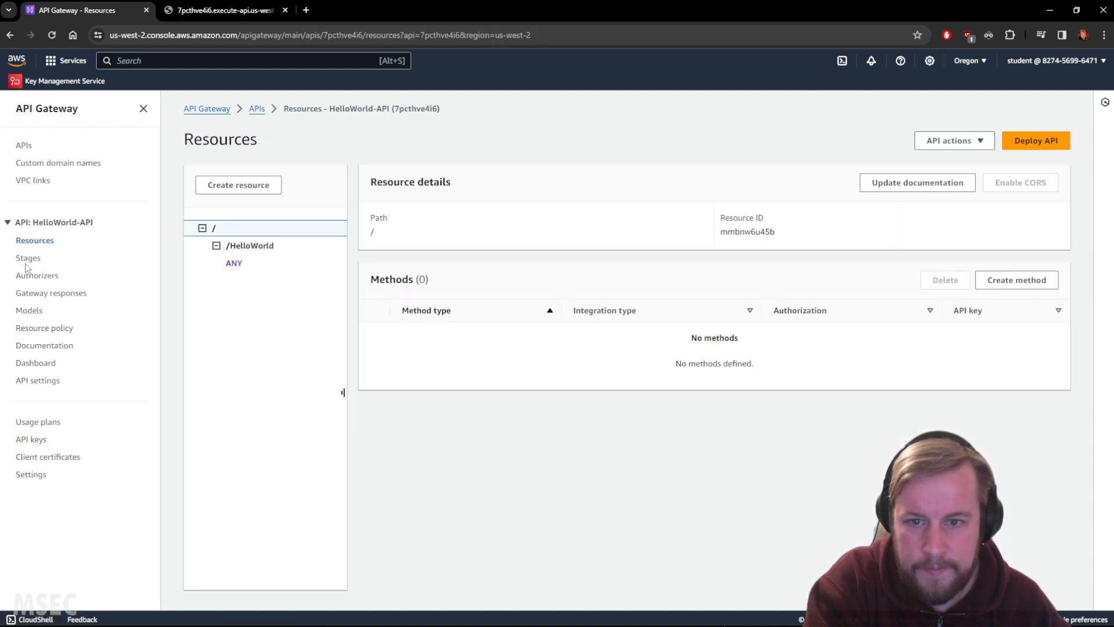
left_click(235, 263)
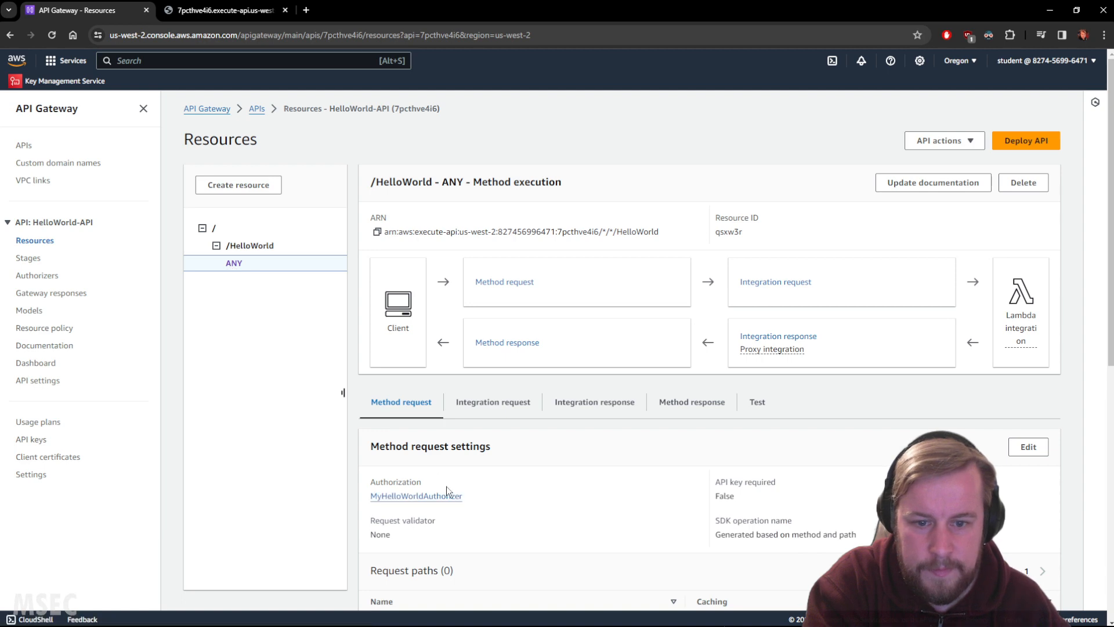
left_click(29, 260)
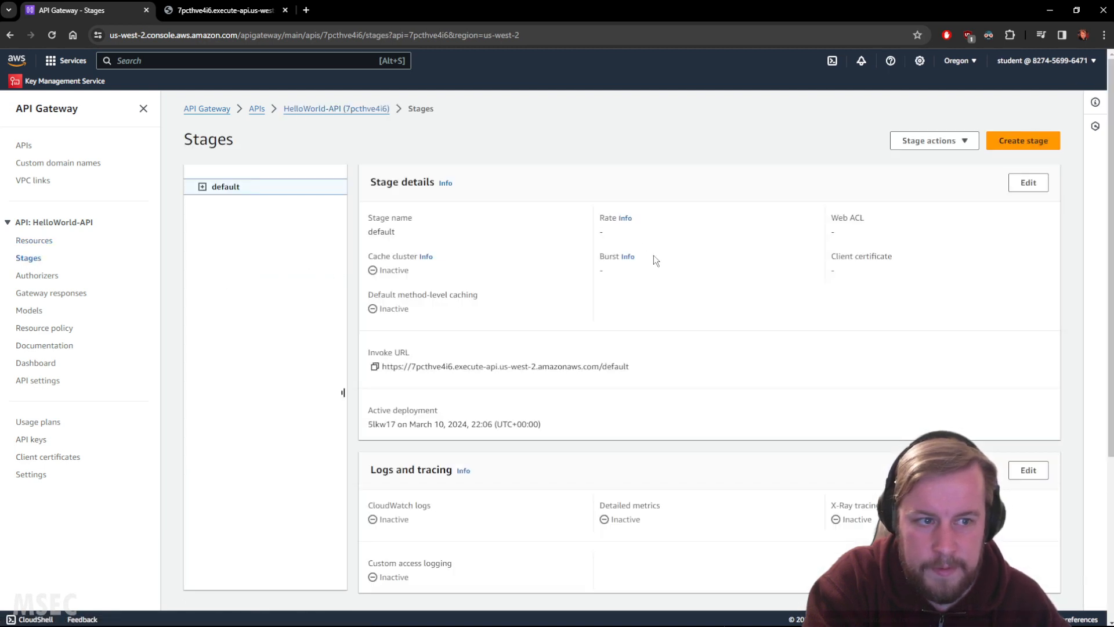
scroll(654, 255, "down", 3)
scroll(622, 308, "up", 1)
scroll(600, 287, "up", 1)
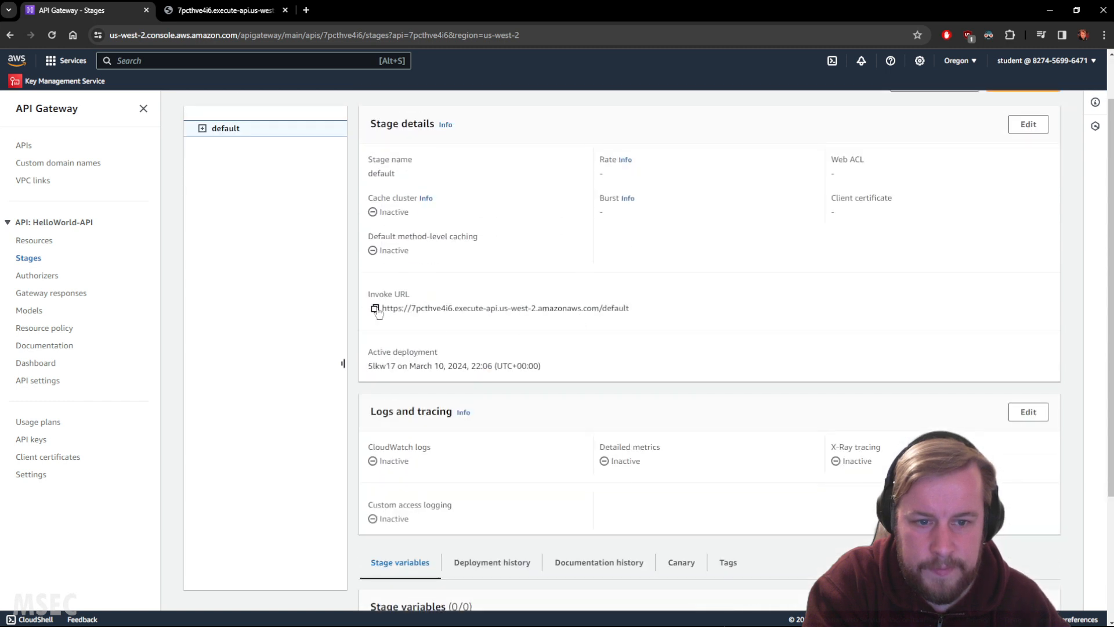
Expand the default stage to the /HelloWorld GET method, copy its invoke URL again and retest it in the endpoint tab.
left_click(202, 128)
left_click(217, 145)
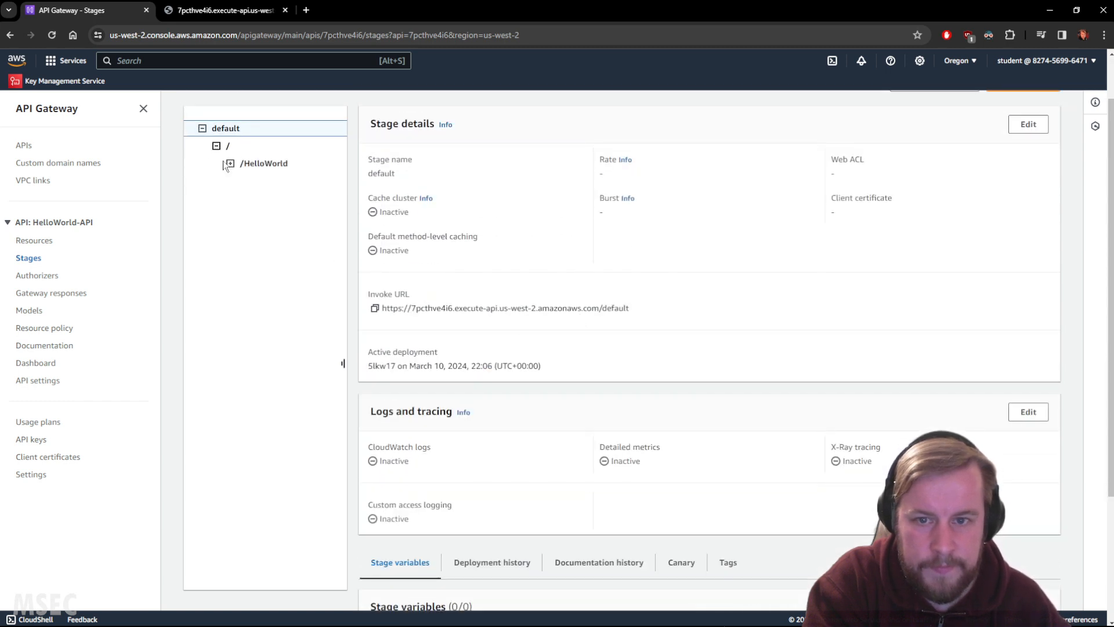
left_click(231, 163)
left_click(248, 197)
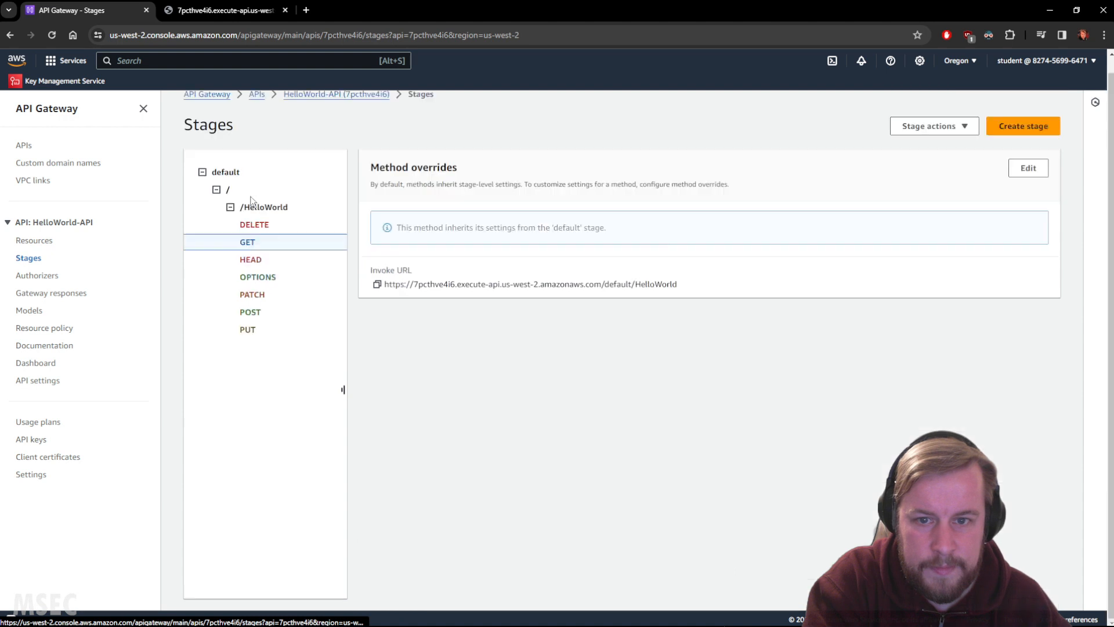
left_click(378, 298)
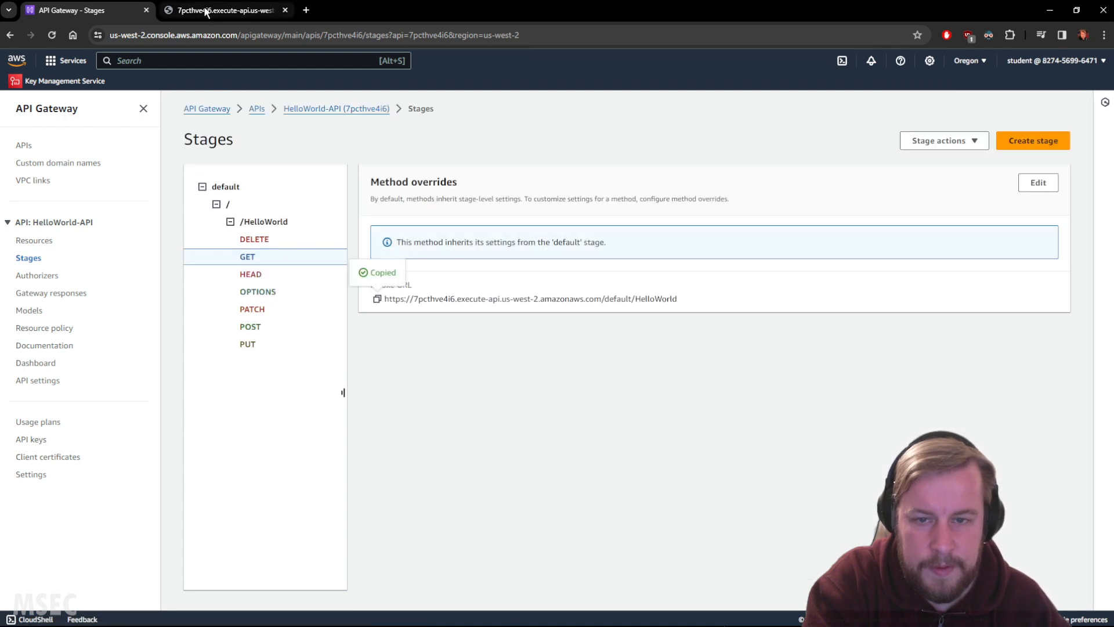
left_click(273, 9)
left_click(207, 32)
key("ctrl+v")
key("Return")
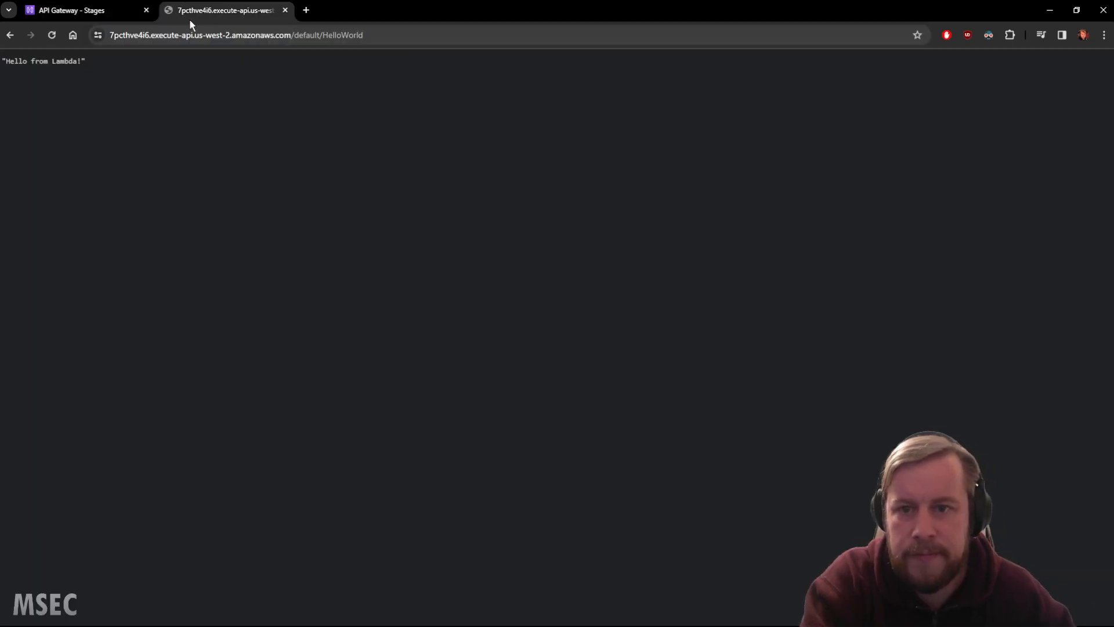
Close the endpoint tab and resave the /HelloWorld ANY method request with MyHelloWorldAuthorizer as its authorization.
left_click(106, 12)
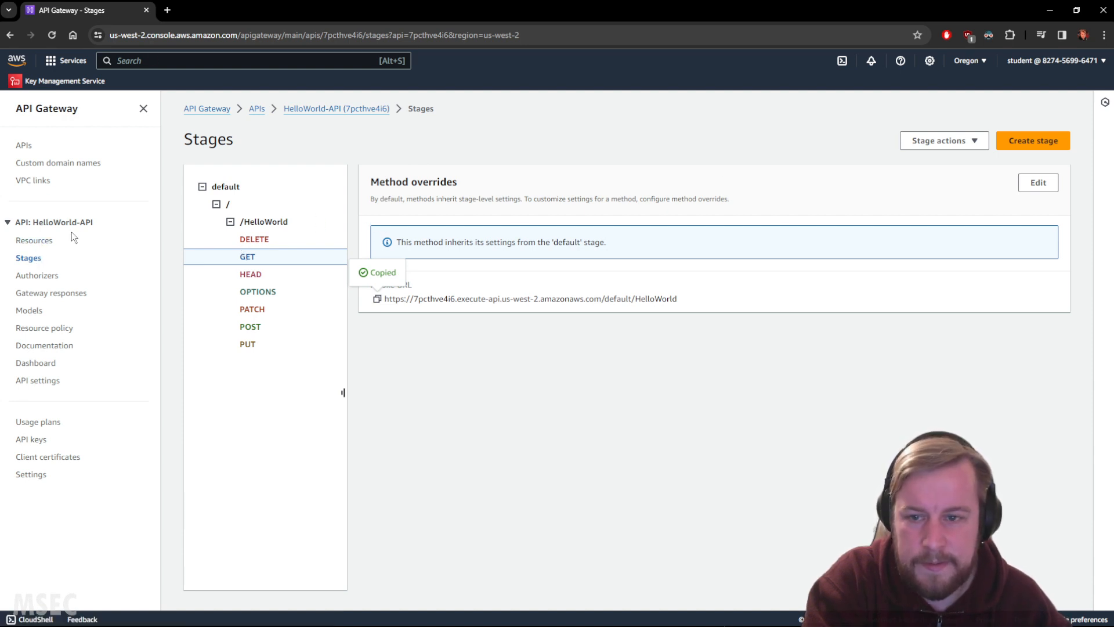
left_click(46, 240)
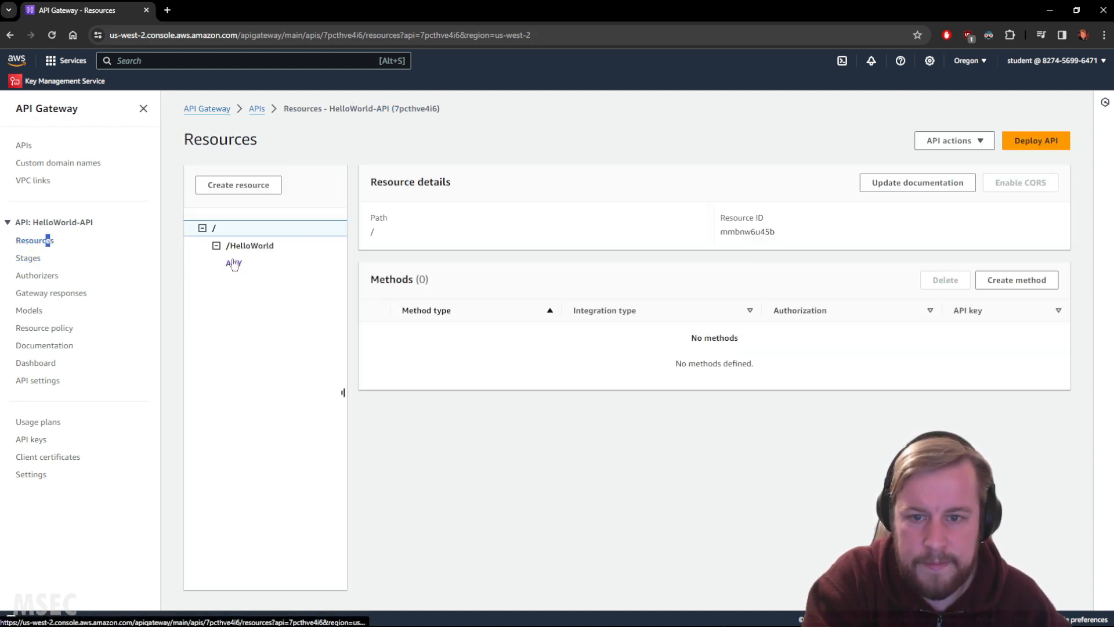
left_click(234, 263)
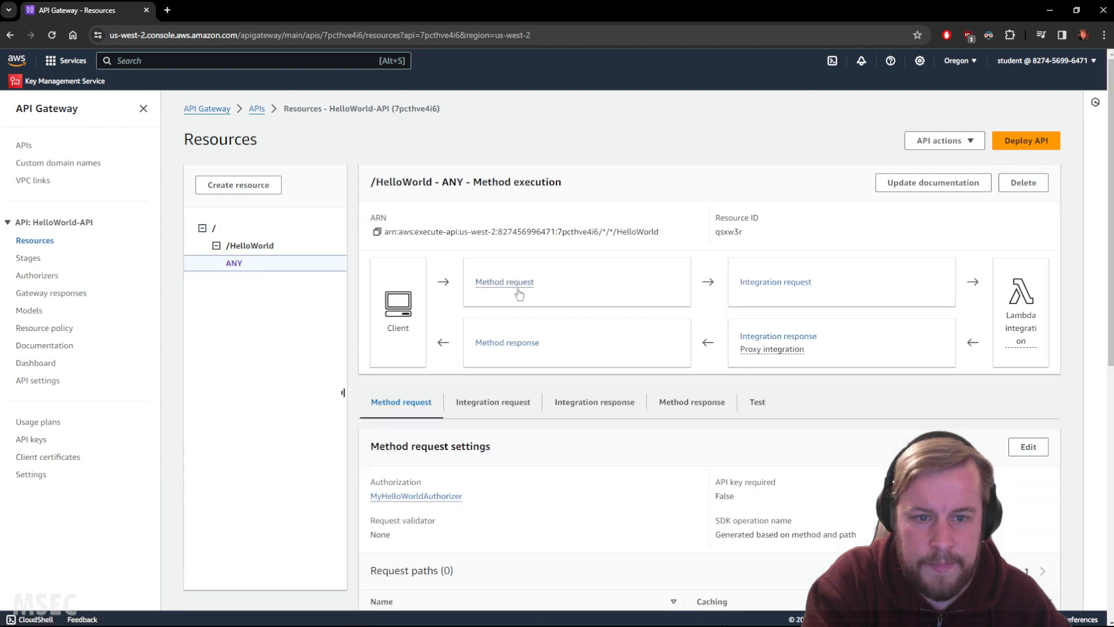
scroll(602, 428, "down", 7)
scroll(590, 472, "up", 5)
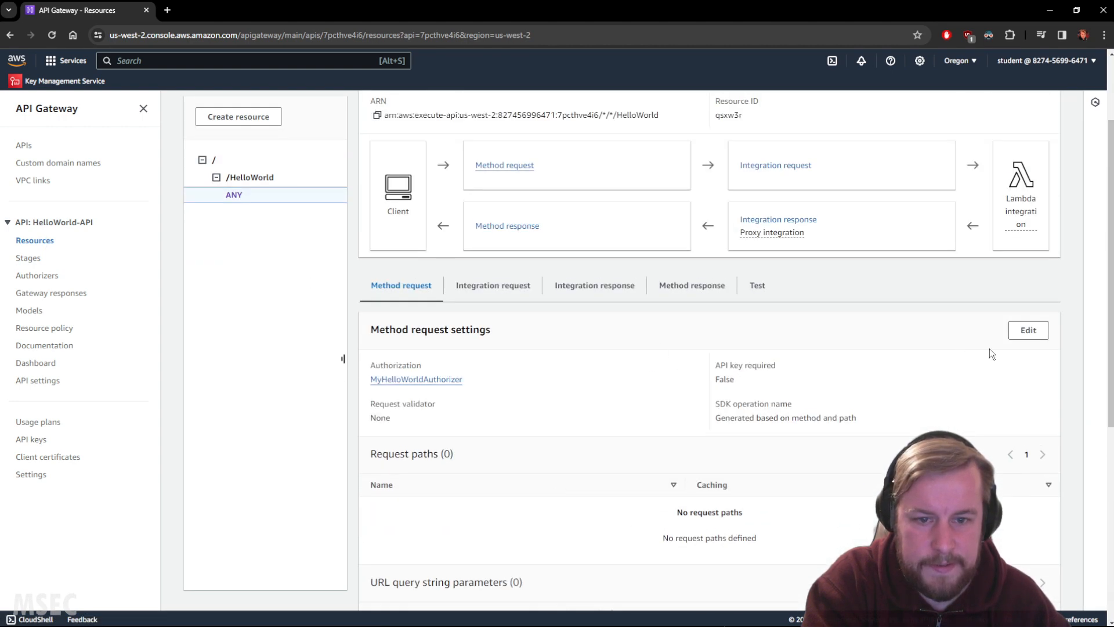
left_click(1028, 330)
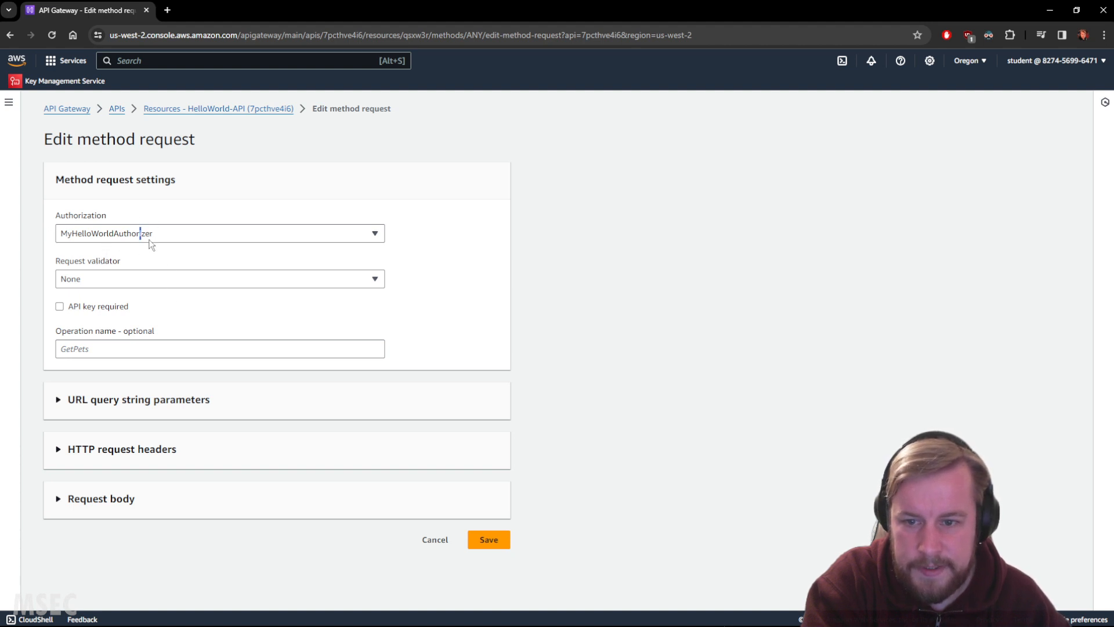
left_click(185, 231)
left_click(184, 231)
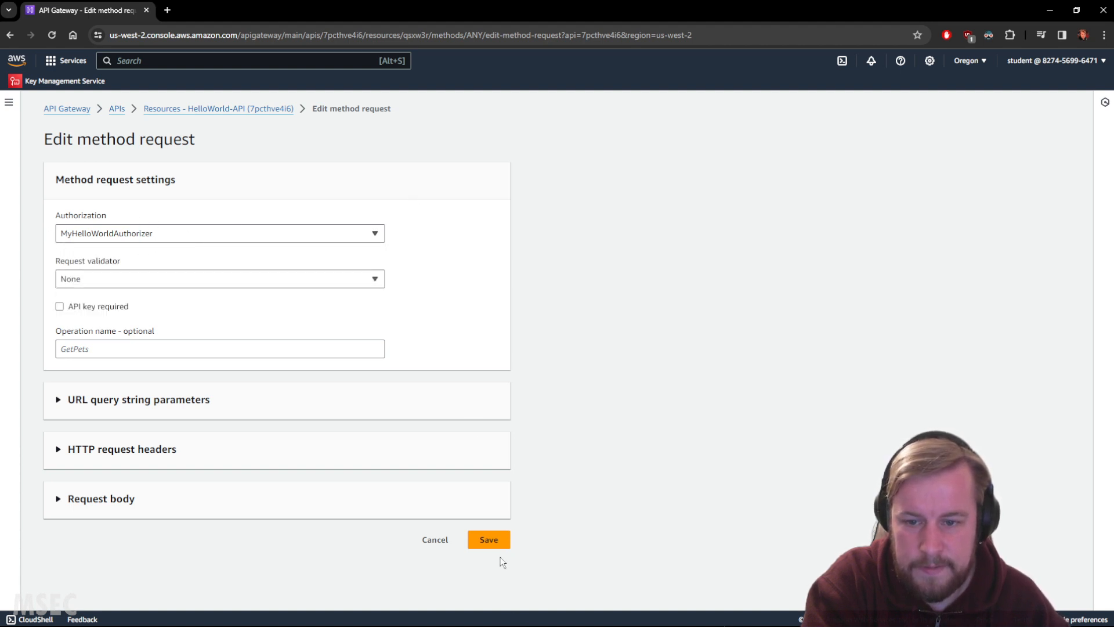
left_click(491, 541)
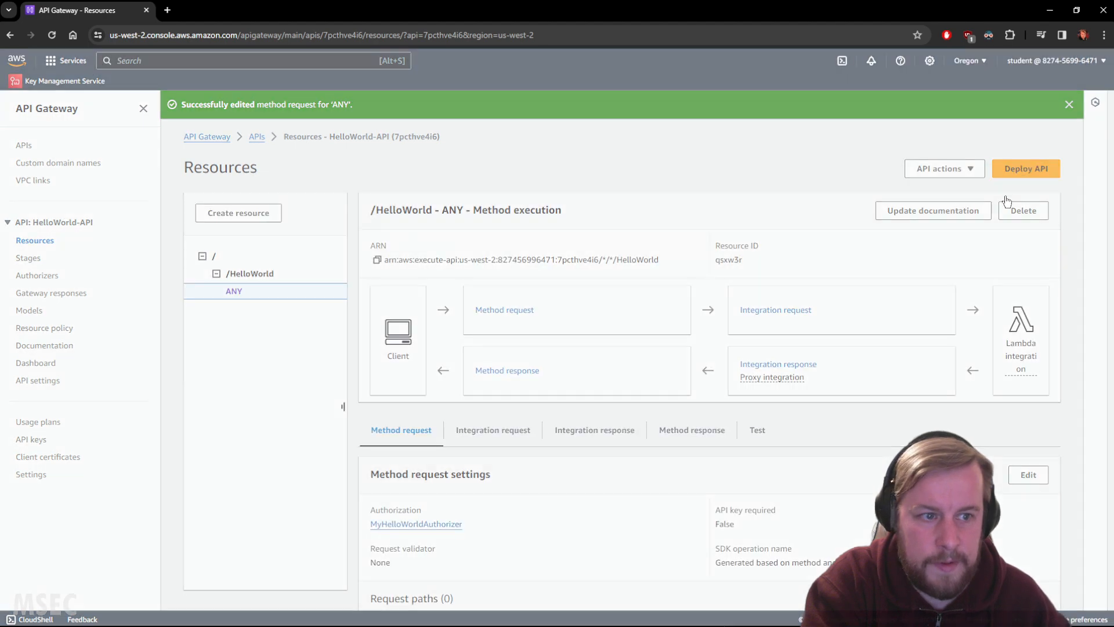
Deploy HelloWorld-API to the default stage.
left_click(1026, 169)
left_click(477, 335)
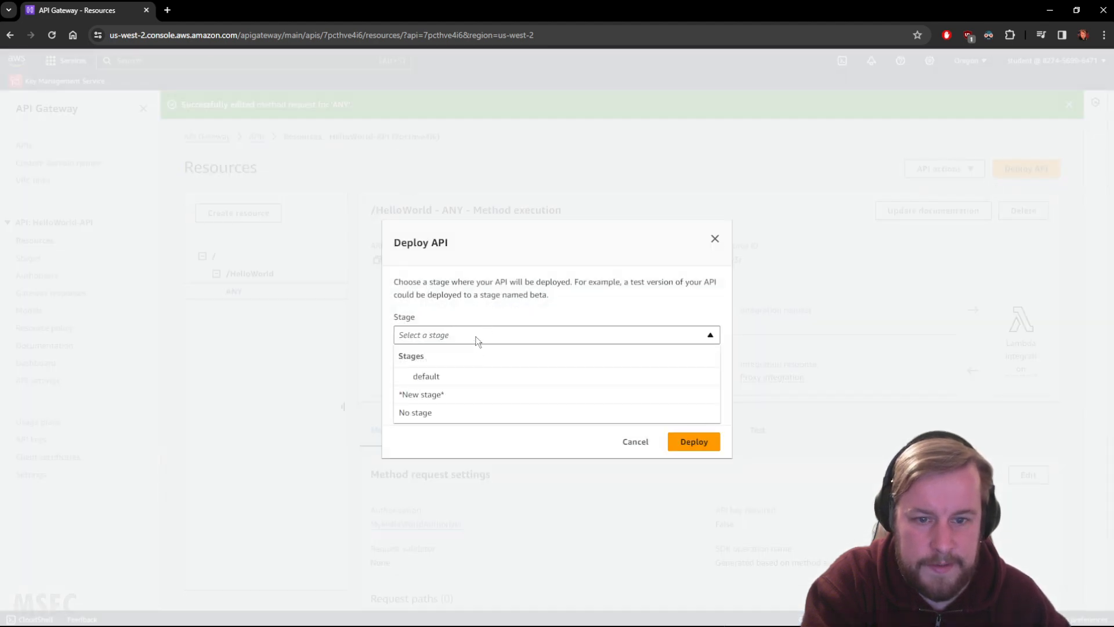
left_click(418, 377)
left_click(699, 447)
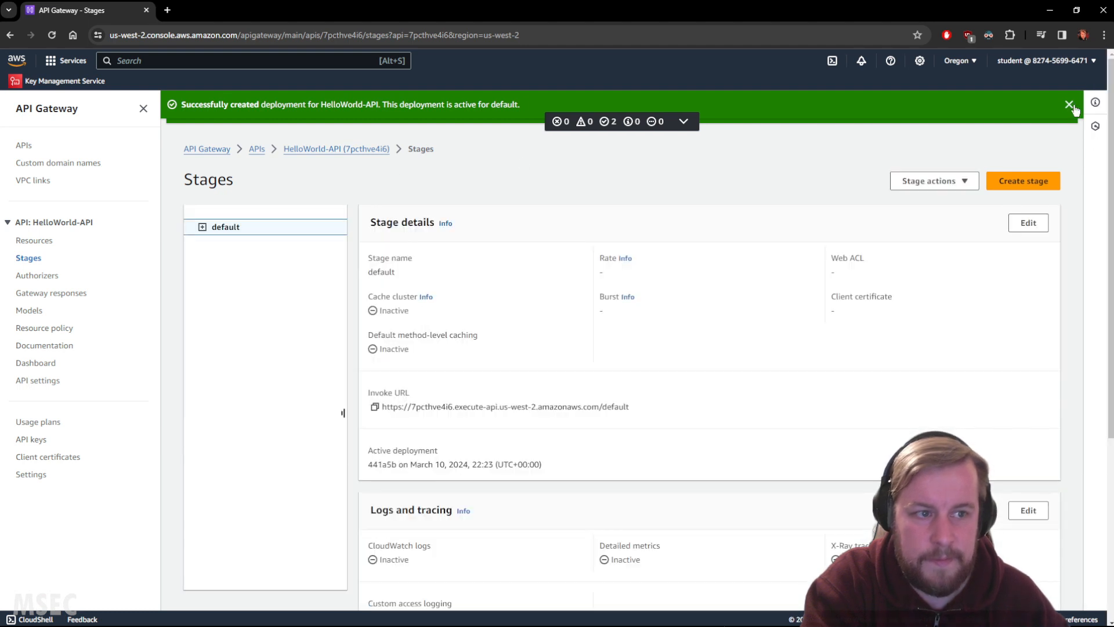
Copy the invoke URL of the default stage's /HelloWorld GET method and load it in a new browser tab.
left_click(1074, 106)
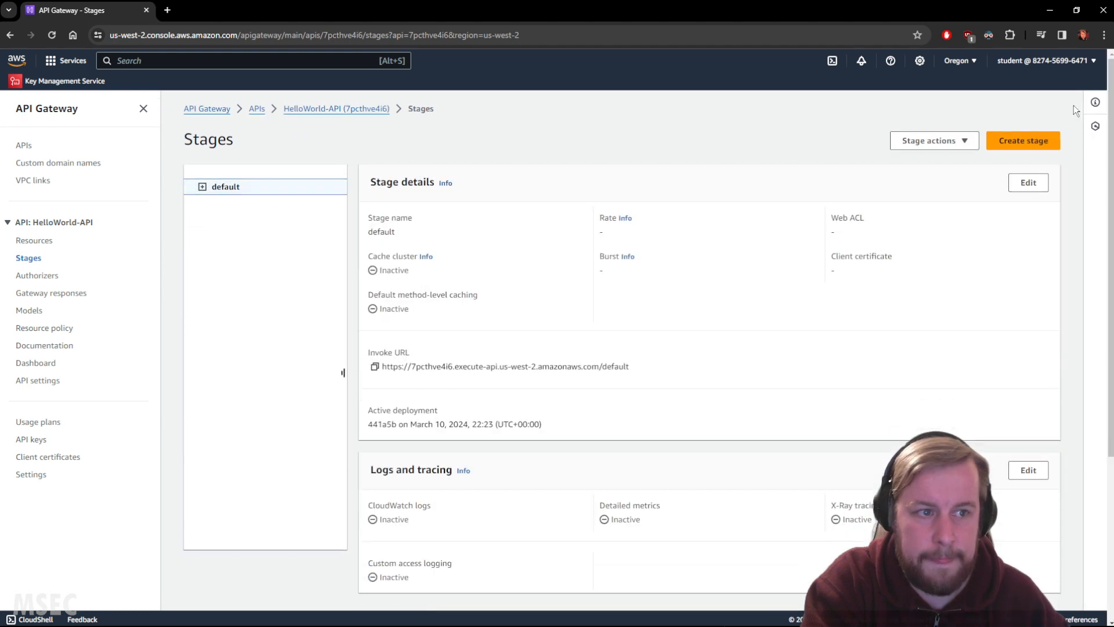
left_click(202, 187)
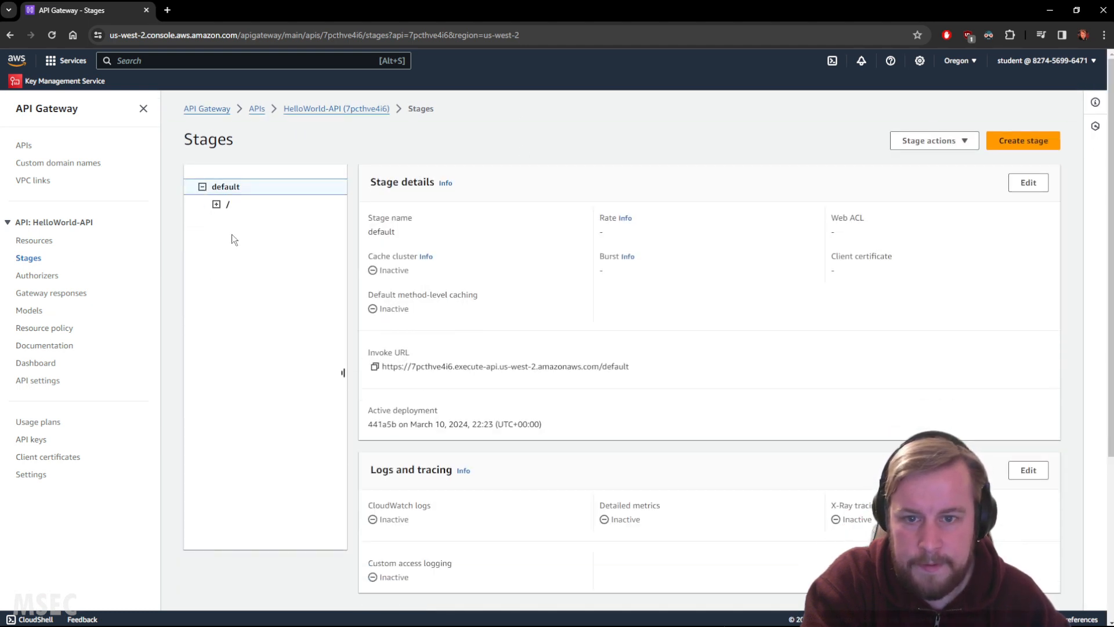
left_click(216, 203)
left_click(230, 221)
left_click(248, 257)
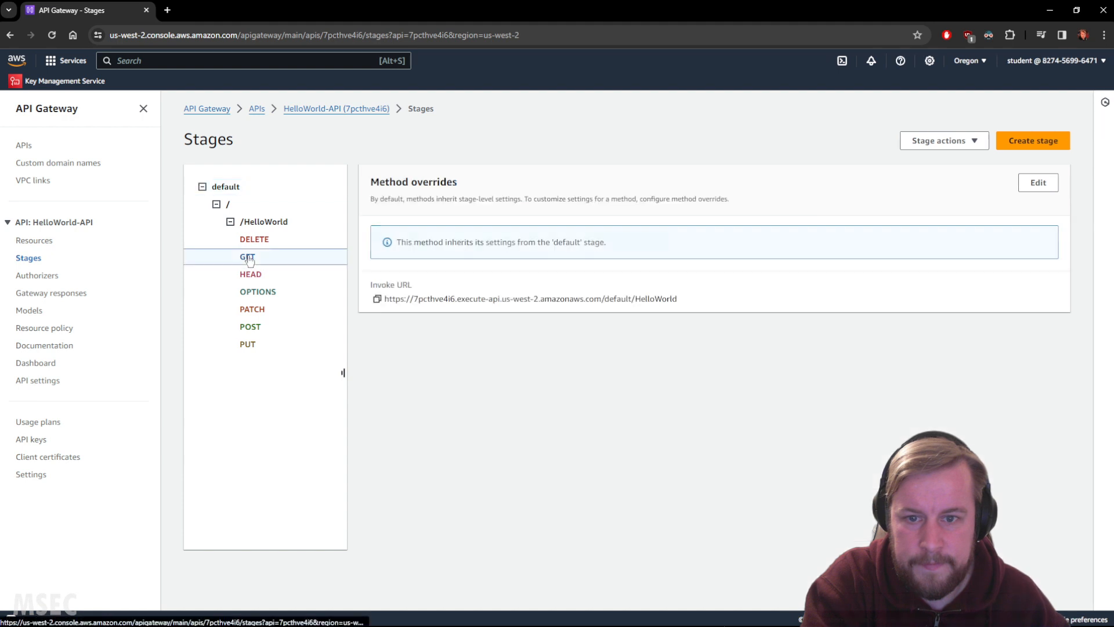
left_click(377, 298)
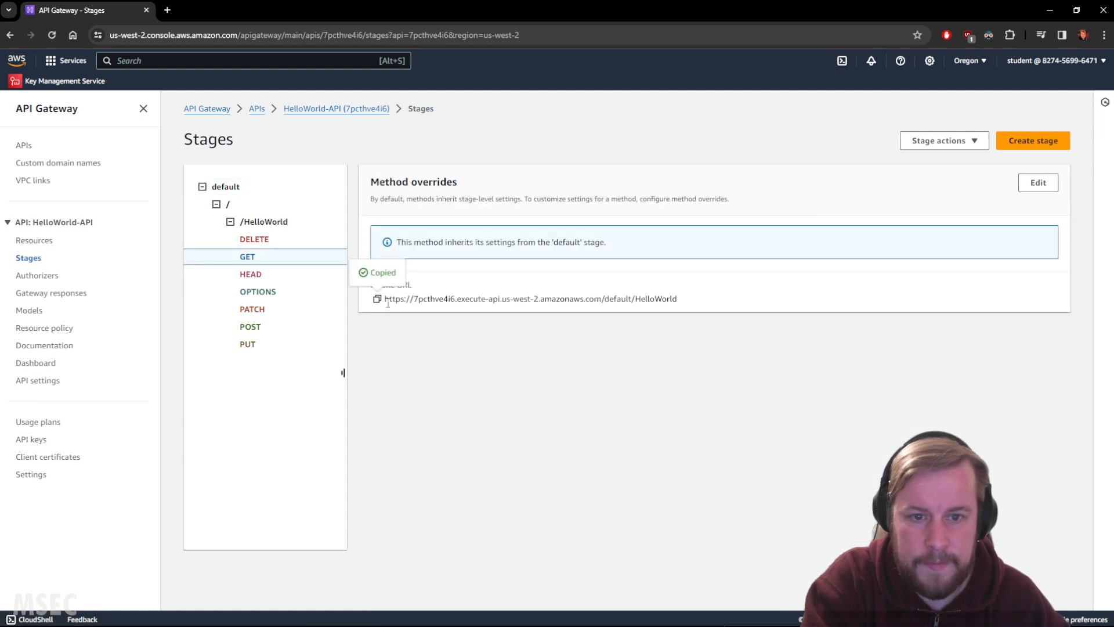
key("ctrl+t")
key("ctrl+v")
key("Return")
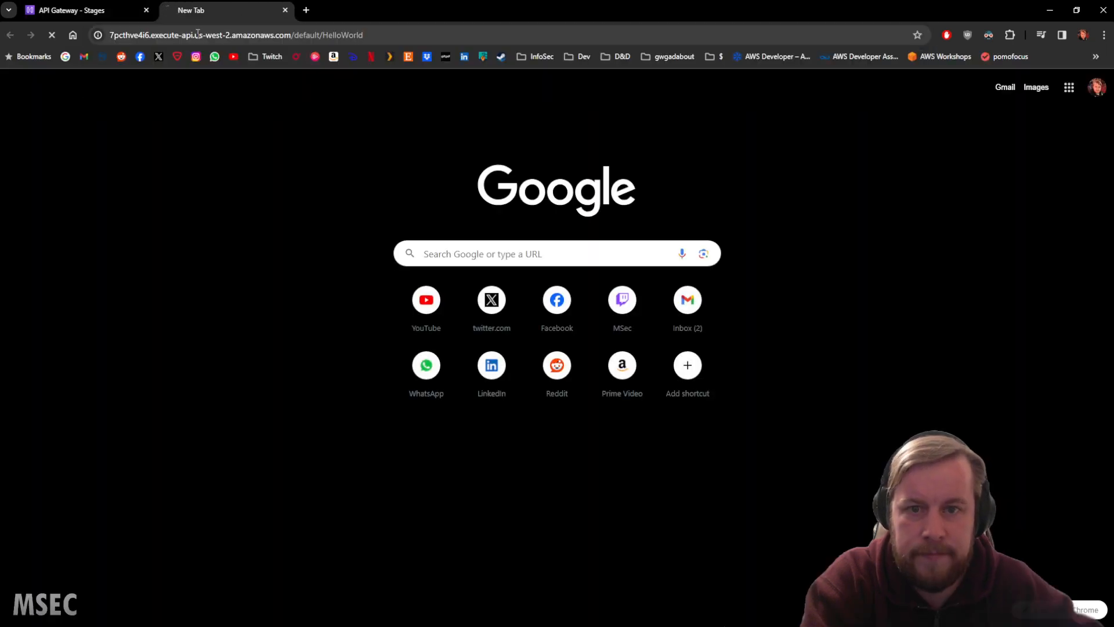
From the API Gateway console, search for Lambda, open it in a new tab and open the HelloWorldAuthorizer function.
left_click(76, 10)
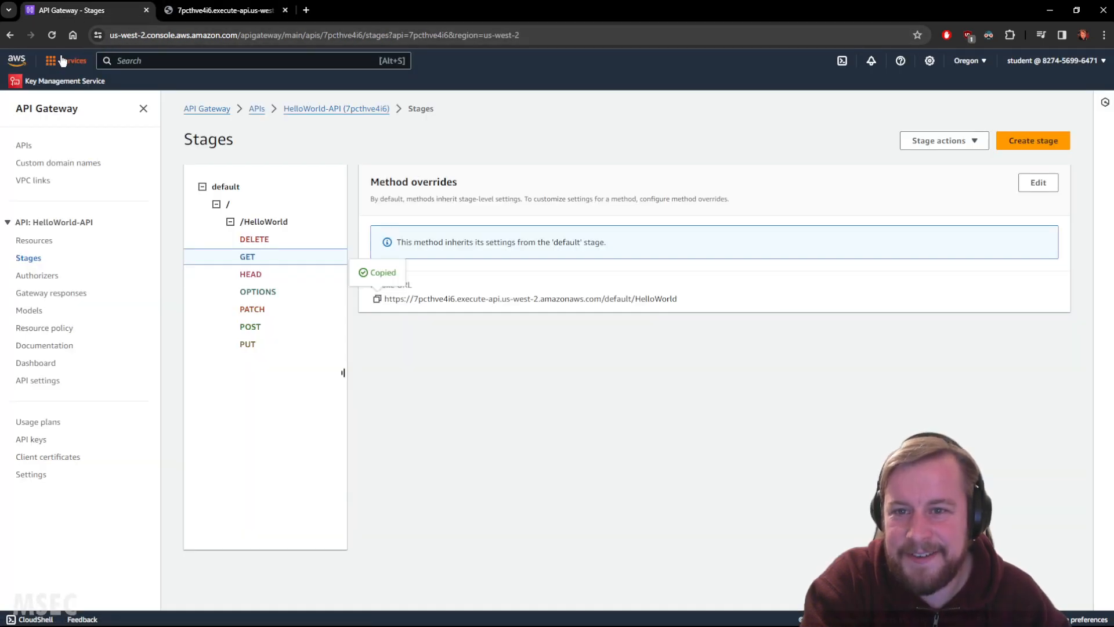
left_click(175, 61)
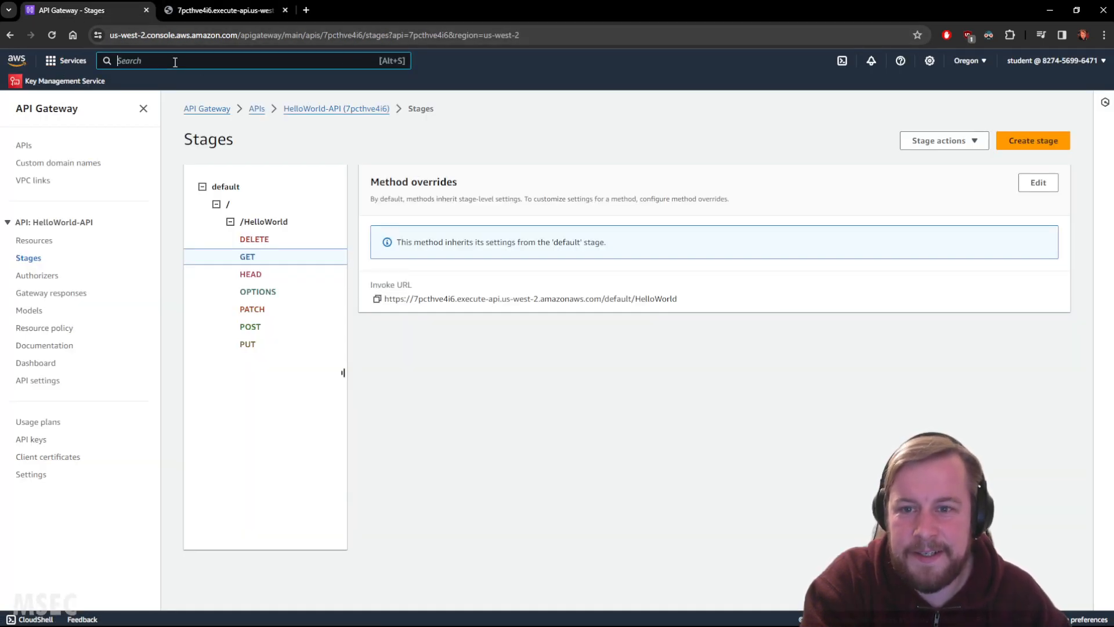
type("lamba")
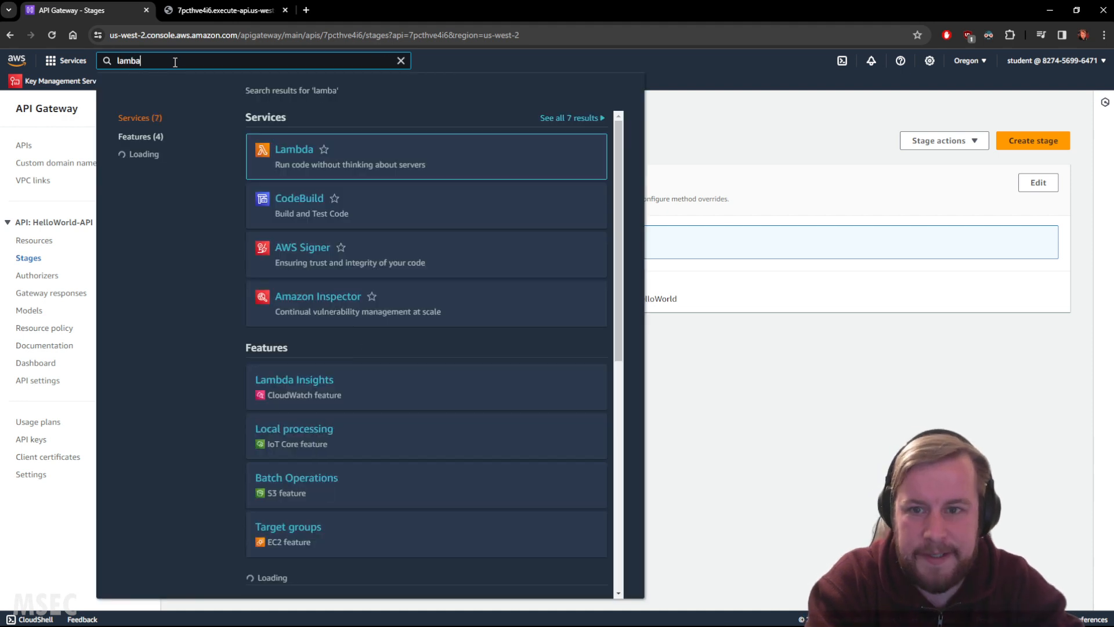
middle_click(291, 156)
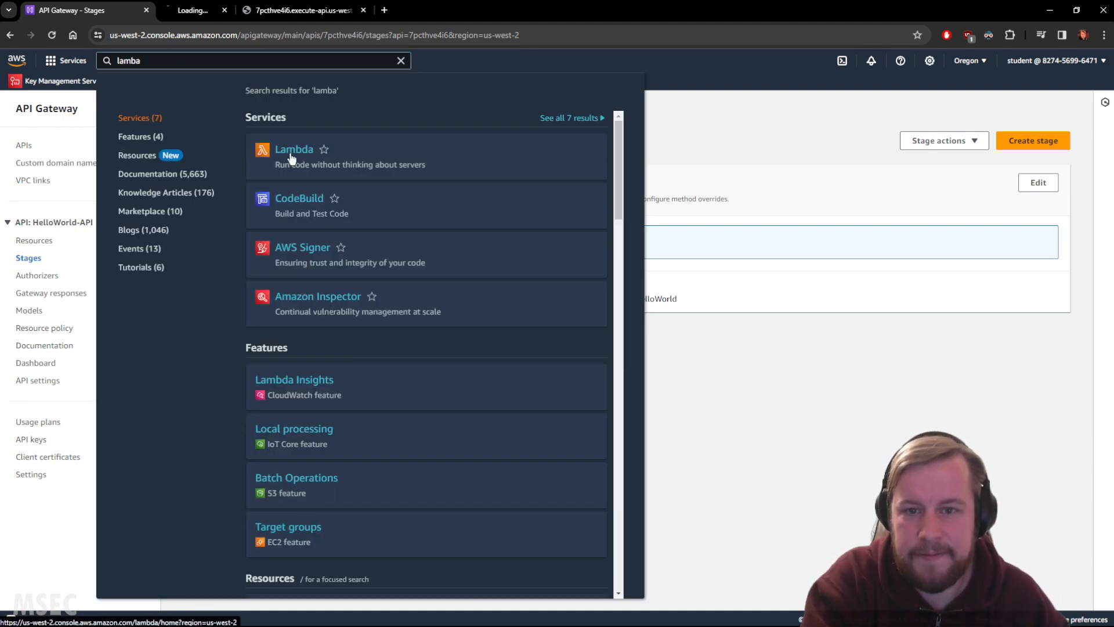
left_click(207, 9)
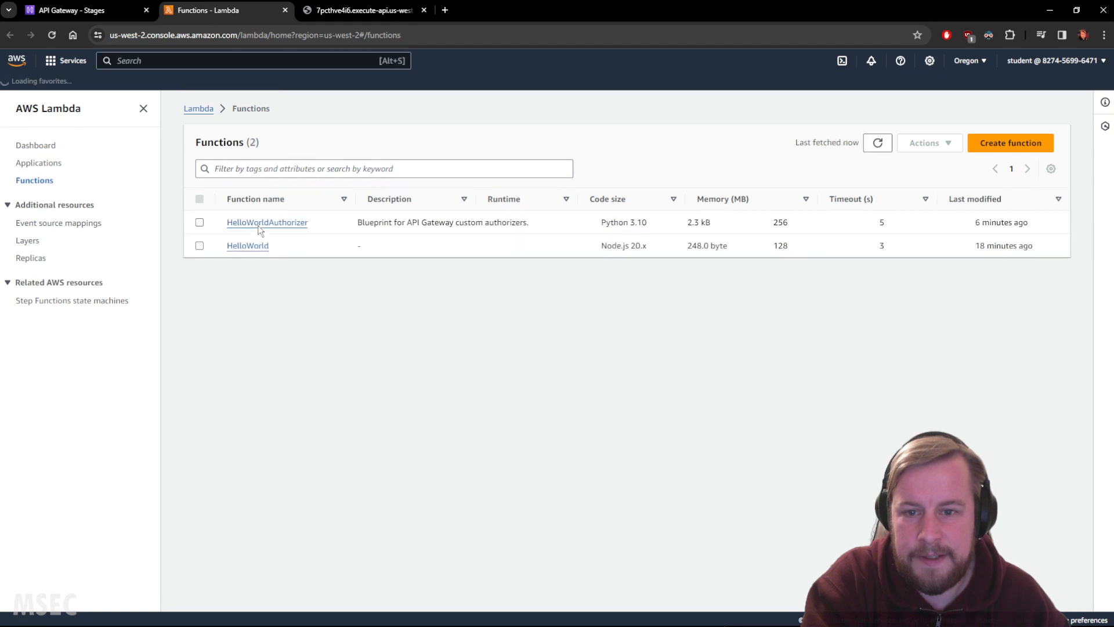
left_click(266, 223)
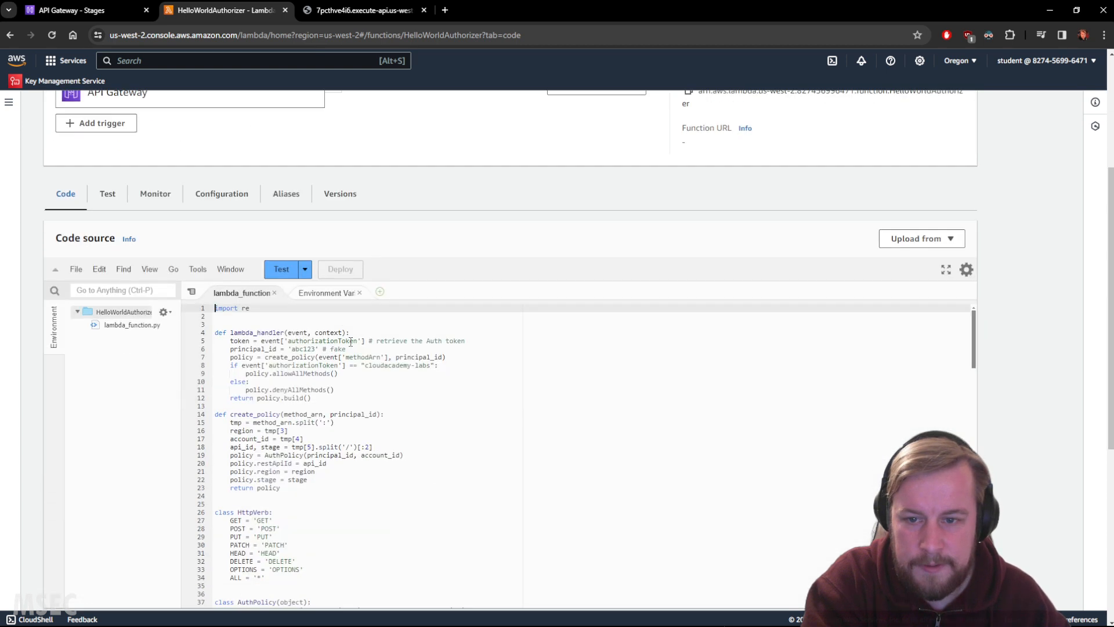
Examine the authorizationToken comparison and the policy creation code in the function's lambda_function file.
scroll(328, 294, "down", 1)
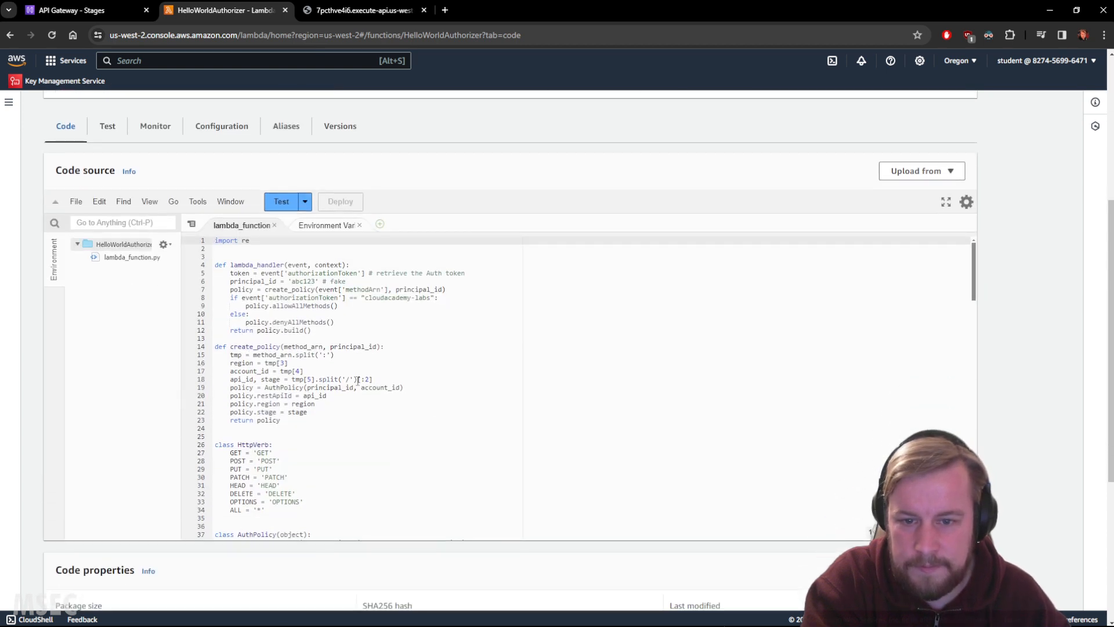
left_click(258, 256)
left_click_drag(259, 260, 259, 255)
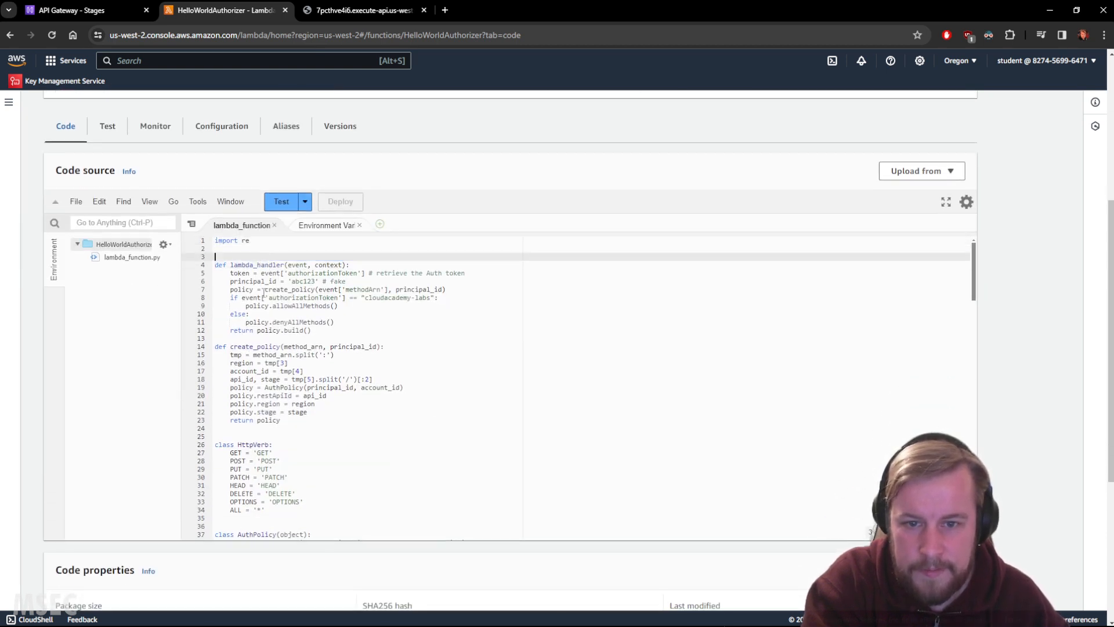
left_click_drag(242, 297, 437, 291)
left_click(438, 298)
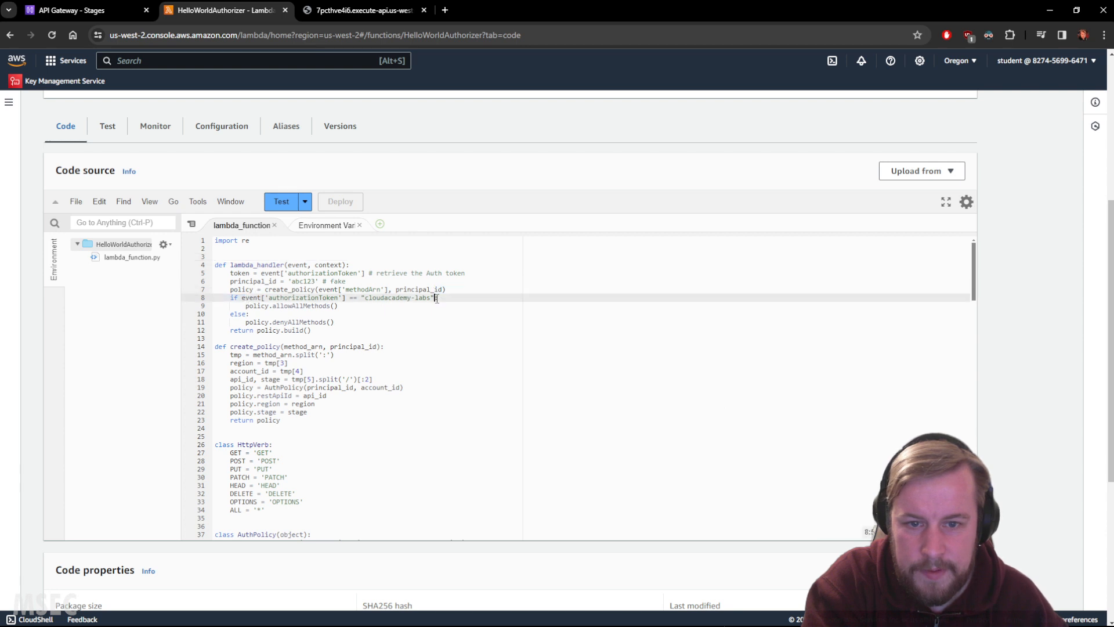
scroll(284, 325, "down", 1)
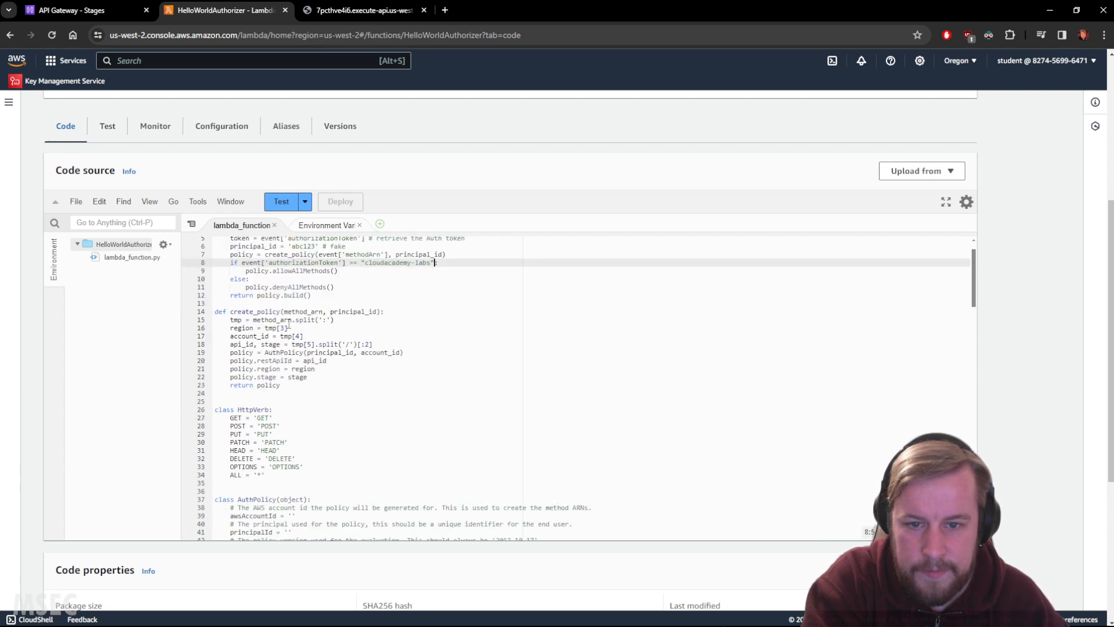
scroll(321, 381, "up", 3)
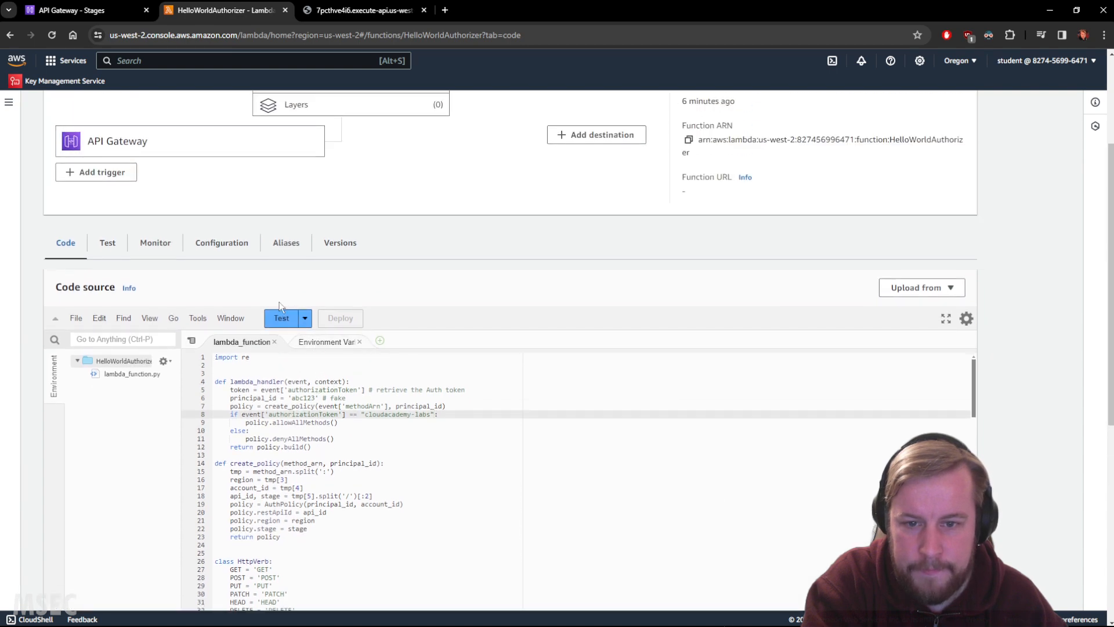
Invoke HelloWorldAuthorizer with an unsaved test event based on the apigateway-authorizer template.
left_click(278, 319)
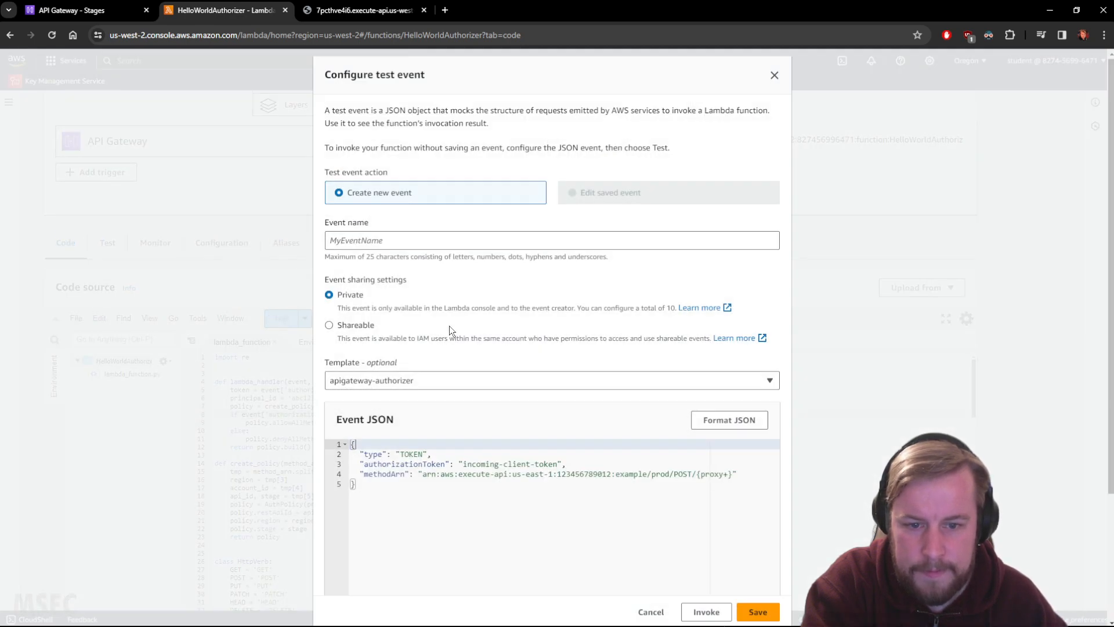
scroll(432, 292, "down", 3)
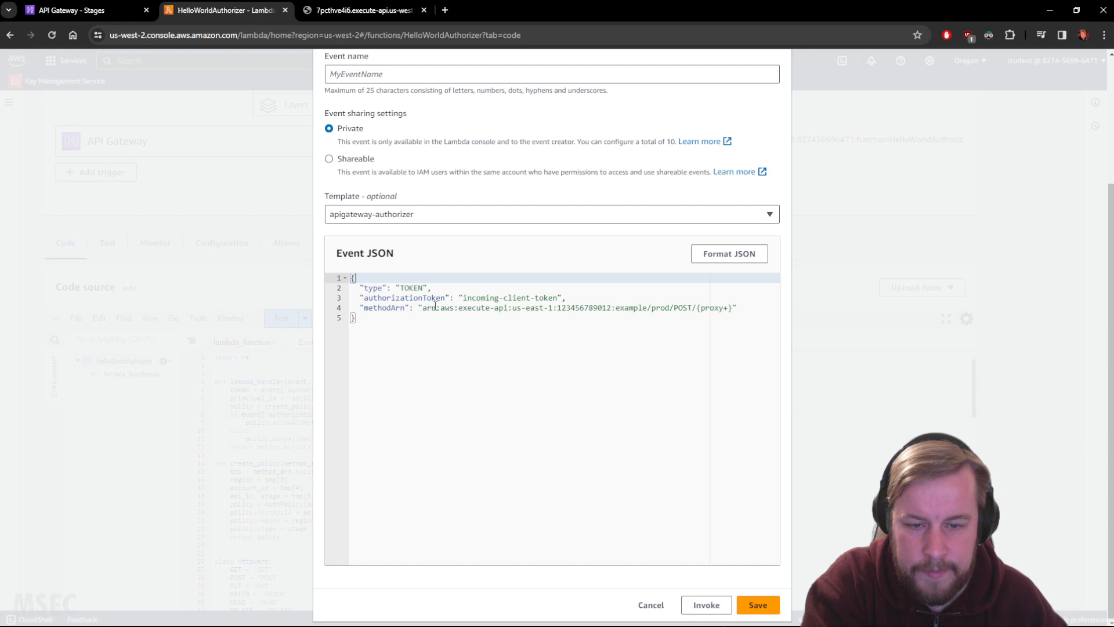
left_click(705, 604)
left_click(280, 320)
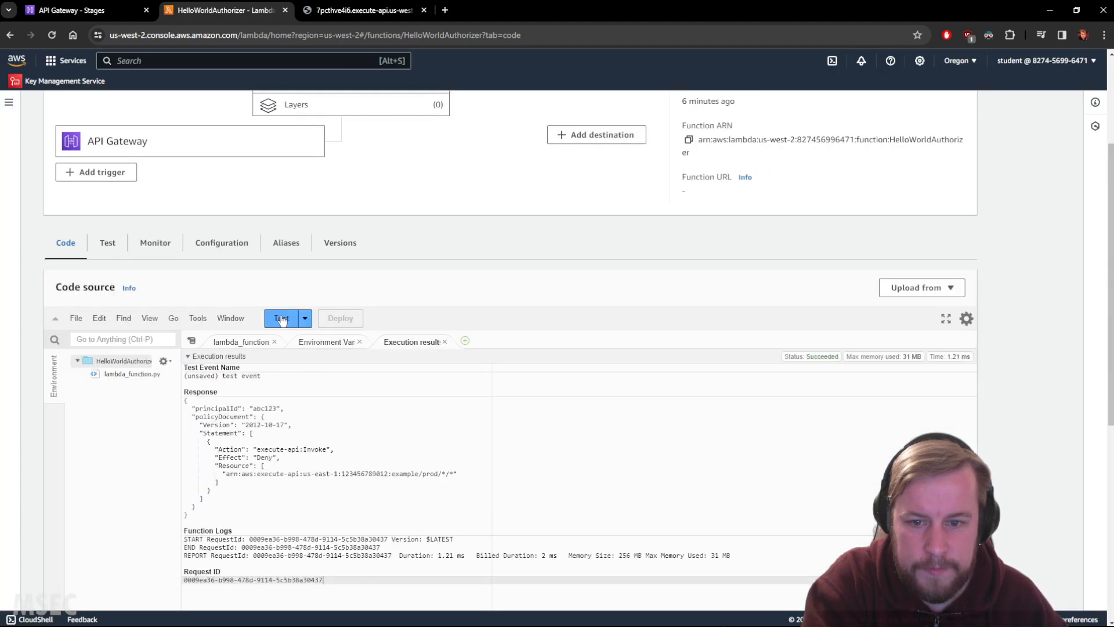
Reload the /HelloWorld endpoint page to retest access without an authorization header.
left_click(347, 11)
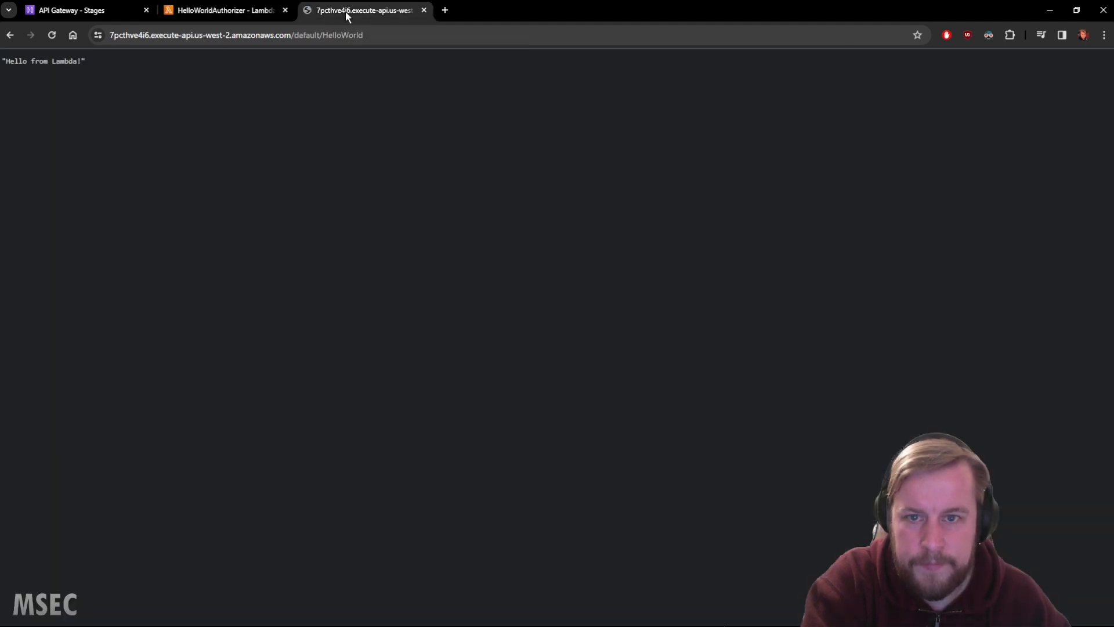
left_click(53, 36)
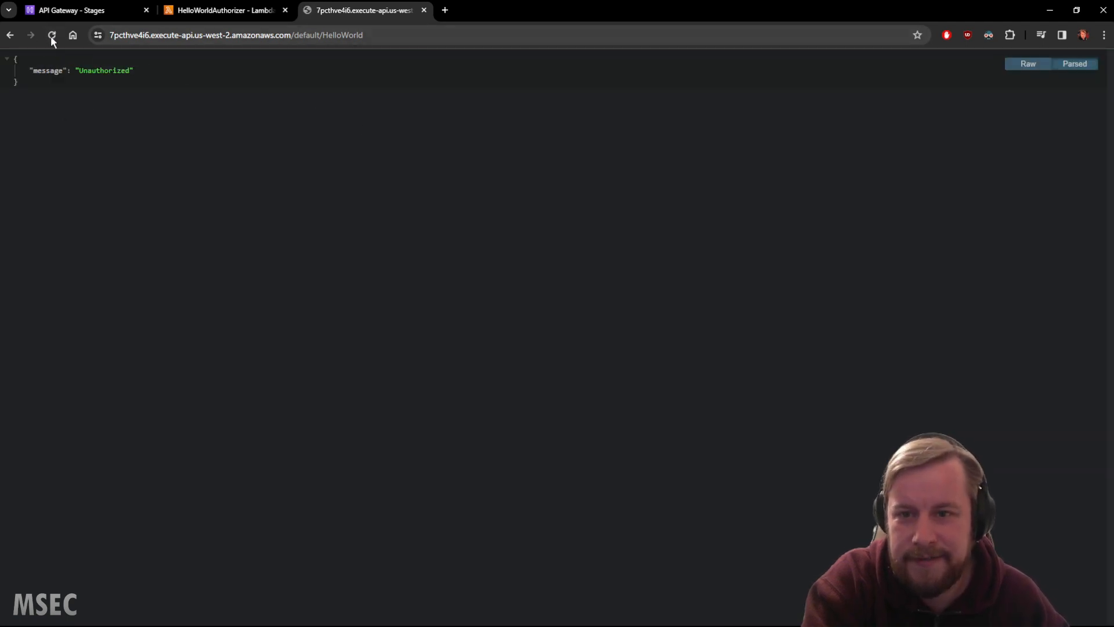
left_click(52, 36)
left_click(219, 11)
left_click(340, 10)
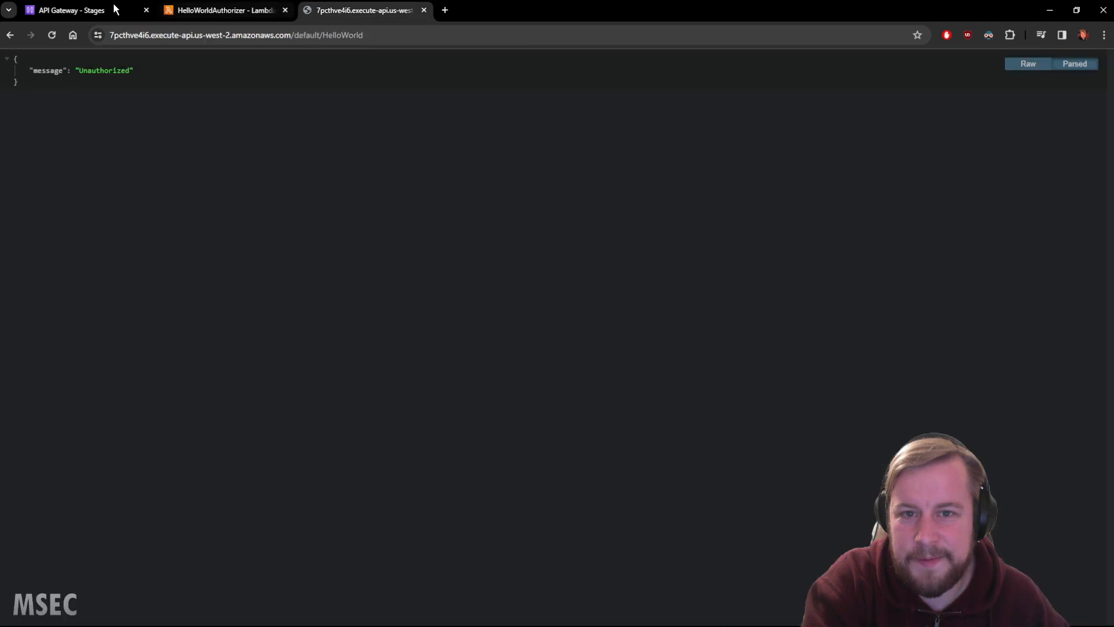
left_click(115, 10)
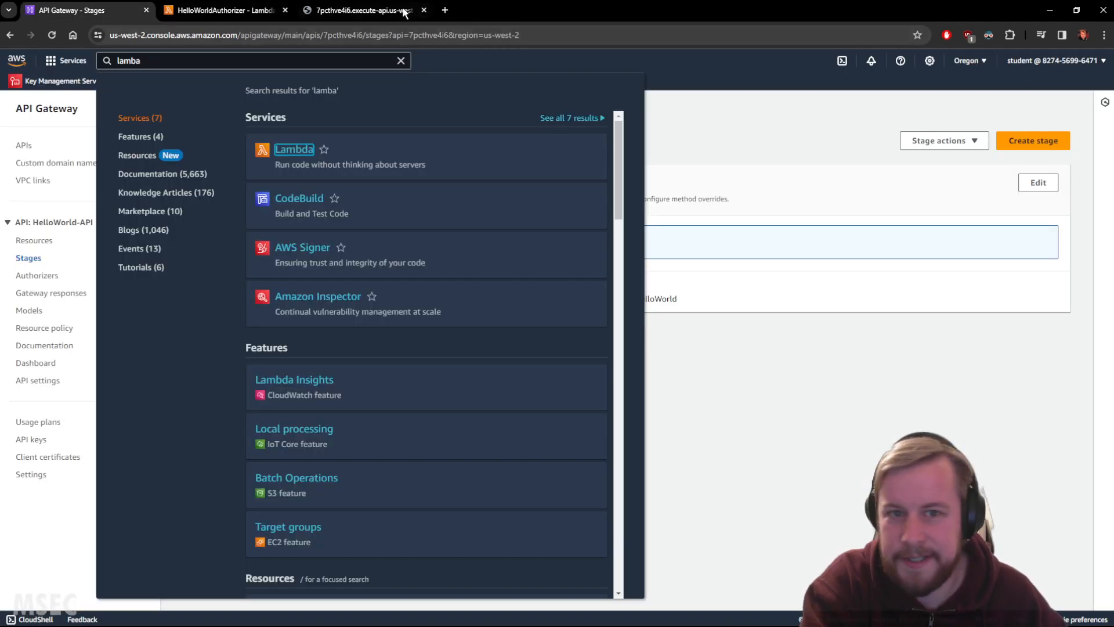
left_click(371, 11)
left_click(73, 12)
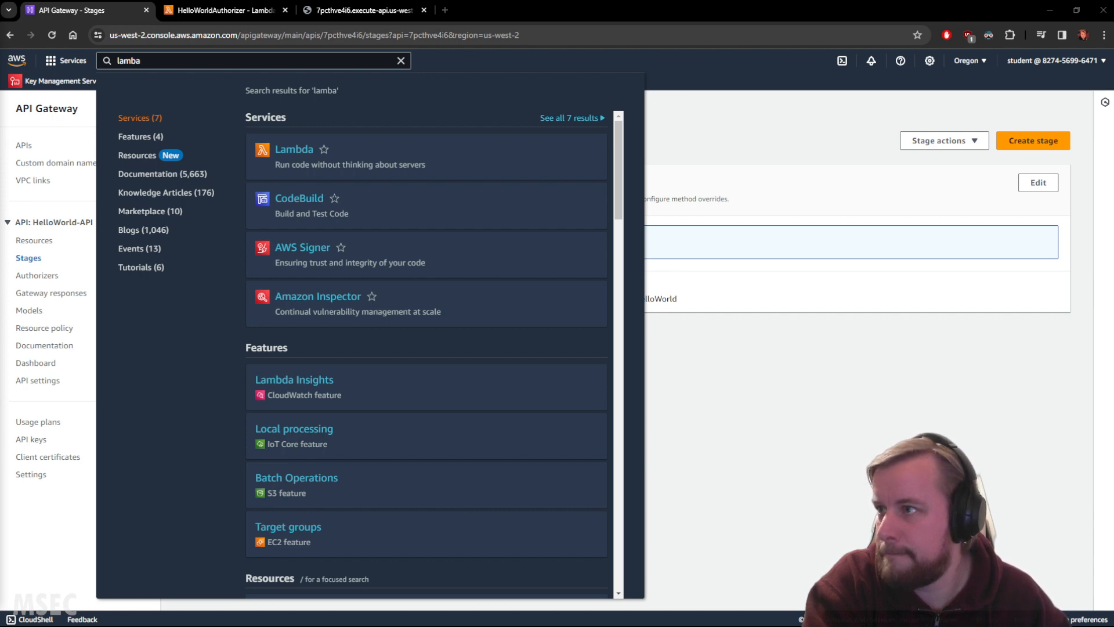
left_click(227, 10)
left_click(362, 9)
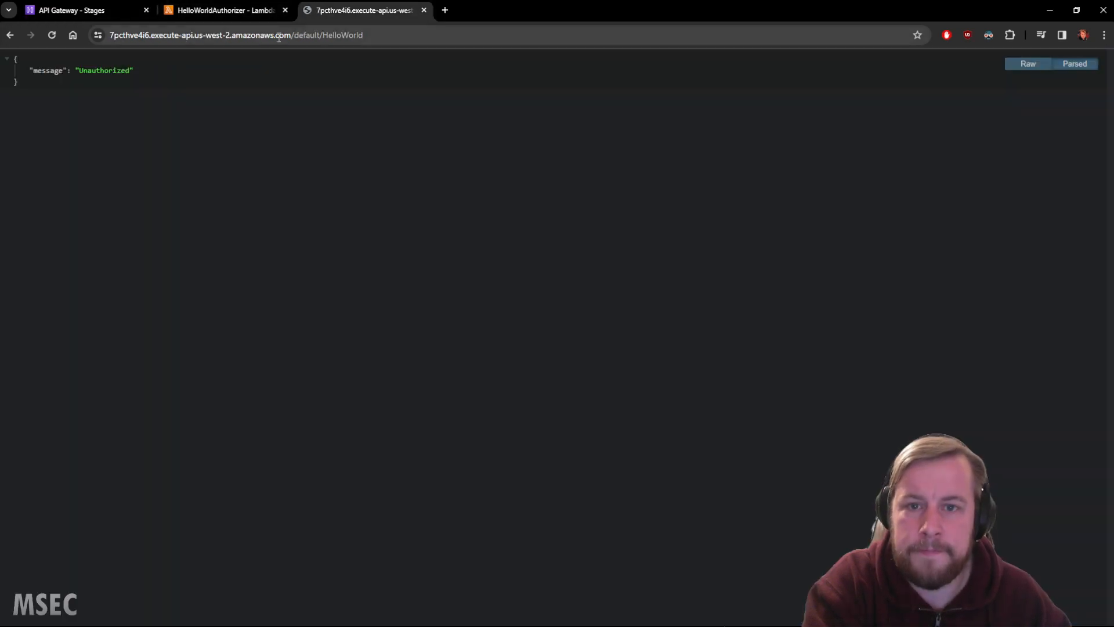
left_click(265, 39)
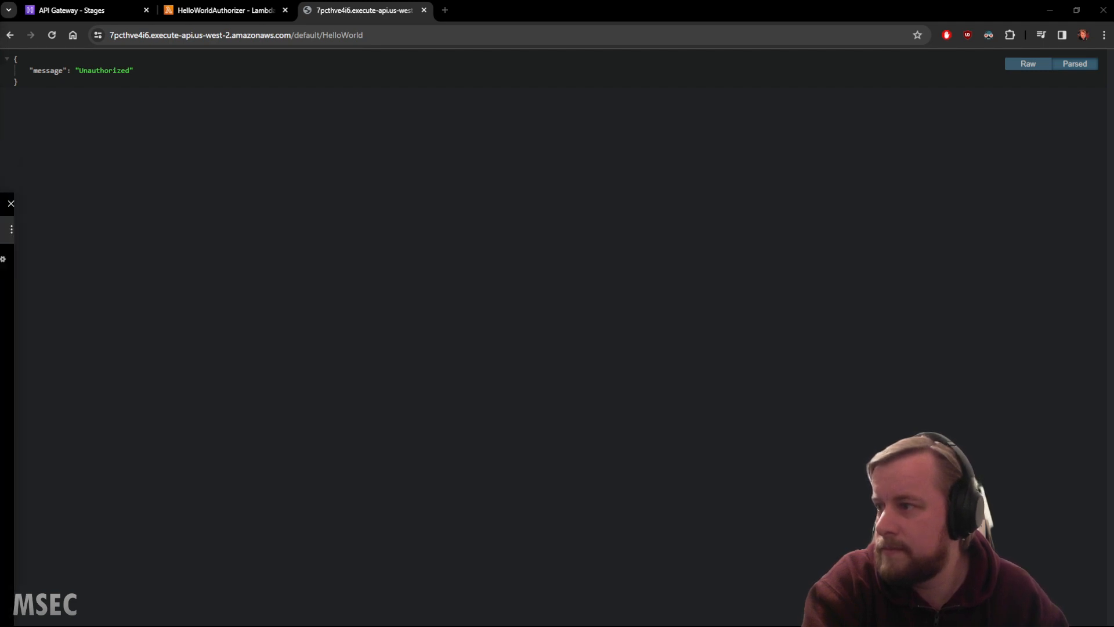
Bring in and widen the Cloud Academy Web Terminal window to examine the curl request's Authorization header and its response.
left_click_drag(2, 413, 293, 164)
left_click_drag(430, 228, 680, 228)
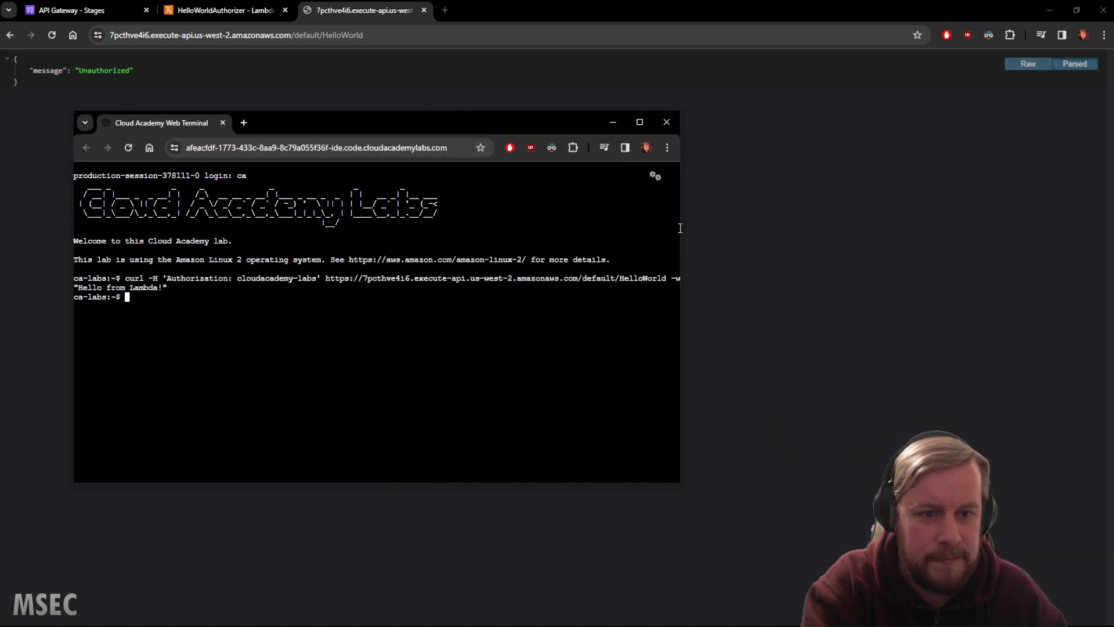
left_click_drag(677, 230, 841, 232)
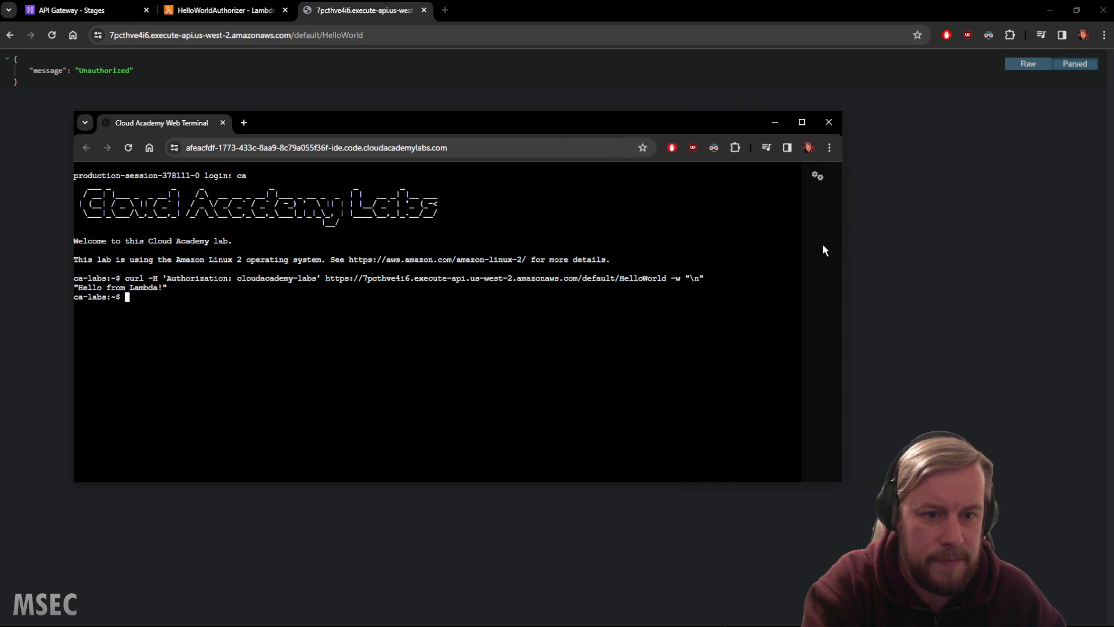
double_click(259, 279)
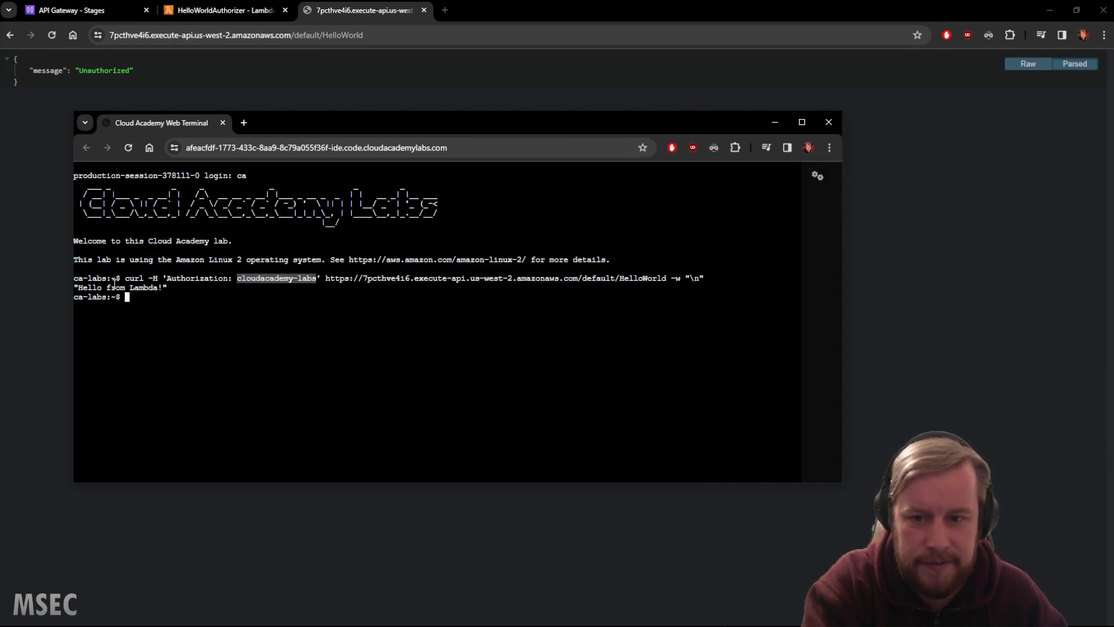
triple_click(100, 287)
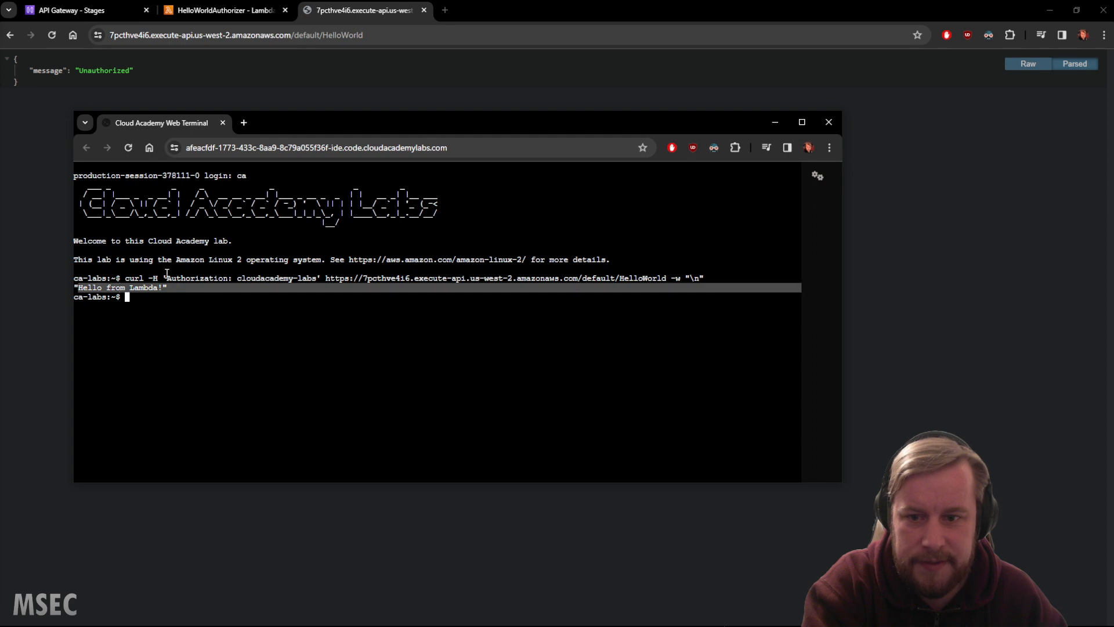
Close the Cloud Academy Web Terminal and confirm leaving the site.
left_click(222, 122)
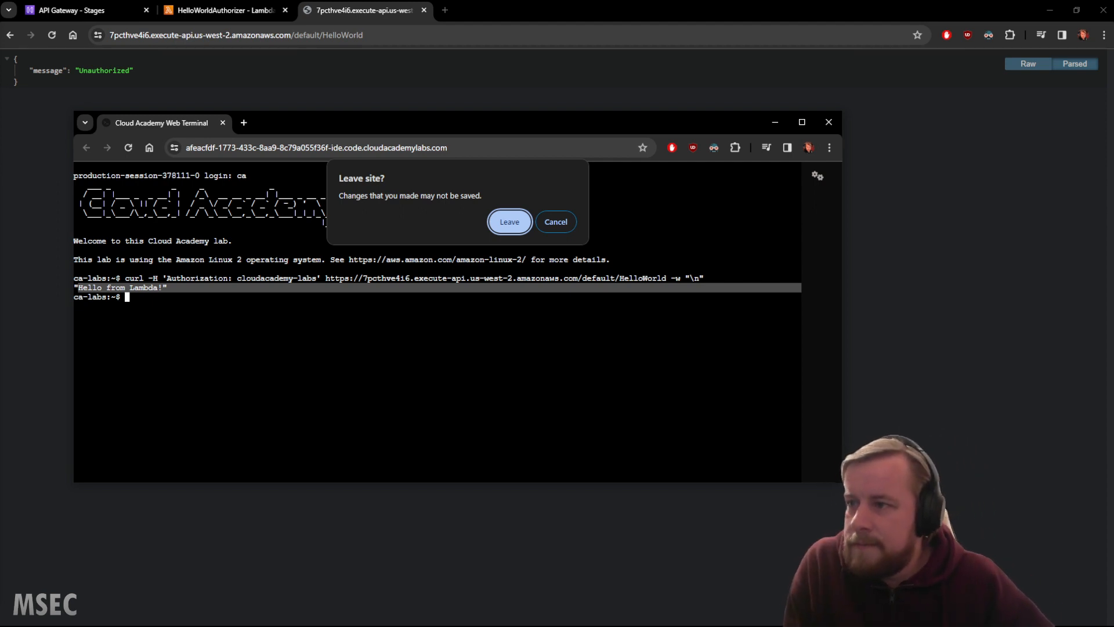
left_click(510, 221)
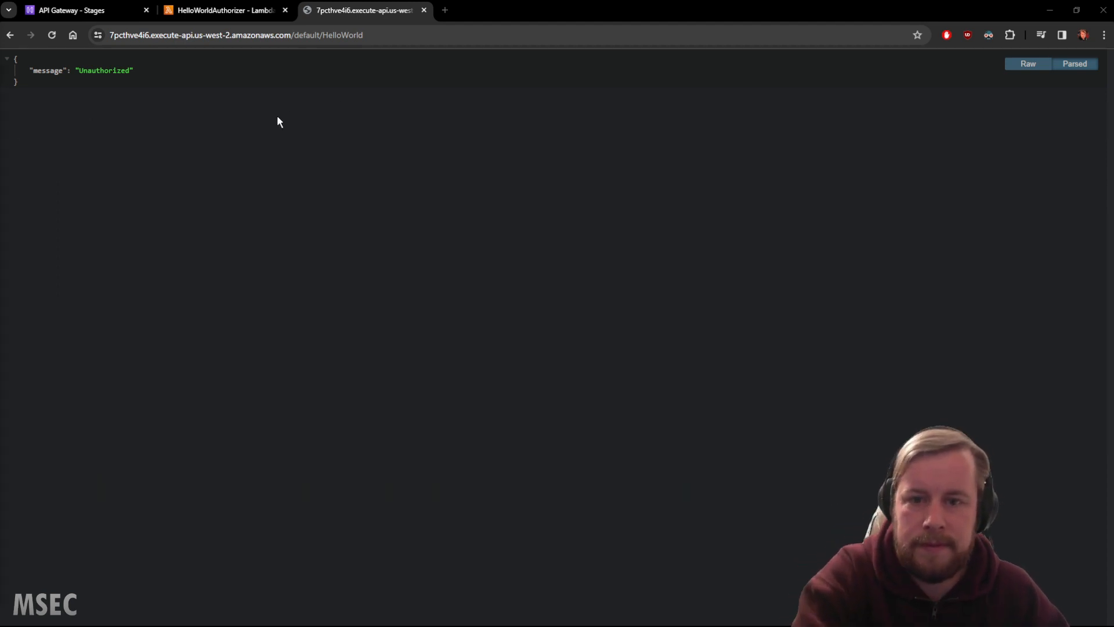